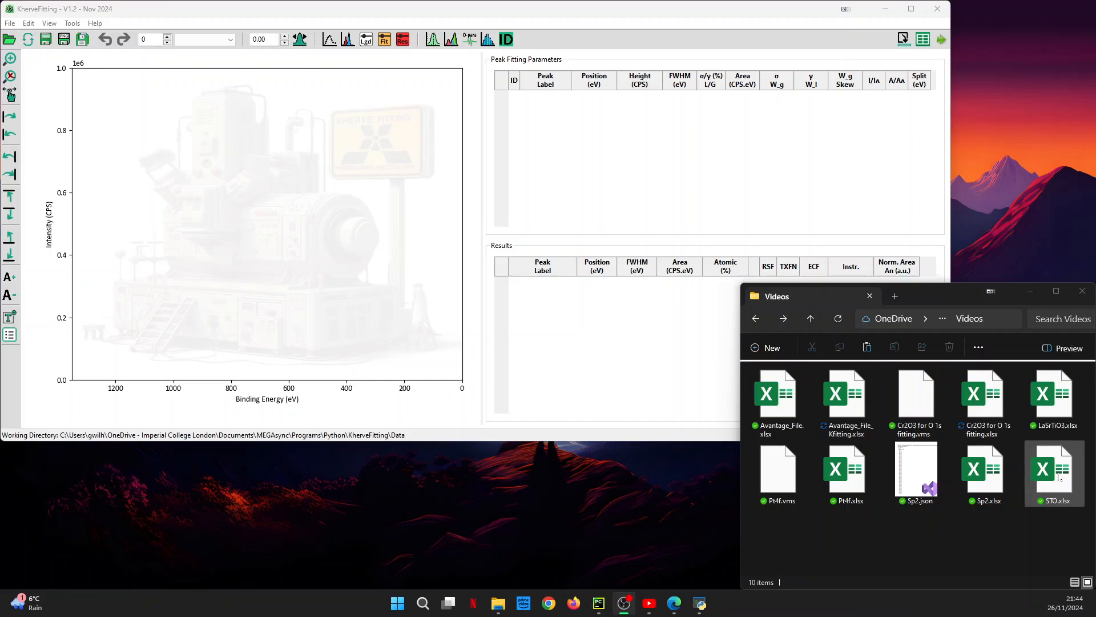
# Step: Open STO.xlsx in Excel, review its Ti2p, Sr3d, O1s and C1s sheets, and close the workbook
pyautogui.doubleClick(1058, 476)
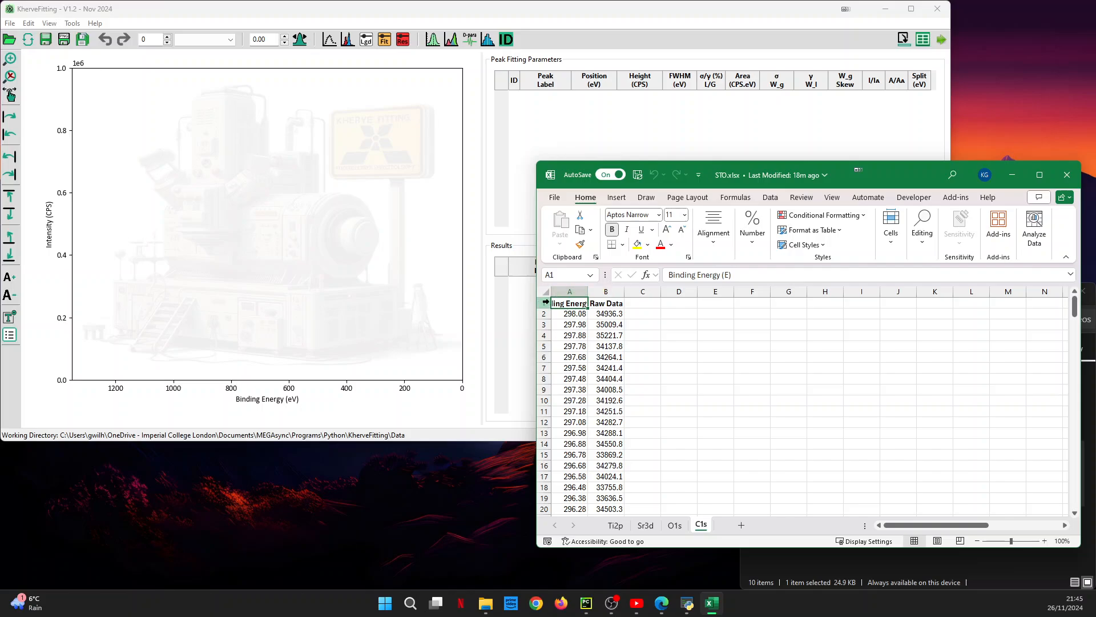
pyautogui.click(615, 525)
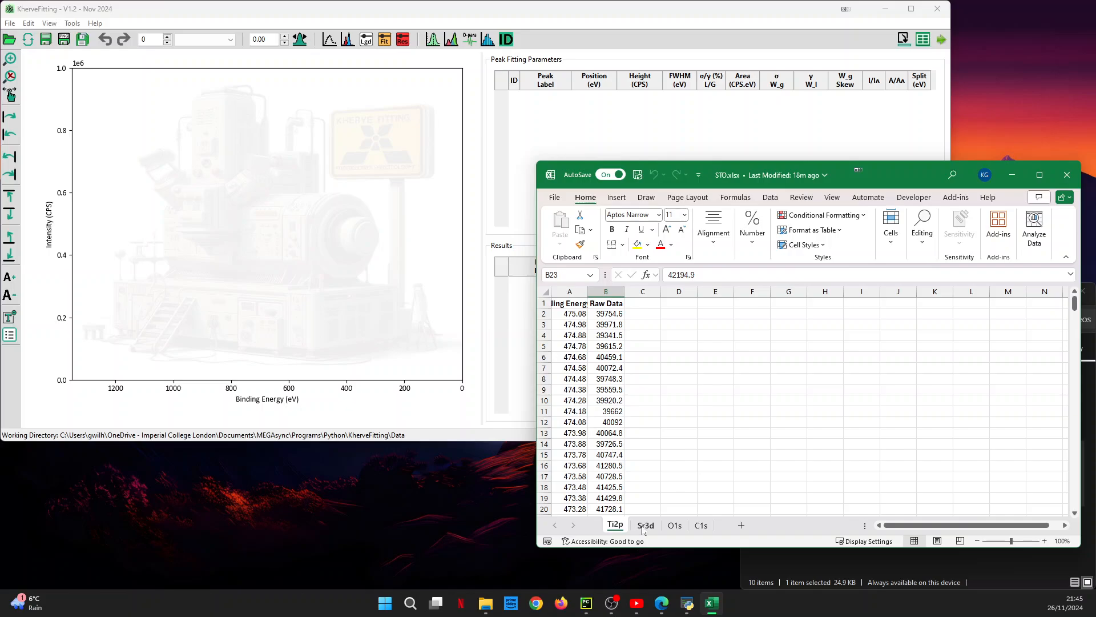
pyautogui.click(645, 526)
pyautogui.click(675, 526)
pyautogui.click(701, 526)
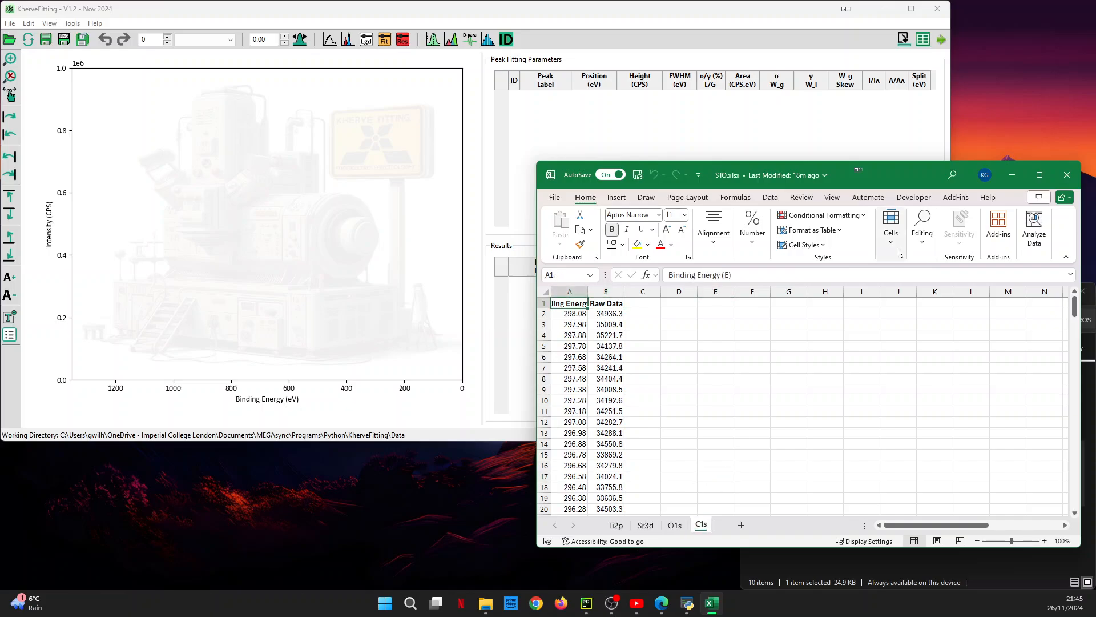
pyautogui.click(1067, 174)
pyautogui.click(981, 516)
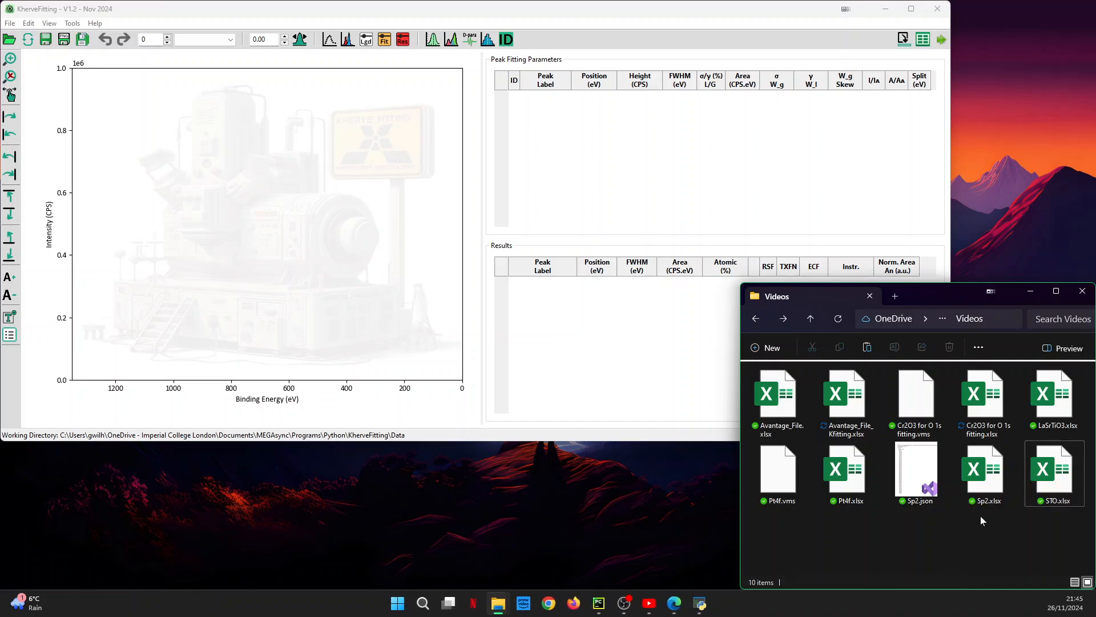
# Step: Load STO.xlsx from the Videos folder into KherveFitting and show the Sr3d spectrum
pyautogui.moveTo(1055, 471); pyautogui.dragTo(188, 240)
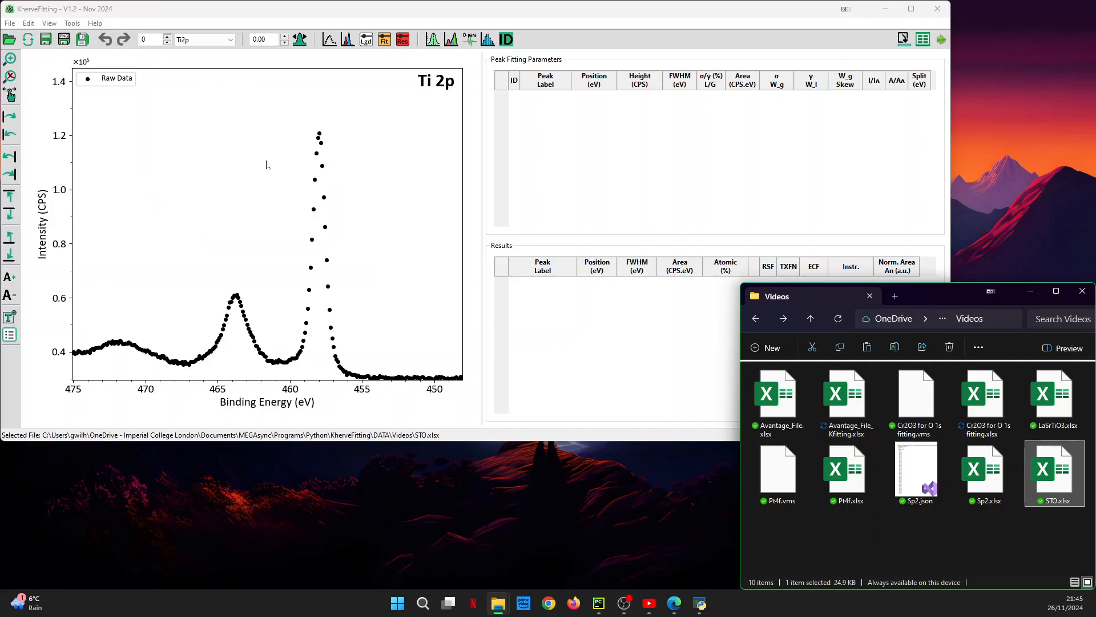
pyautogui.click(195, 129)
pyautogui.scroll(-1, 196, 130)
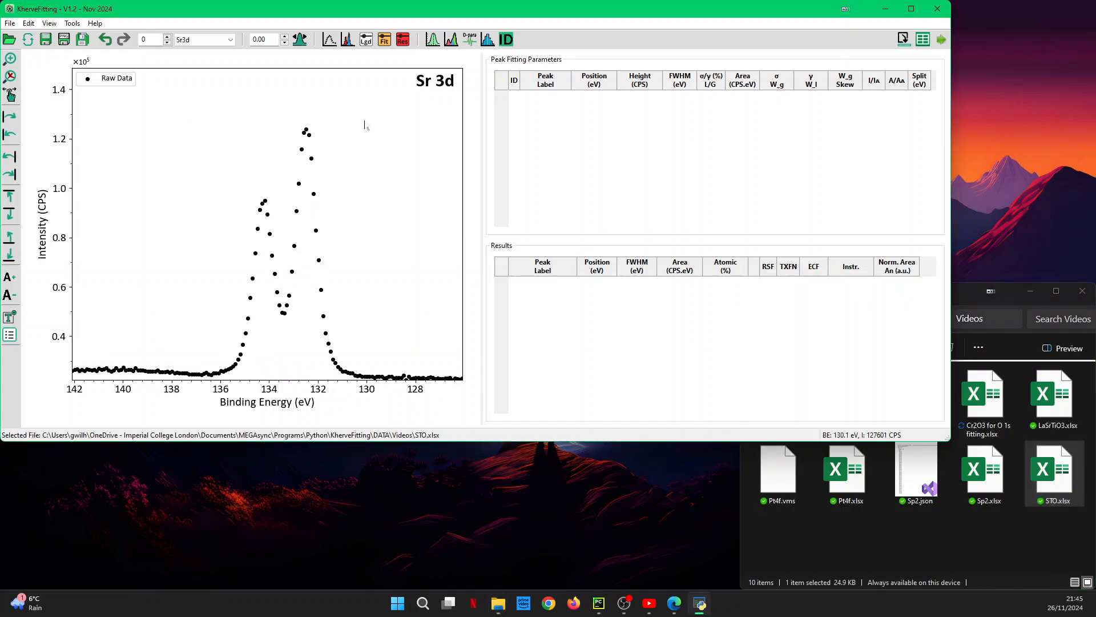
# Step: Create a Multi-Regions Smart background for the Sr 3d spectrum between about 127 and 137.5 eV
pyautogui.click(451, 39)
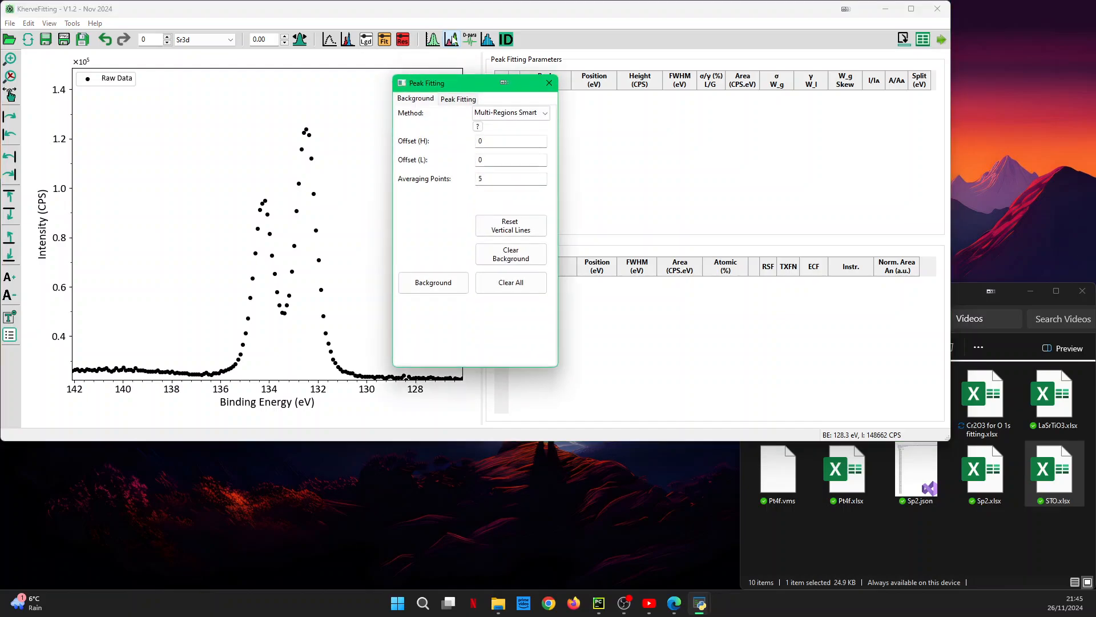
pyautogui.moveTo(468, 86); pyautogui.dragTo(695, 163)
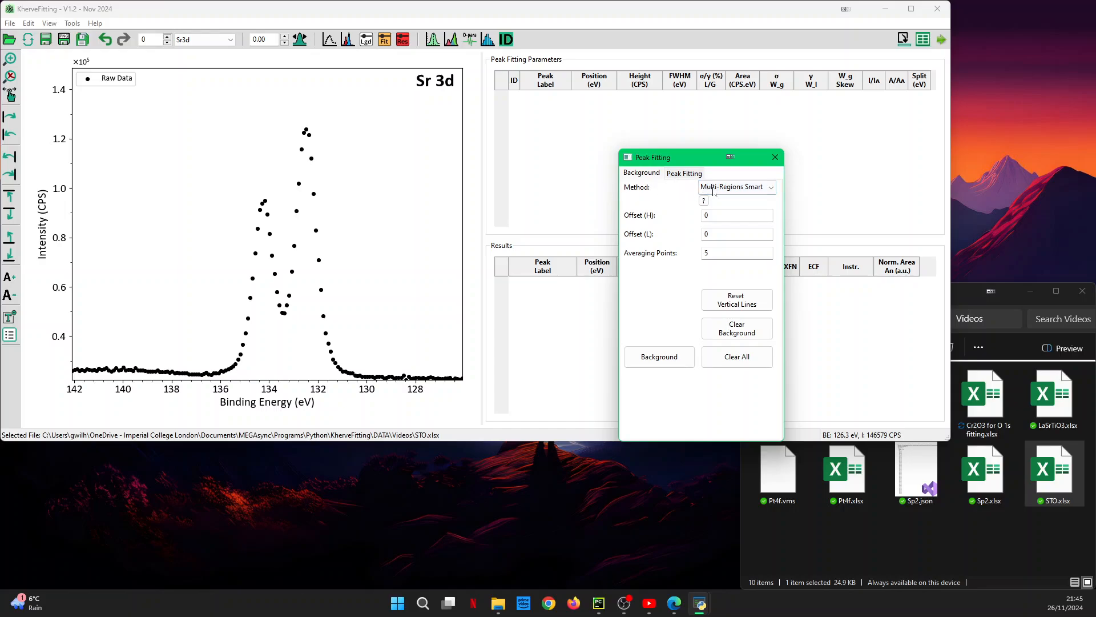
pyautogui.click(437, 323)
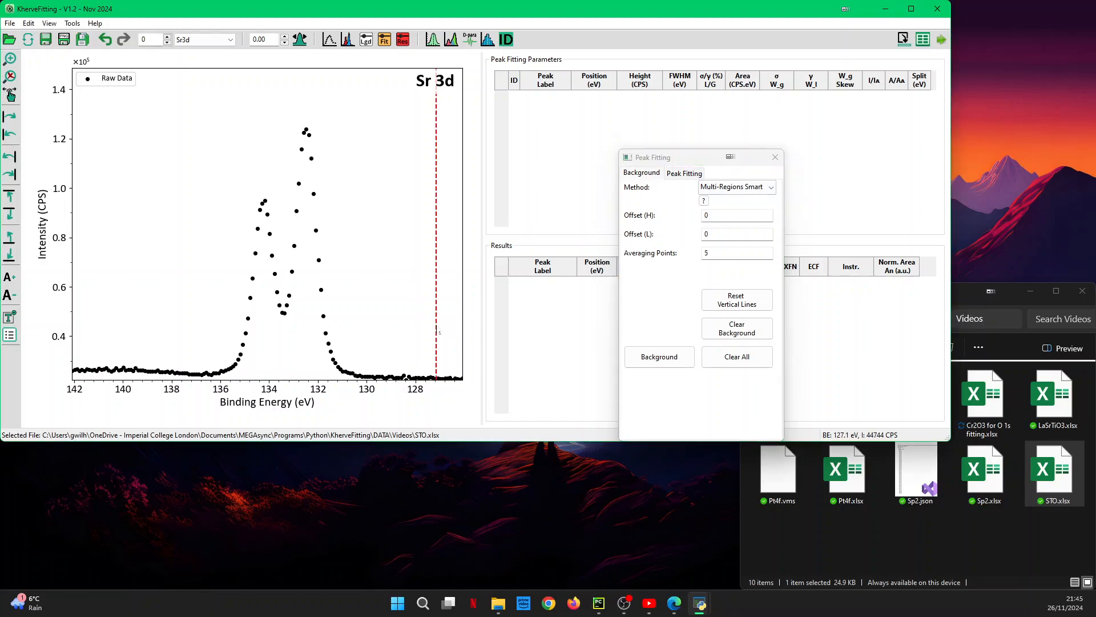
pyautogui.click(183, 323)
pyautogui.click(655, 357)
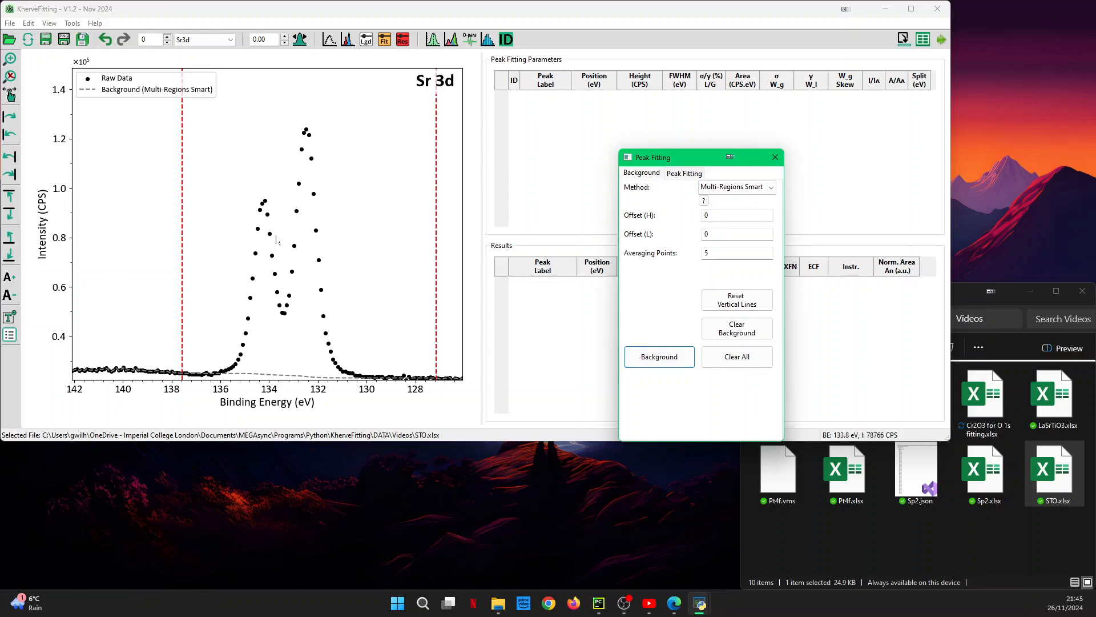
# Step: Add a doublet to the Sr 3d spectrum with the LA (Area, σ/γ, γ) model and fit it multiple times
pyautogui.click(673, 174)
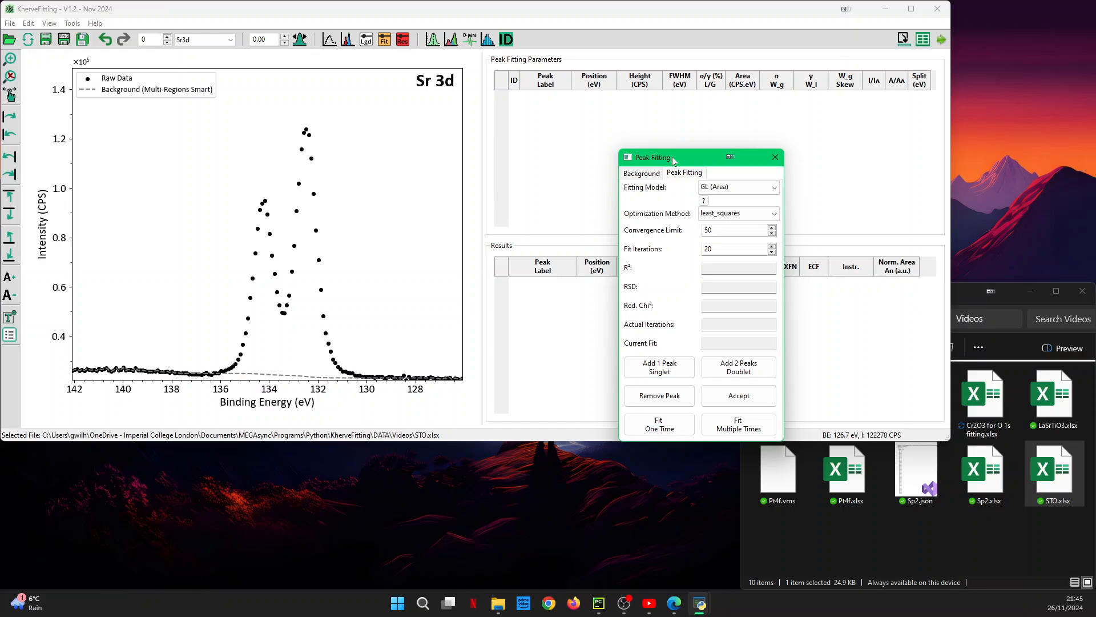
pyautogui.click(711, 187)
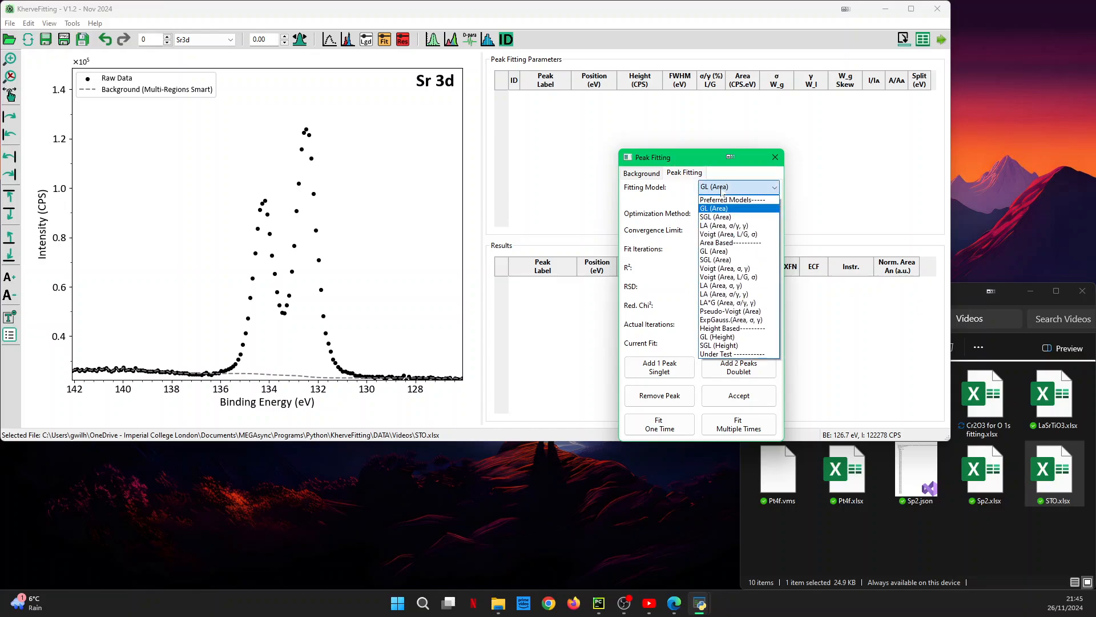
pyautogui.click(723, 225)
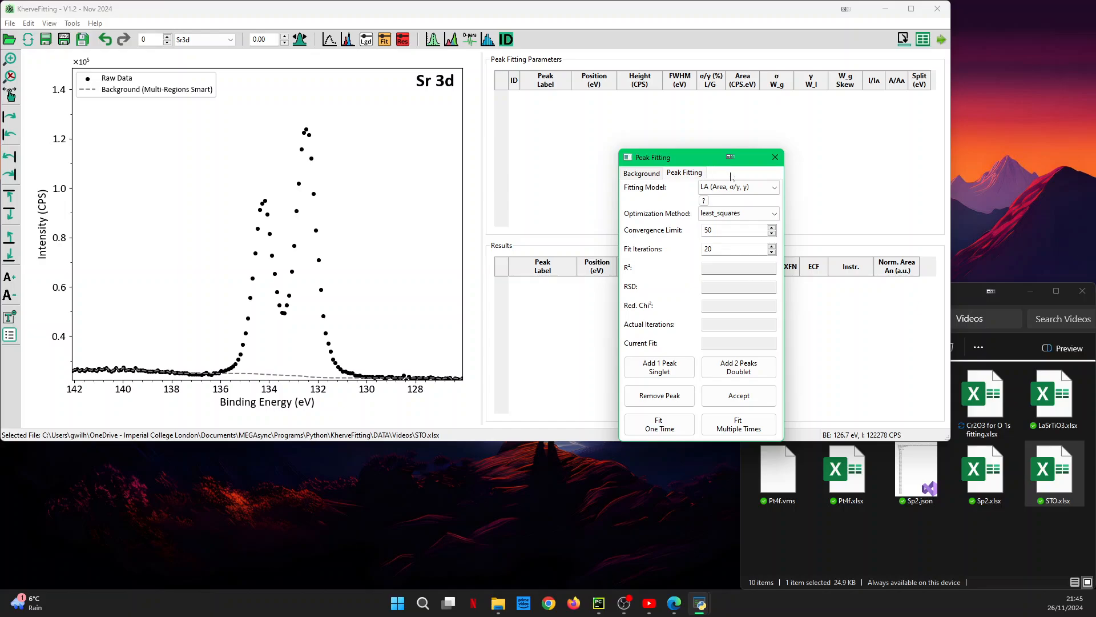
pyautogui.click(750, 374)
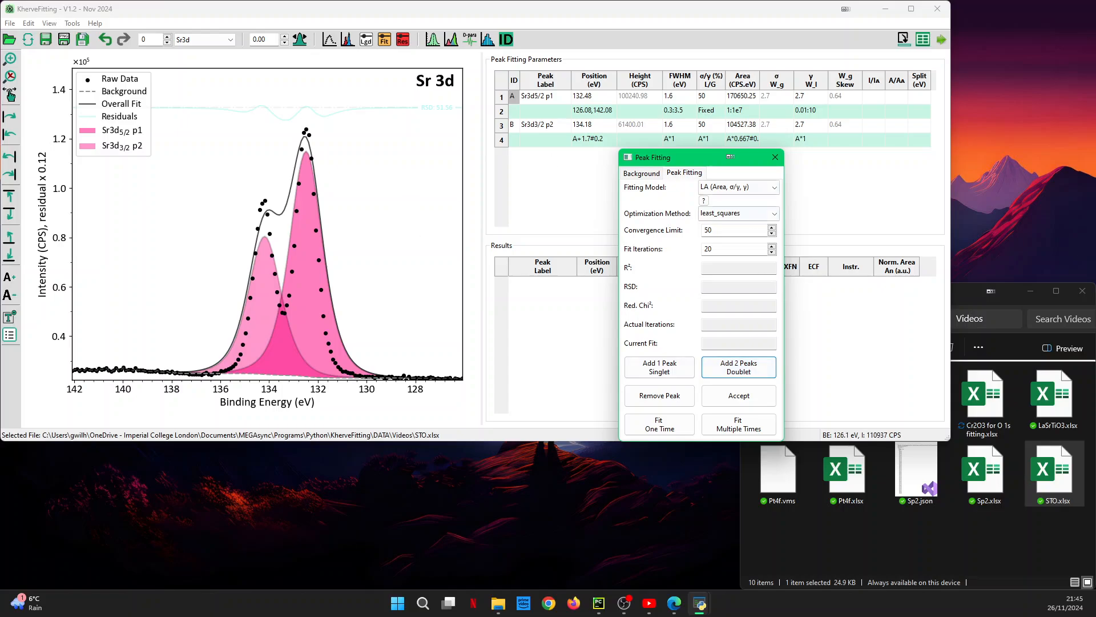
pyautogui.click(735, 431)
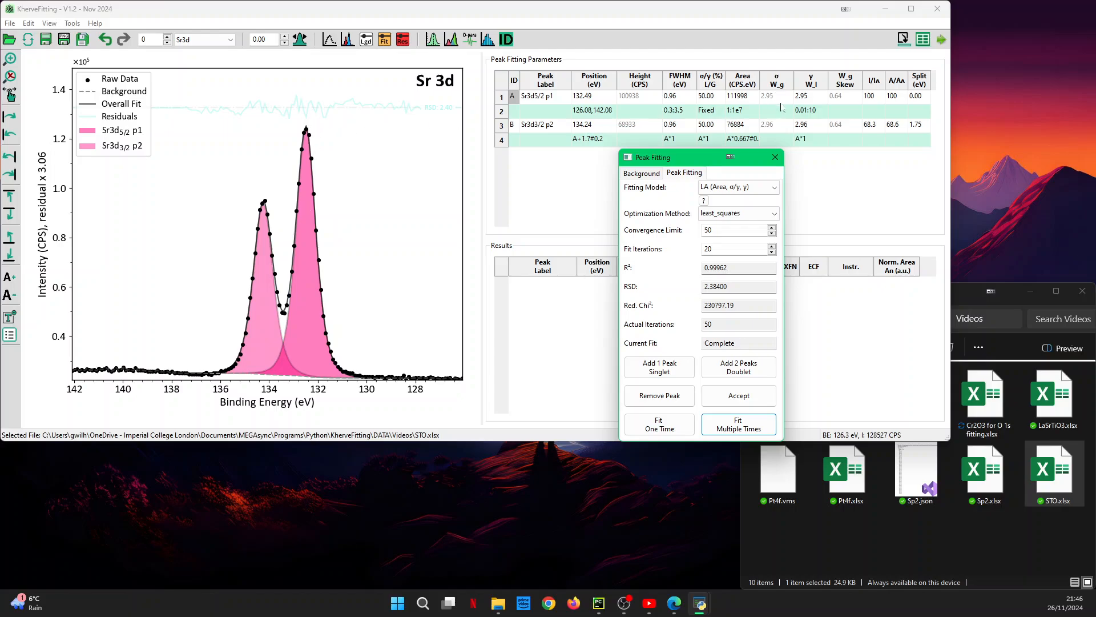
# Step: Examine how the Sr 3d fit follows the raw data at the peak bases by rescaling the intensity axis
pyautogui.click(356, 191)
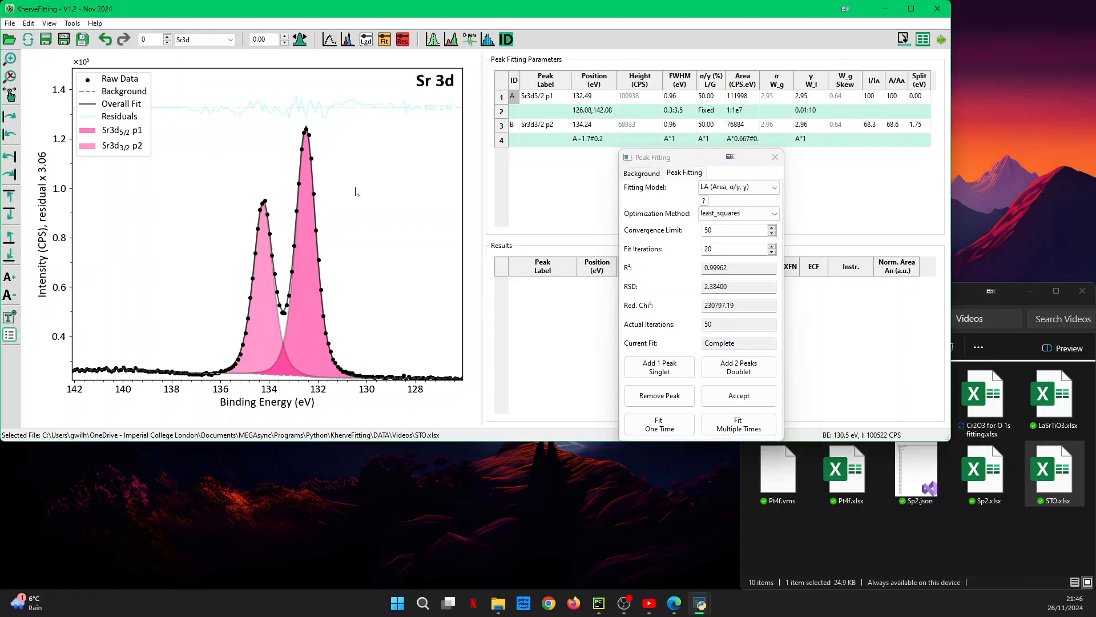
pyautogui.scroll(-4, 355, 192)
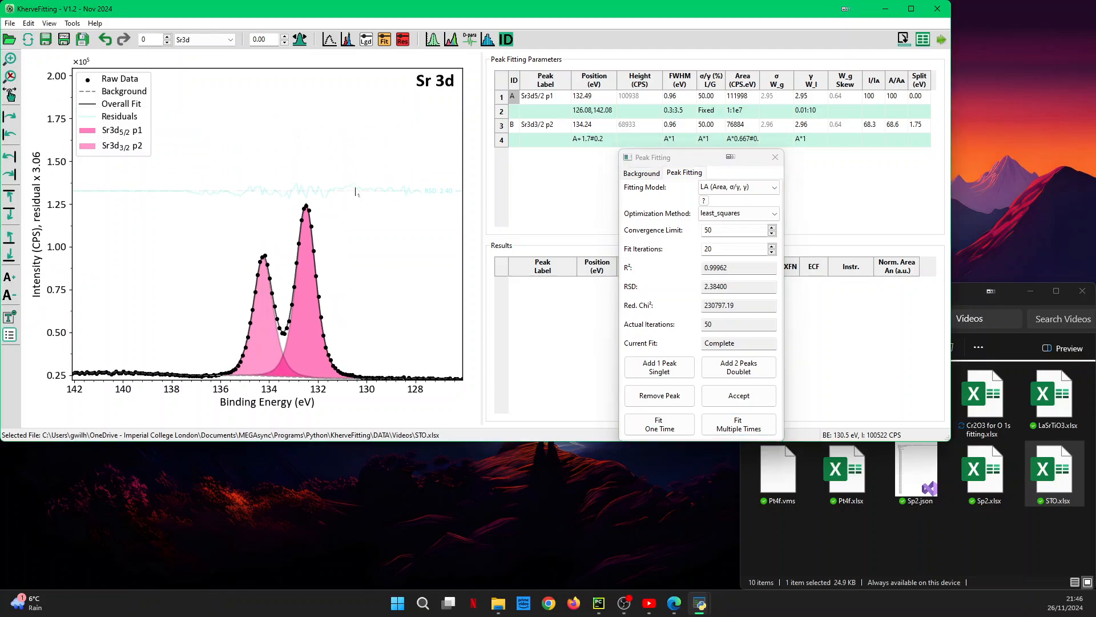
pyautogui.scroll(8, 355, 192)
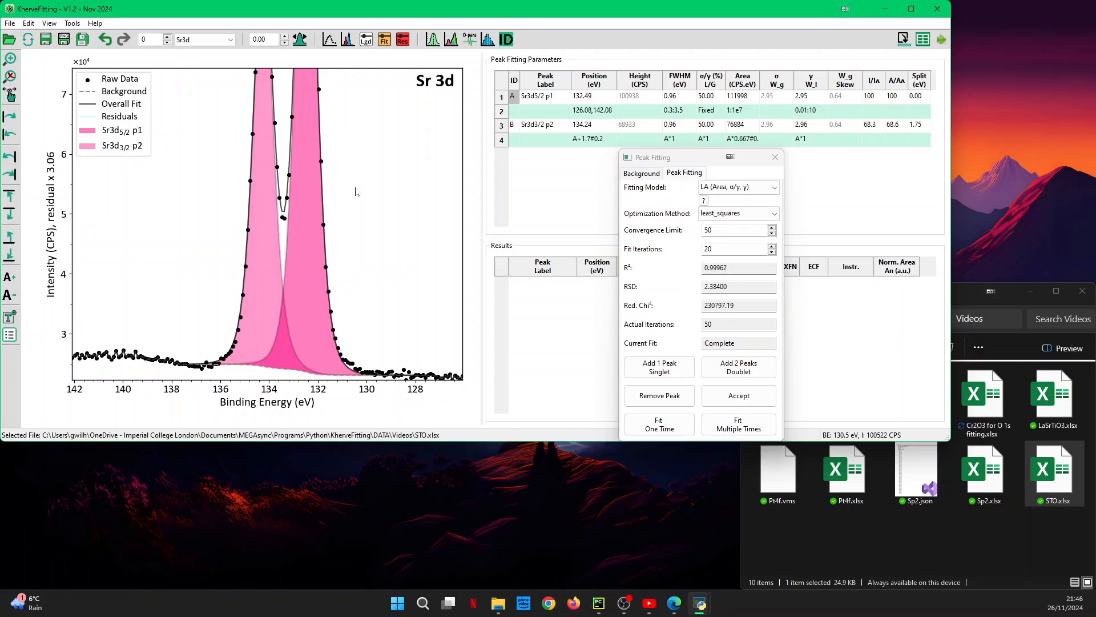
pyautogui.scroll(-3, 355, 192)
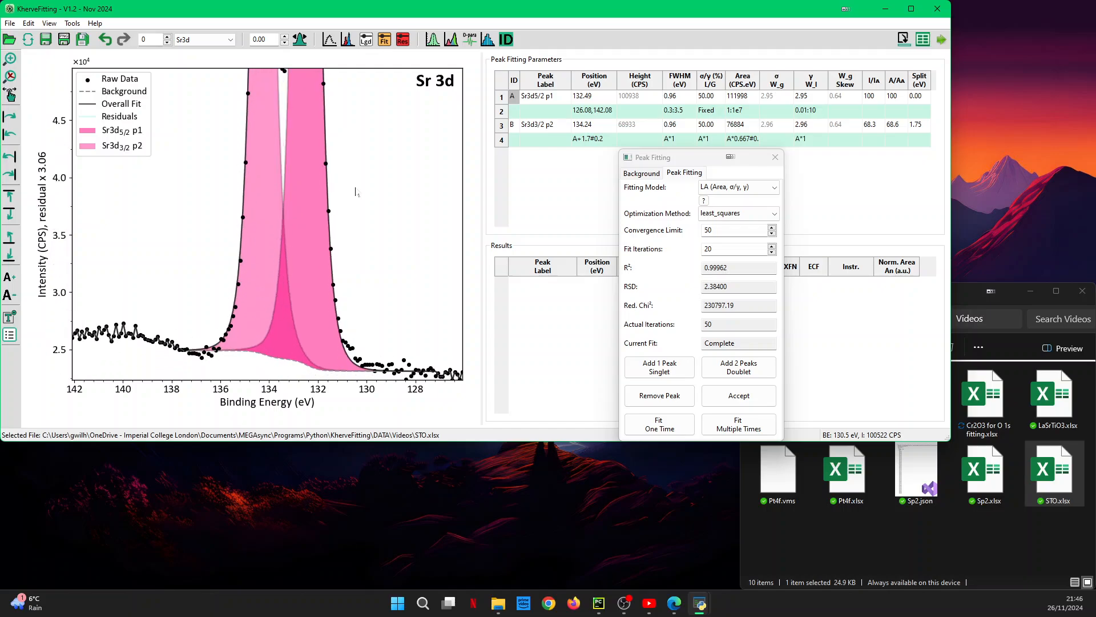
pyautogui.scroll(-5, 355, 192)
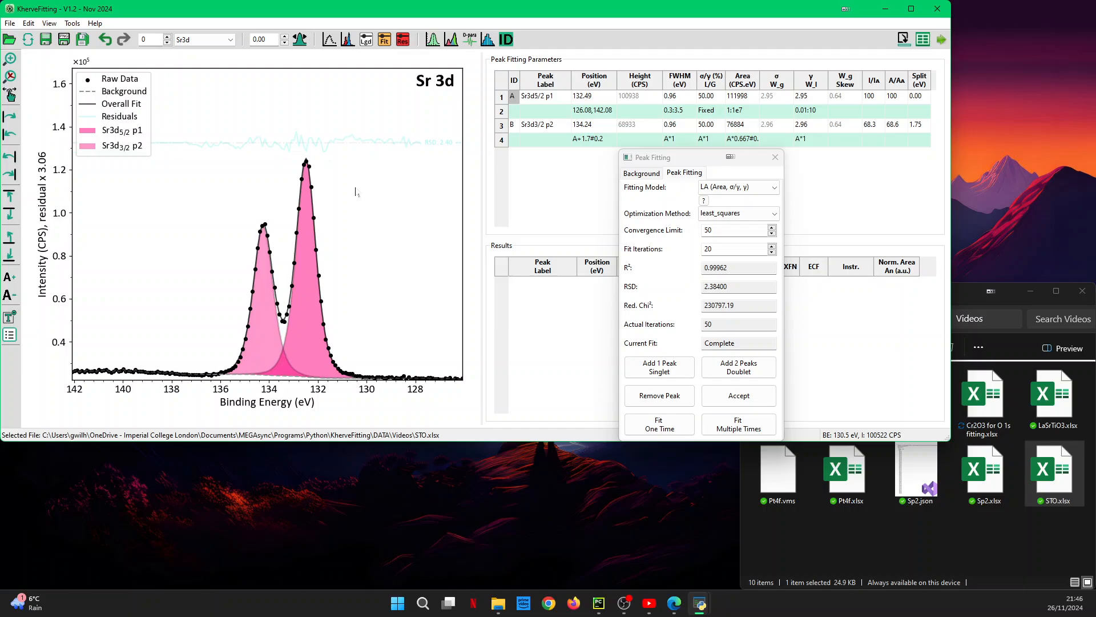
pyautogui.scroll(1, 355, 191)
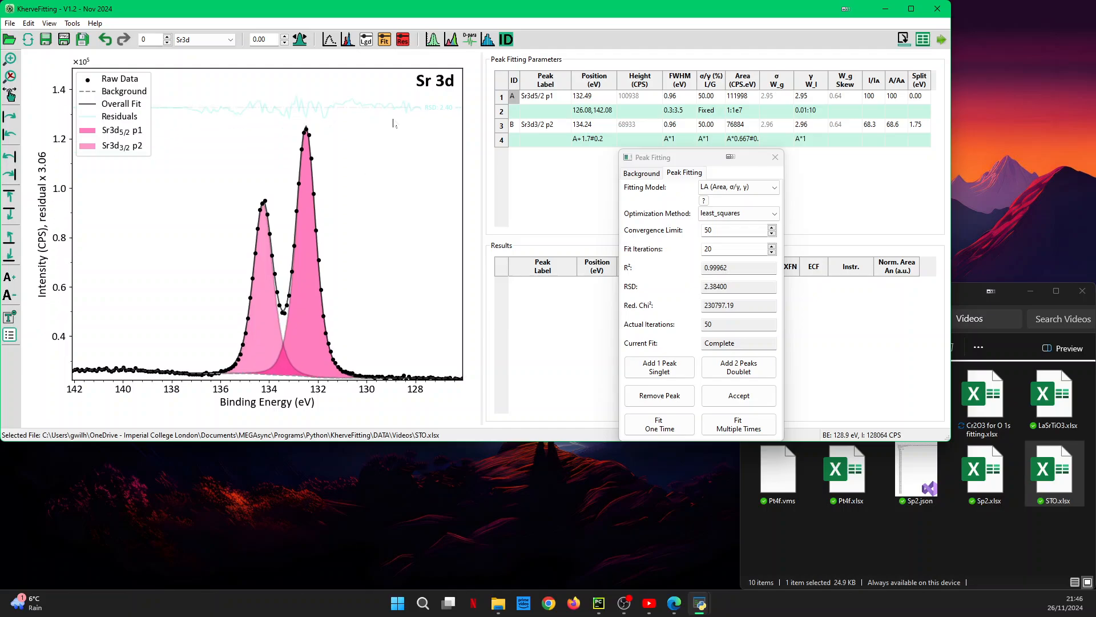
# Step: Rename the first Sr 3d peak's label as "Sr3d5/2 Sr-Lat"
pyautogui.doubleClick(557, 104)
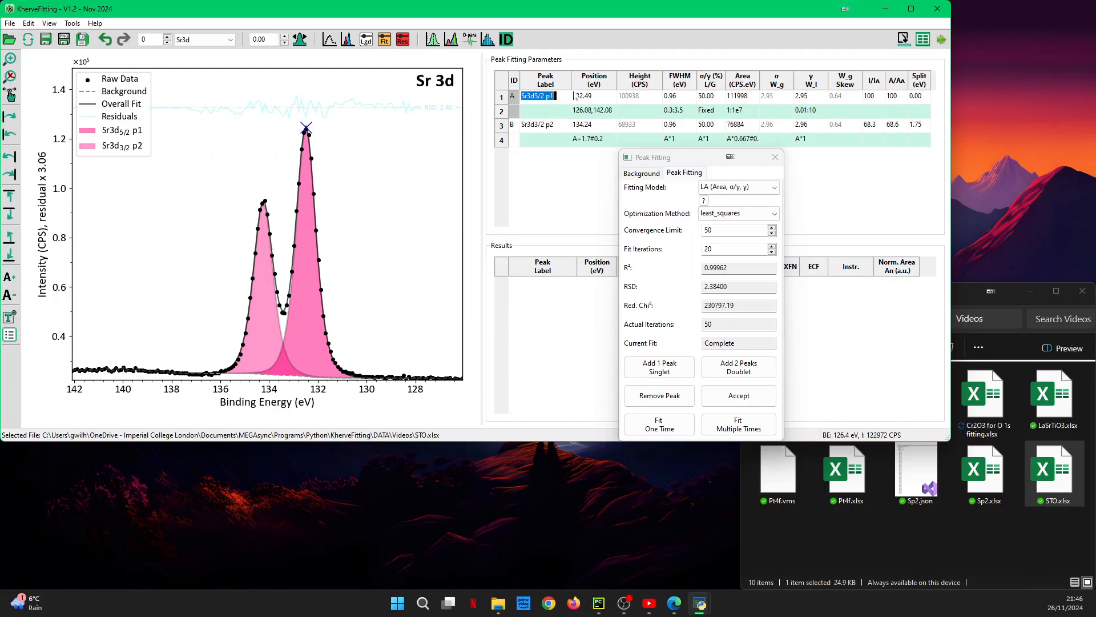
pyautogui.click(560, 98)
pyautogui.press('BackSpace')
pyautogui.press('BackSpace')
pyautogui.write('Sr-Lat')
pyautogui.press('Return')
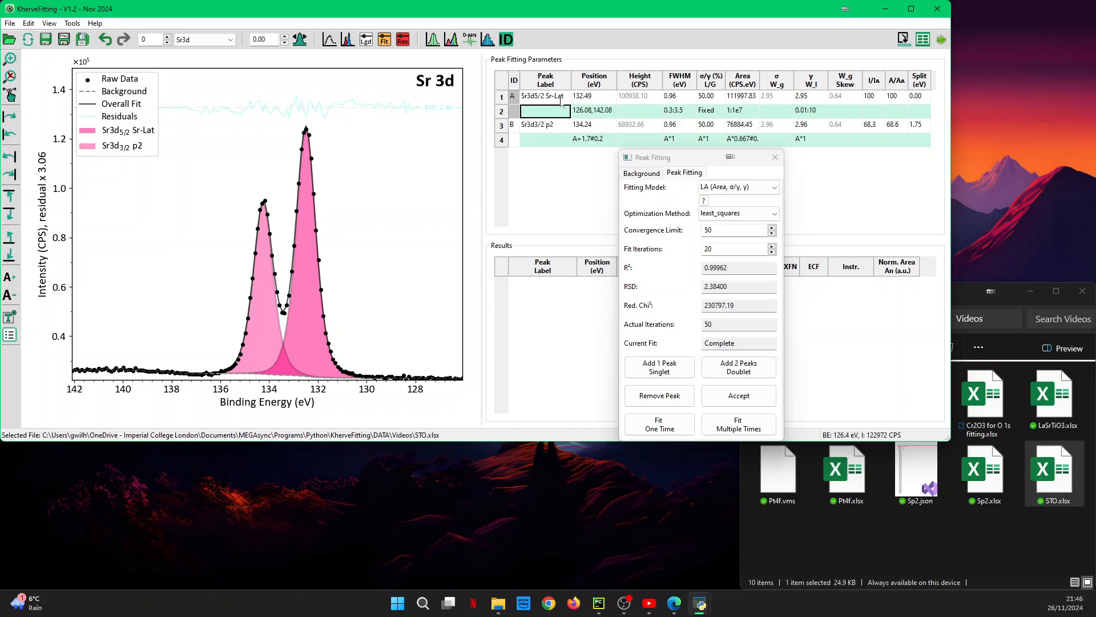
# Step: Rename the second Sr 3d peak's label as "Sr3d3/2 Sr-Lat"
pyautogui.doubleClick(562, 130)
pyautogui.press('BackSpace')
pyautogui.press('BackSpace')
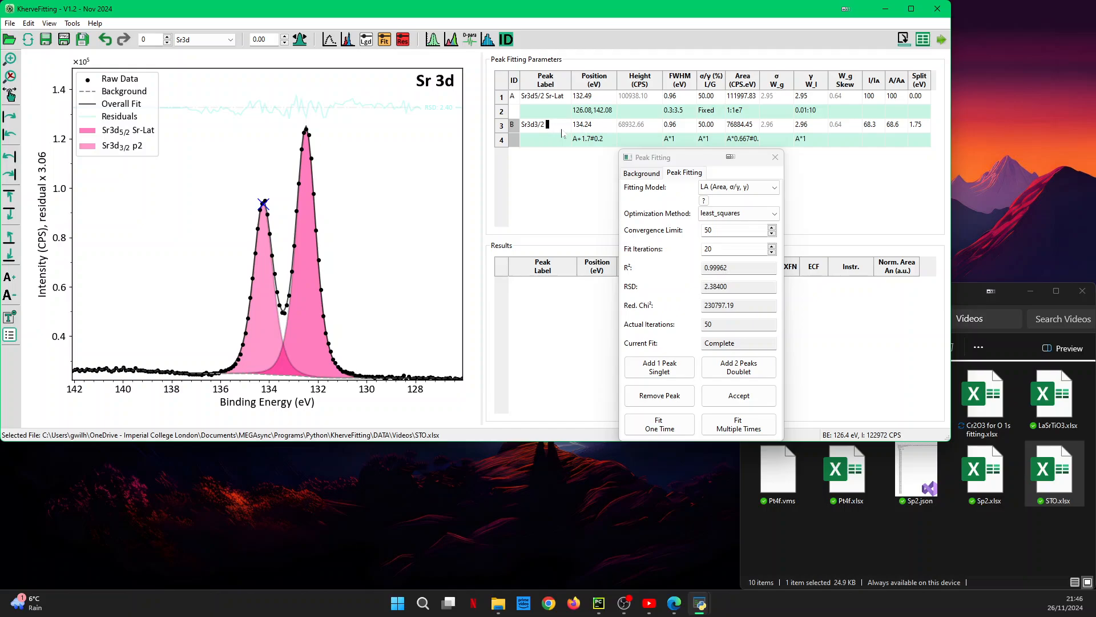
pyautogui.write('Sr-Lat')
pyautogui.click(561, 136)
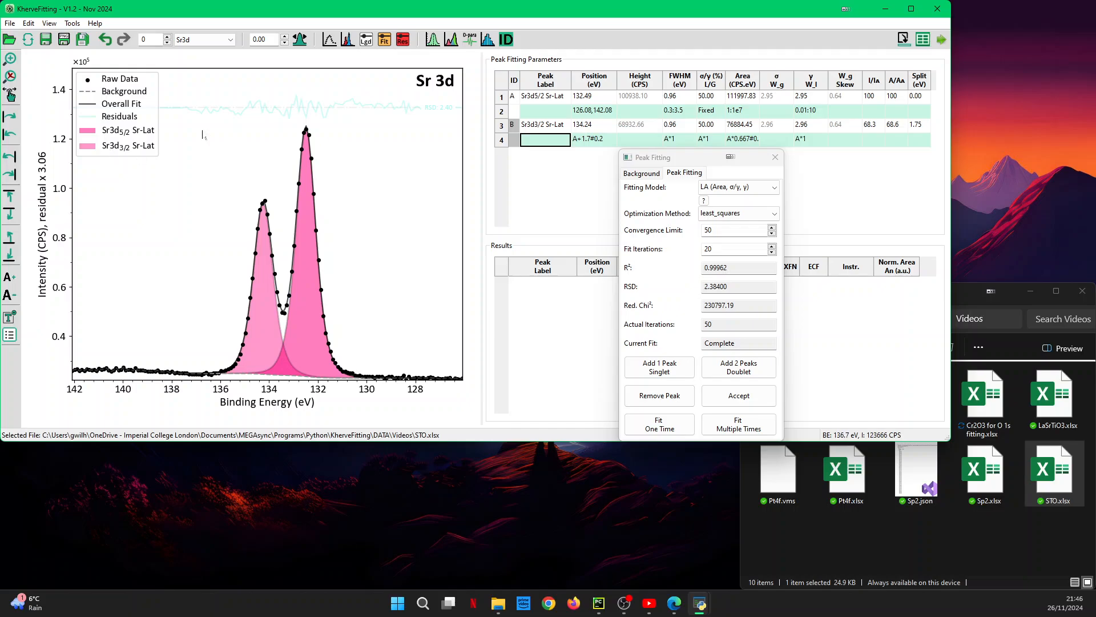
# Step: Replace the space in the second peak's label with an underscore so that it reads "Sr3d3/2_Sr-Lat"
pyautogui.doubleClick(566, 127)
pyautogui.click(565, 128)
pyautogui.write('t')
pyautogui.press('Left')
pyautogui.press('Left')
pyautogui.press('Left')
pyautogui.press('Left')
pyautogui.press('Left')
pyautogui.press('Left')
pyautogui.press('Left')
pyautogui.press('Left')
pyautogui.press('Right')
pyautogui.press('BackSpace')
pyautogui.write('_')
pyautogui.press('Return')
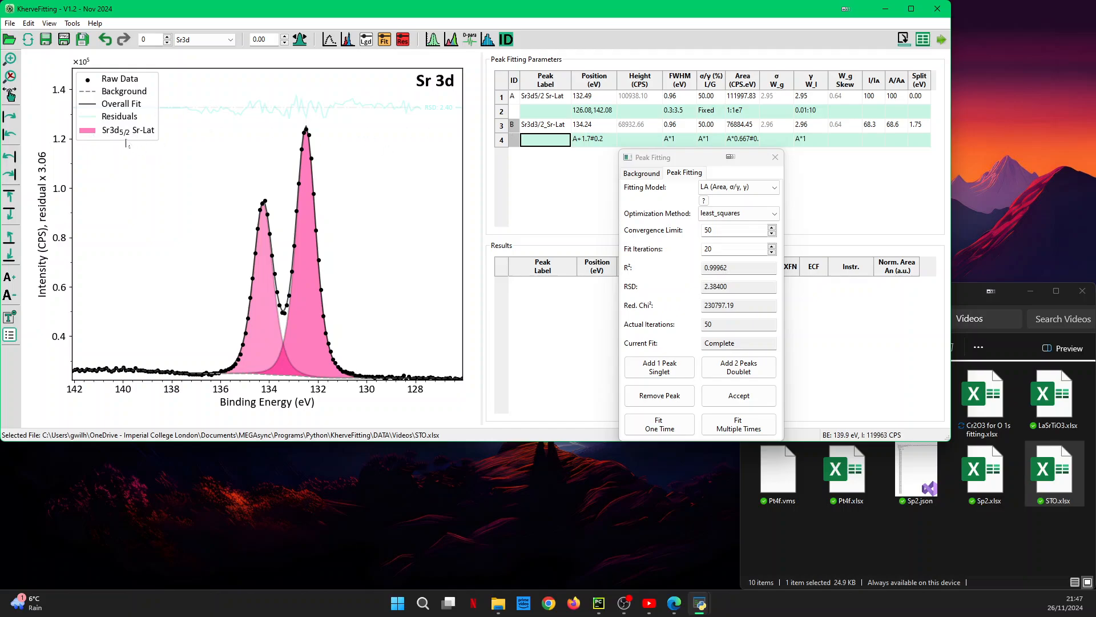
pyautogui.click(545, 131)
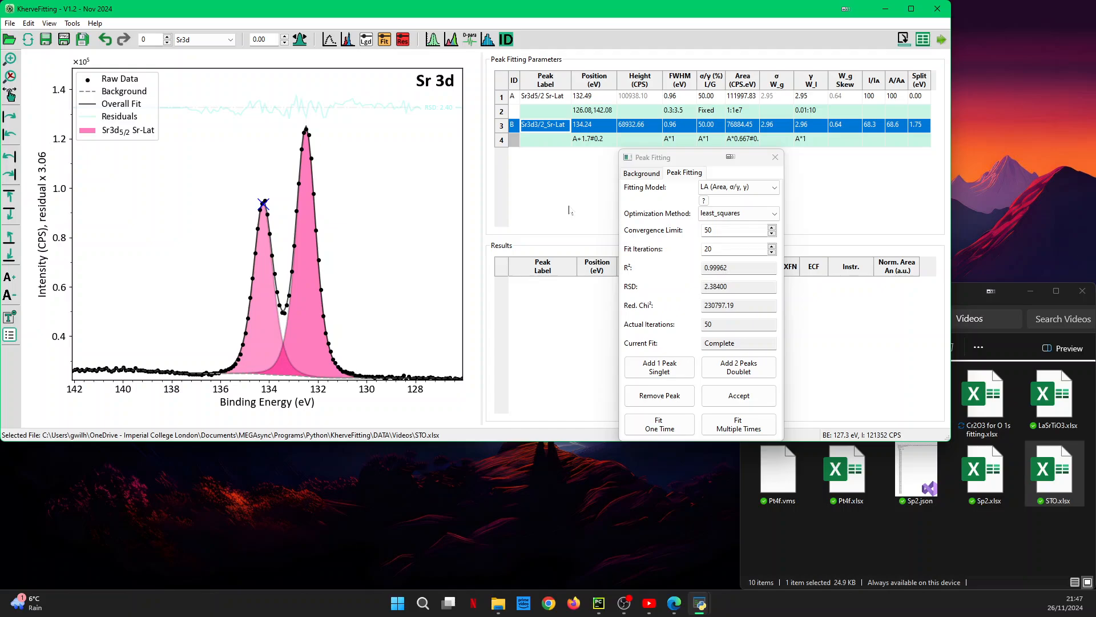
# Step: Switch to the O1s spectrum and create a Multi-Regions Smart background between about 526 and 535 eV
pyautogui.click(642, 174)
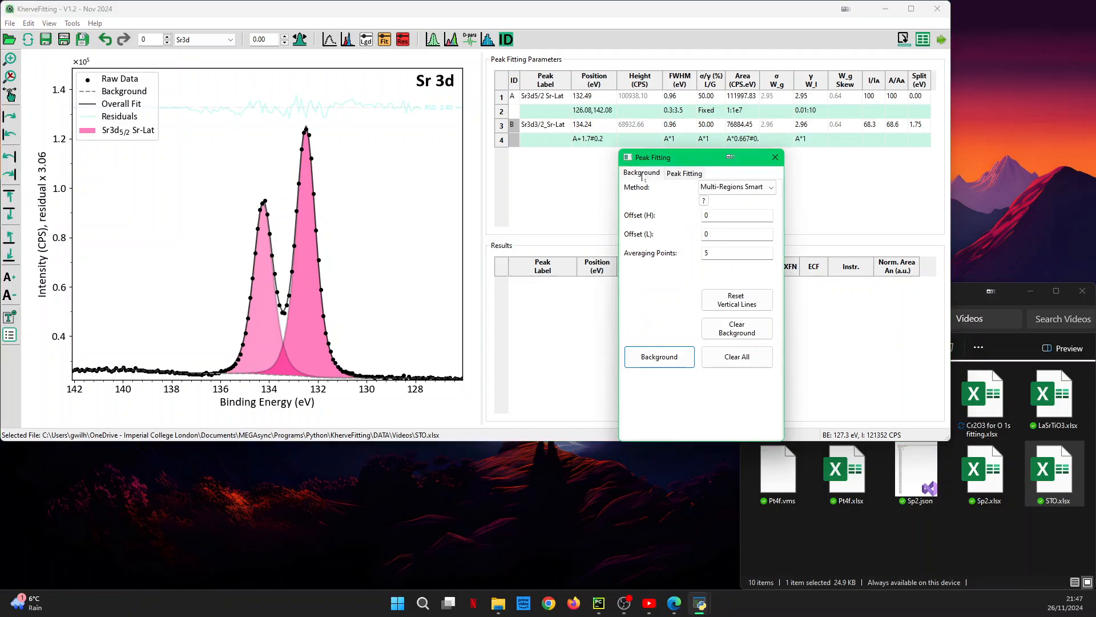
pyautogui.hotkey('ctrl', ']')
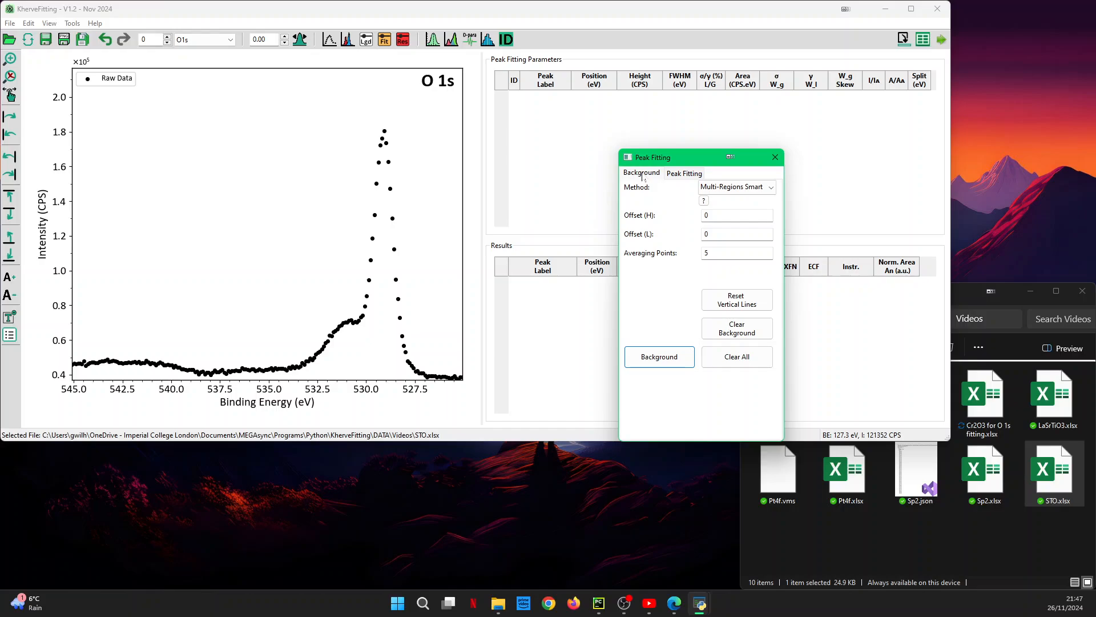
pyautogui.click(443, 351)
pyautogui.click(272, 330)
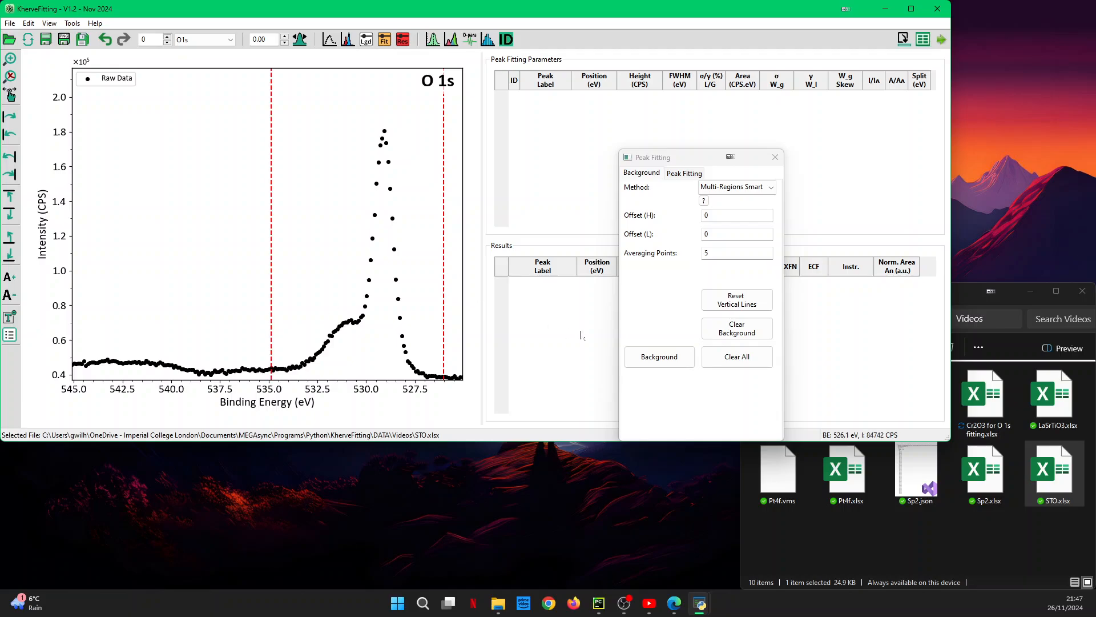
pyautogui.click(651, 358)
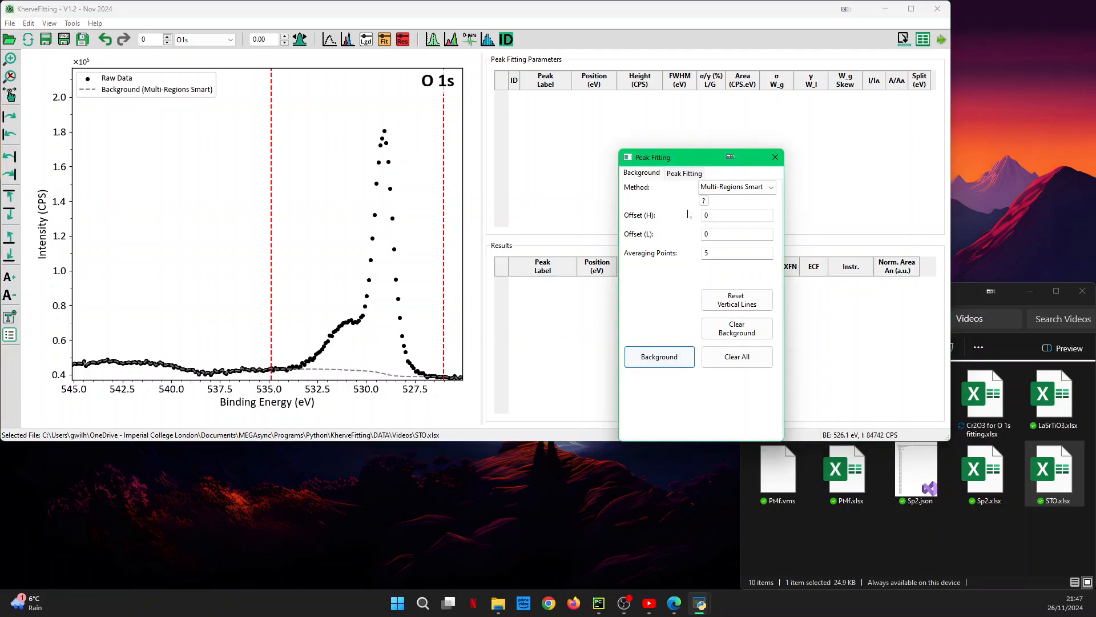
# Step: Add two singlet peaks to the O 1s spectrum with the LA (Area, σ/γ, γ) model and uncover the peak parameter table
pyautogui.click(683, 175)
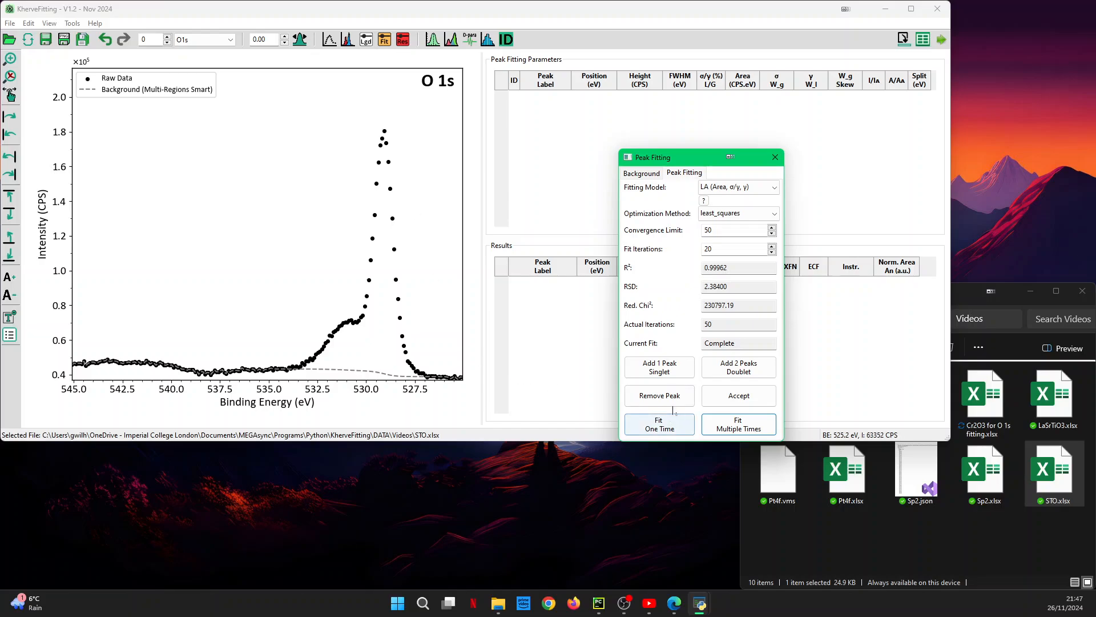
pyautogui.click(665, 368)
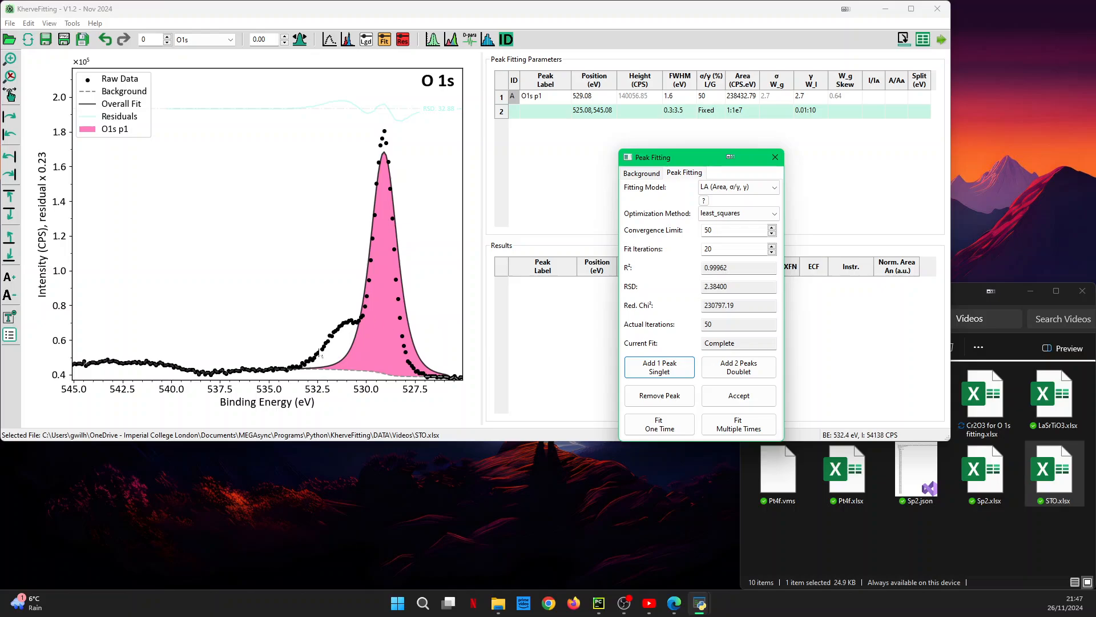
pyautogui.click(666, 374)
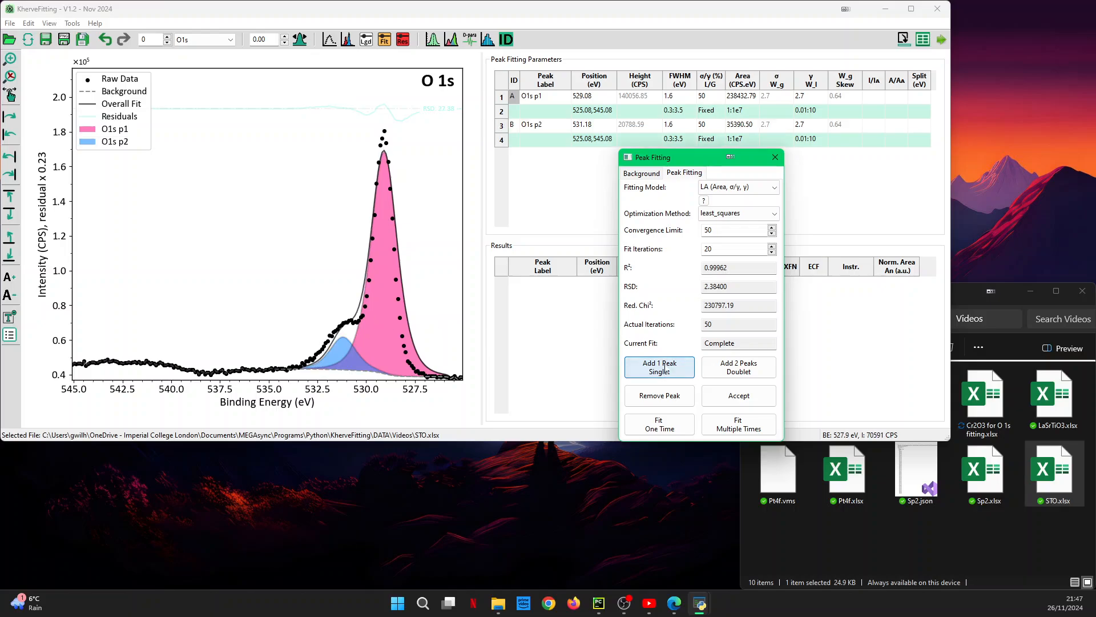
pyautogui.moveTo(711, 160); pyautogui.dragTo(825, 197)
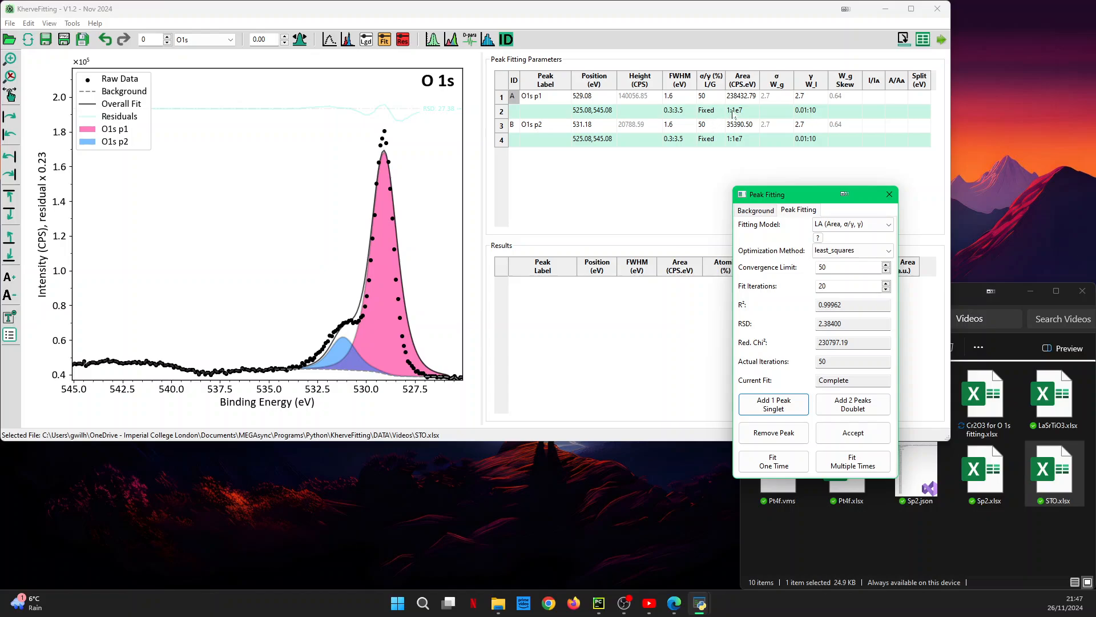
# Step: Constrain the second O 1s peak's γ to A*1 and fit the spectrum multiple times
pyautogui.click(811, 141)
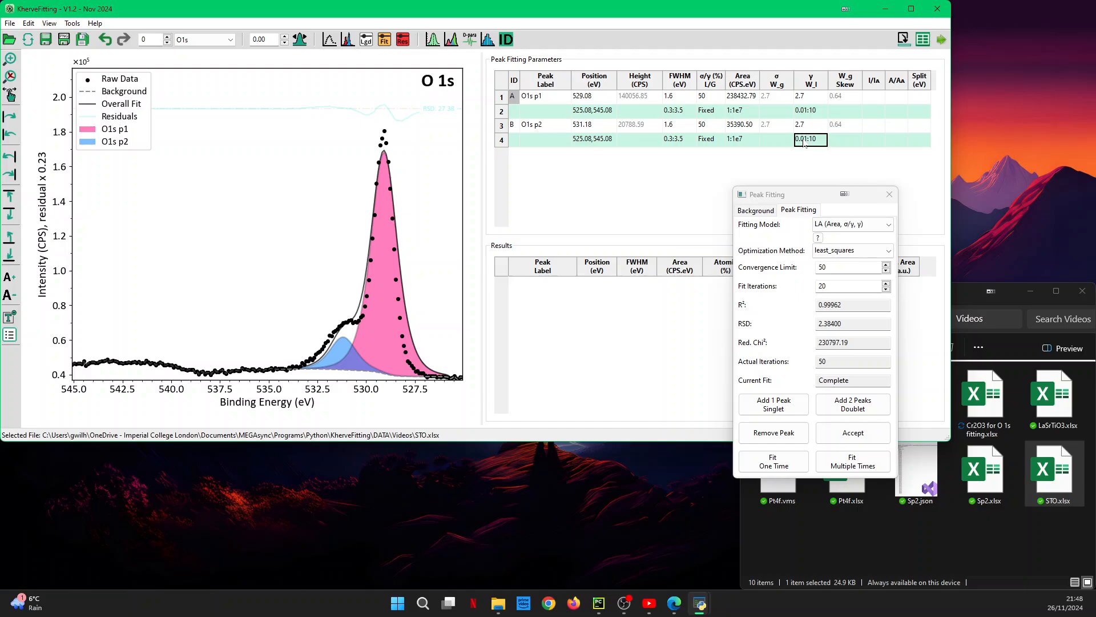
pyautogui.write('a')
pyautogui.press('Return')
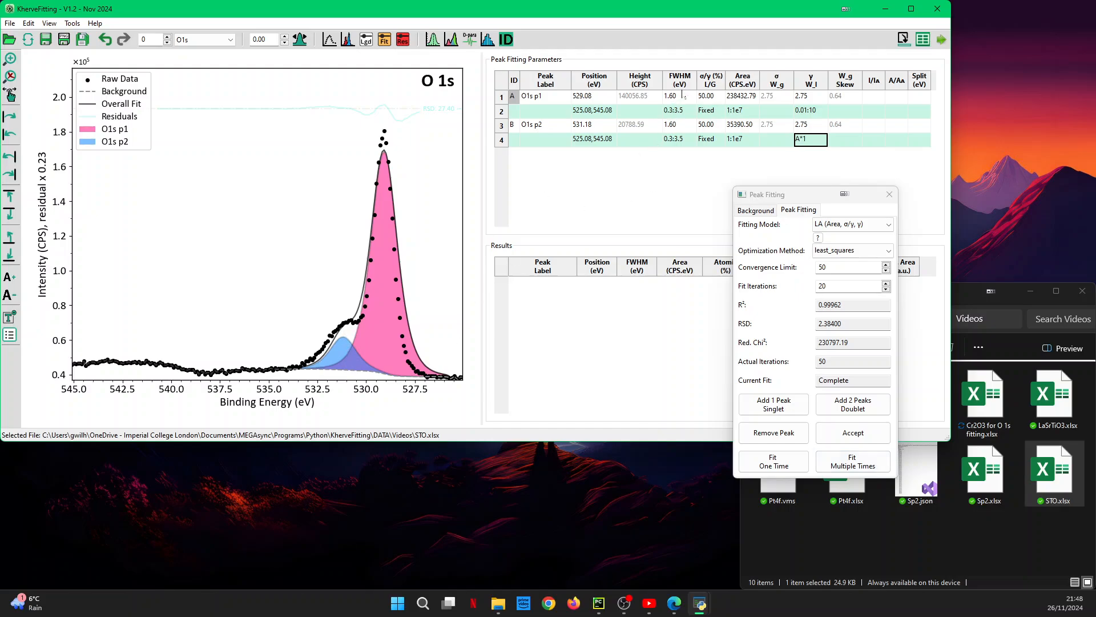
pyautogui.click(870, 467)
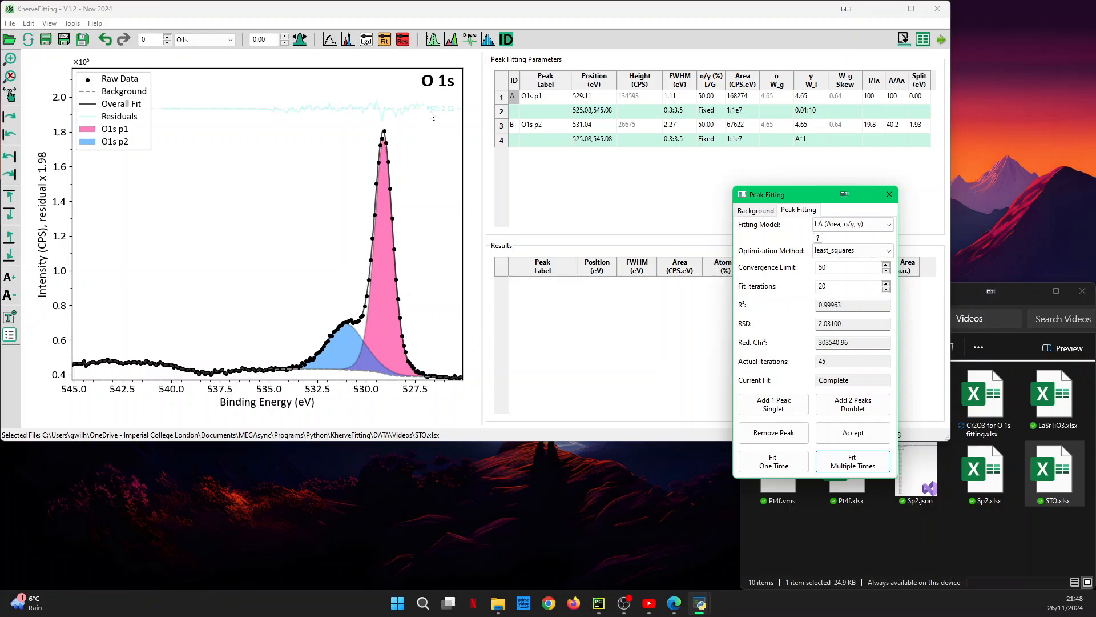
# Step: Rescale the O 1s intensity axis to examine the fit around the smaller peak, then restore the full peak height
pyautogui.click(489, 16)
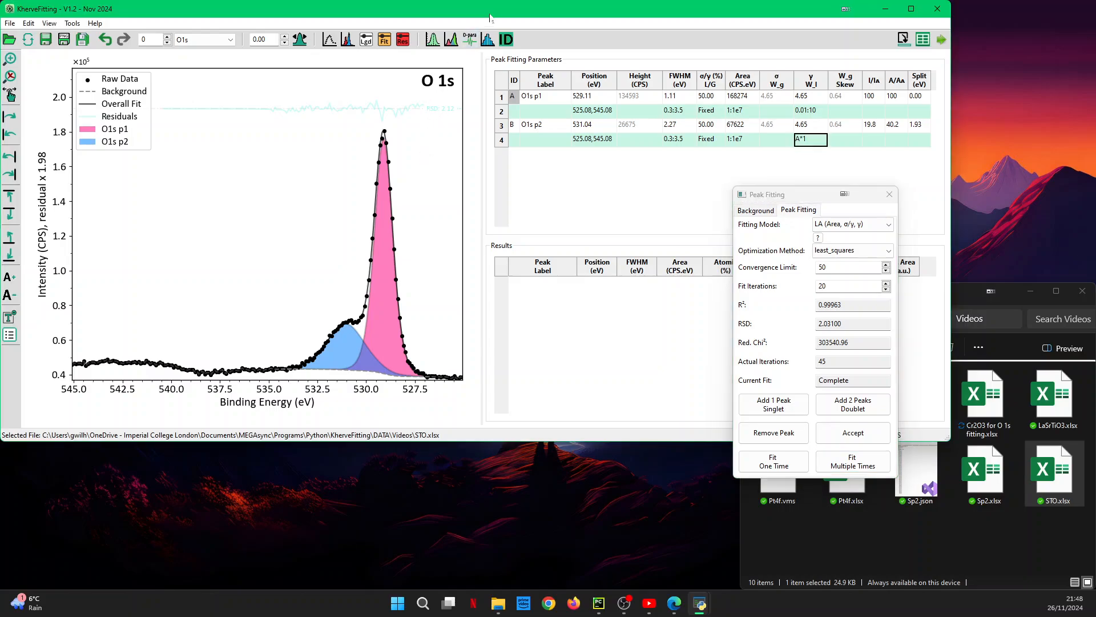
pyautogui.hotkey('ctrl', 'Up')
pyautogui.hotkey('ctrl', 'Down')
pyautogui.hotkey('ctrl', 'Down')
pyautogui.hotkey('ctrl', 'Down')
pyautogui.hotkey('ctrl', 'Down')
pyautogui.hotkey('ctrl', 'Down')
pyautogui.hotkey('ctrl', 'Down')
pyautogui.hotkey('ctrl', 'Down')
pyautogui.hotkey('ctrl', 'Down')
pyautogui.hotkey('ctrl', 'Down')
pyautogui.hotkey('ctrl', 'Down')
pyautogui.hotkey('ctrl', 'Down')
pyautogui.hotkey('ctrl', 'Down')
pyautogui.hotkey('ctrl', 'Down')
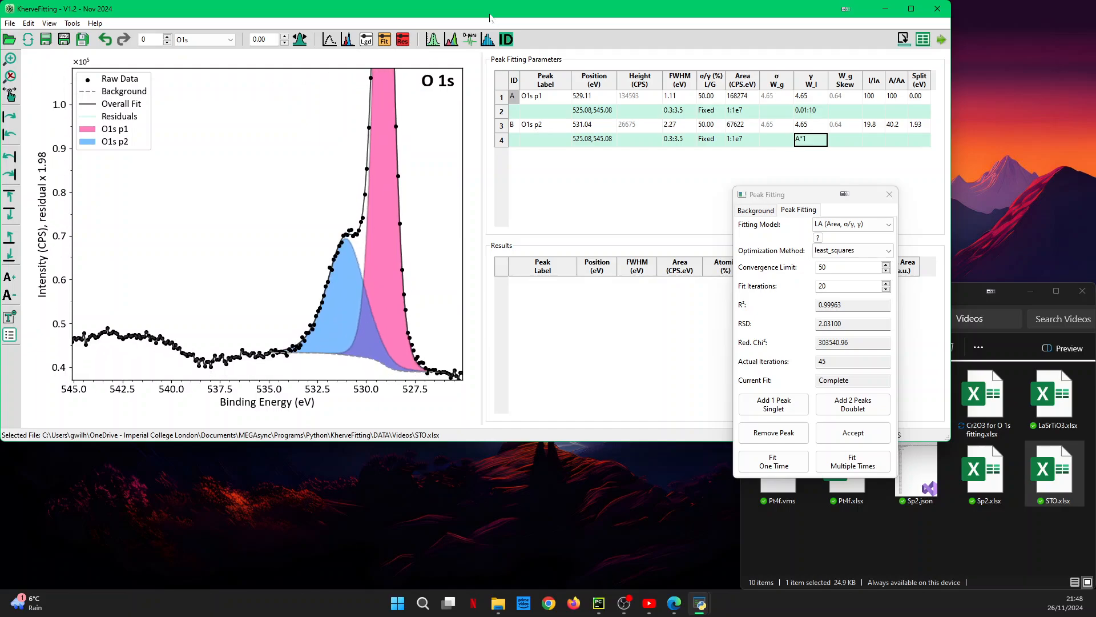
pyautogui.hotkey('ctrl', 'Down')
pyautogui.hotkey('ctrl', 'Down')
pyautogui.hotkey('ctrl', 'Down')
pyautogui.hotkey('ctrl', 'Down')
pyautogui.hotkey('ctrl', 'Down')
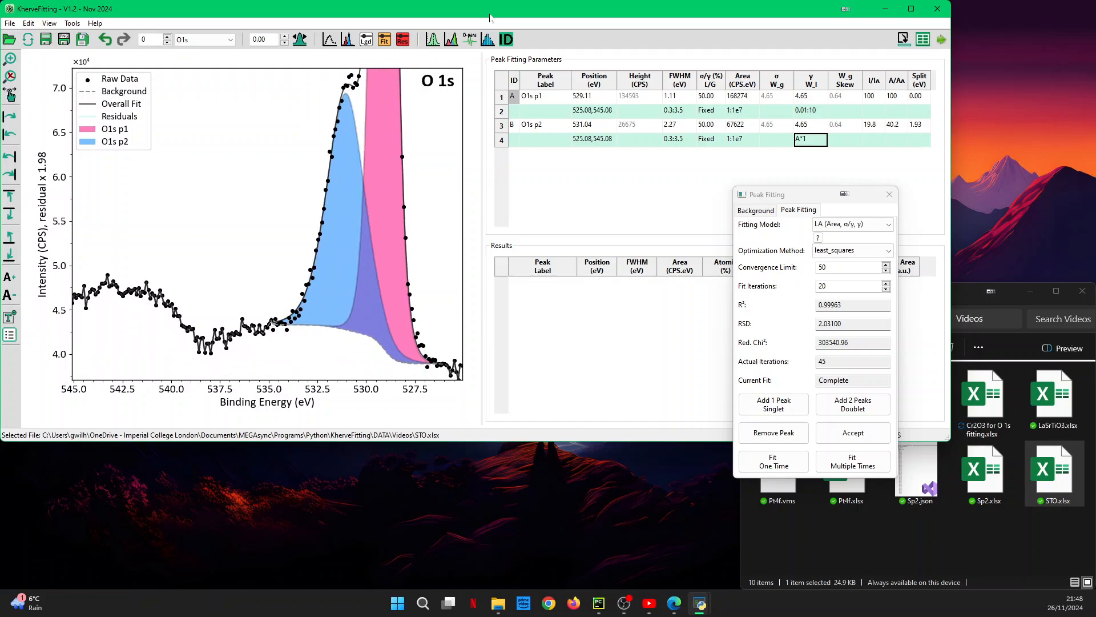
pyautogui.hotkey('ctrl', 'Up')
pyautogui.hotkey('ctrl', 'Up')
pyautogui.hotkey('ctrl', 'Up')
pyautogui.hotkey('ctrl', 'Up')
pyautogui.hotkey('ctrl', 'Up')
pyautogui.hotkey('ctrl', 'Up')
pyautogui.hotkey('ctrl', 'Up')
pyautogui.hotkey('ctrl', 'Up')
pyautogui.hotkey('ctrl', 'Up')
pyautogui.hotkey('ctrl', 'Up')
pyautogui.hotkey('ctrl', 'Up')
pyautogui.hotkey('ctrl', 'Up')
pyautogui.hotkey('ctrl', 'Up')
pyautogui.hotkey('ctrl', 'Up')
pyautogui.hotkey('ctrl', 'Up')
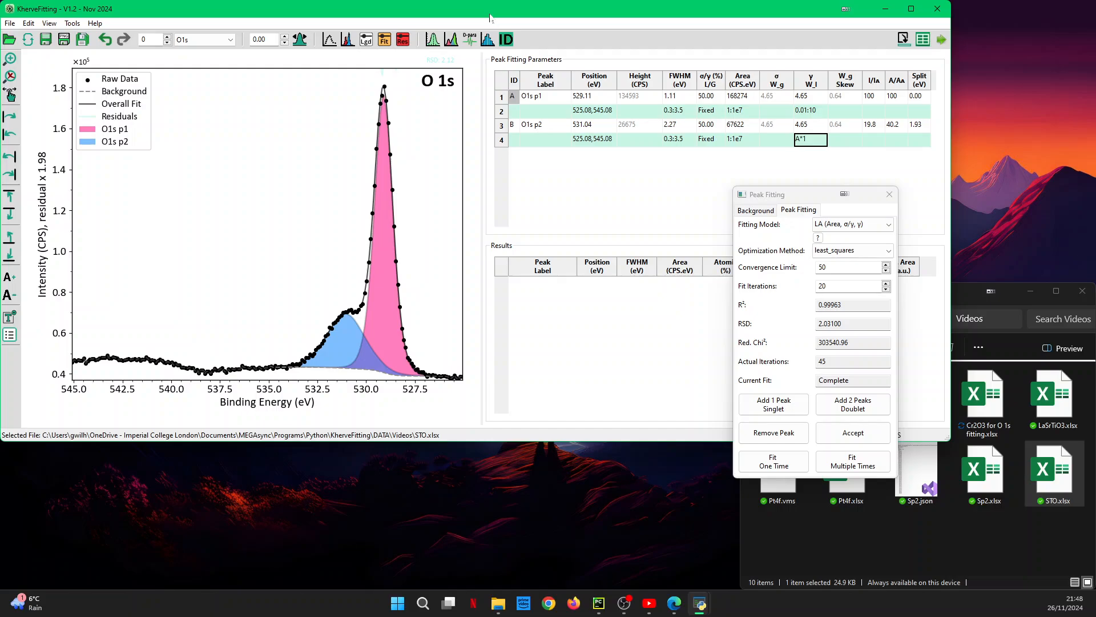
pyautogui.hotkey('ctrl', 'Up')
pyautogui.hotkey('ctrl', 'Up')
pyautogui.hotkey('ctrl', 'Up')
pyautogui.hotkey('ctrl', 'Up')
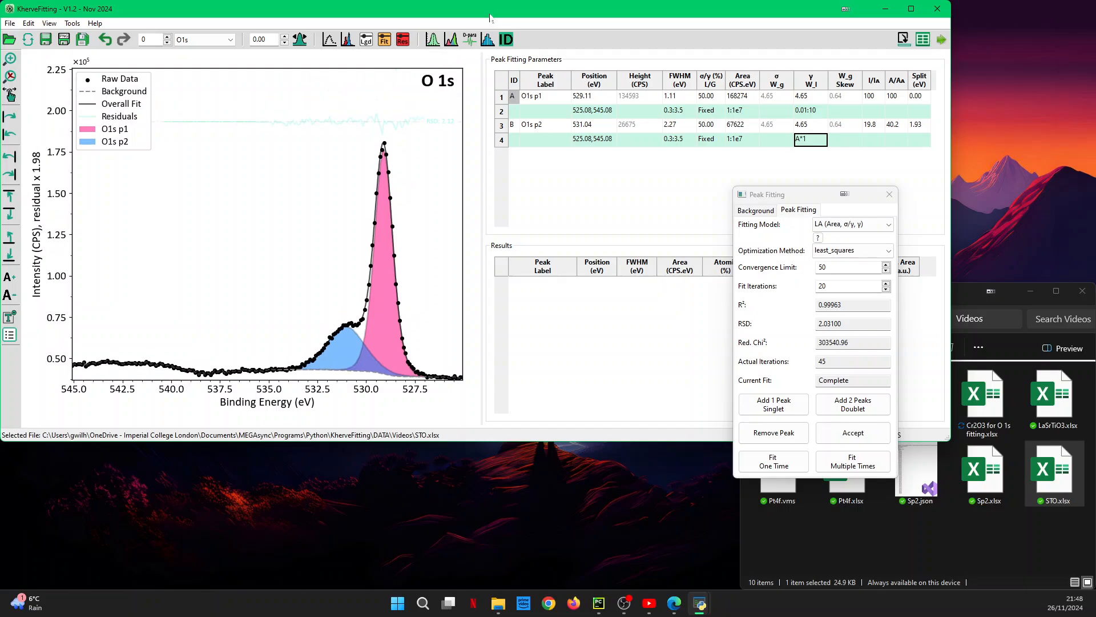
# Step: Rename the first O 1s peak's label as "O1s O-Lat"
pyautogui.doubleClick(547, 97)
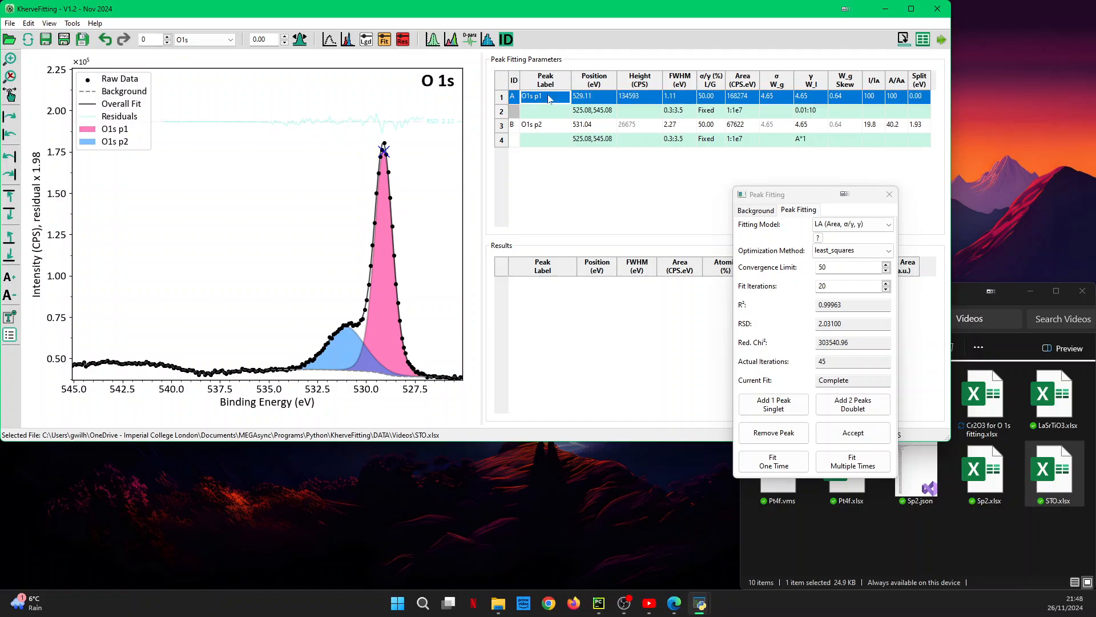
pyautogui.press('BackSpace')
pyautogui.press('BackSpace')
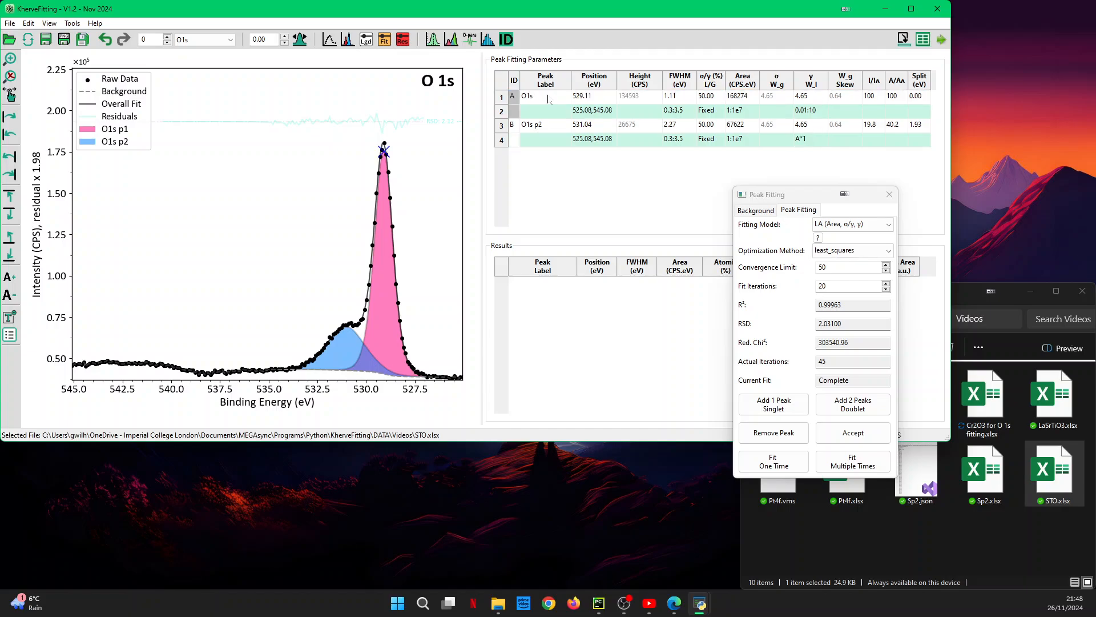
pyautogui.write('O-Lat')
pyautogui.press('Return')
# Step: Rename the second O 1s peak's label as "O1s CO, OH"
pyautogui.doubleClick(550, 128)
pyautogui.click(550, 128)
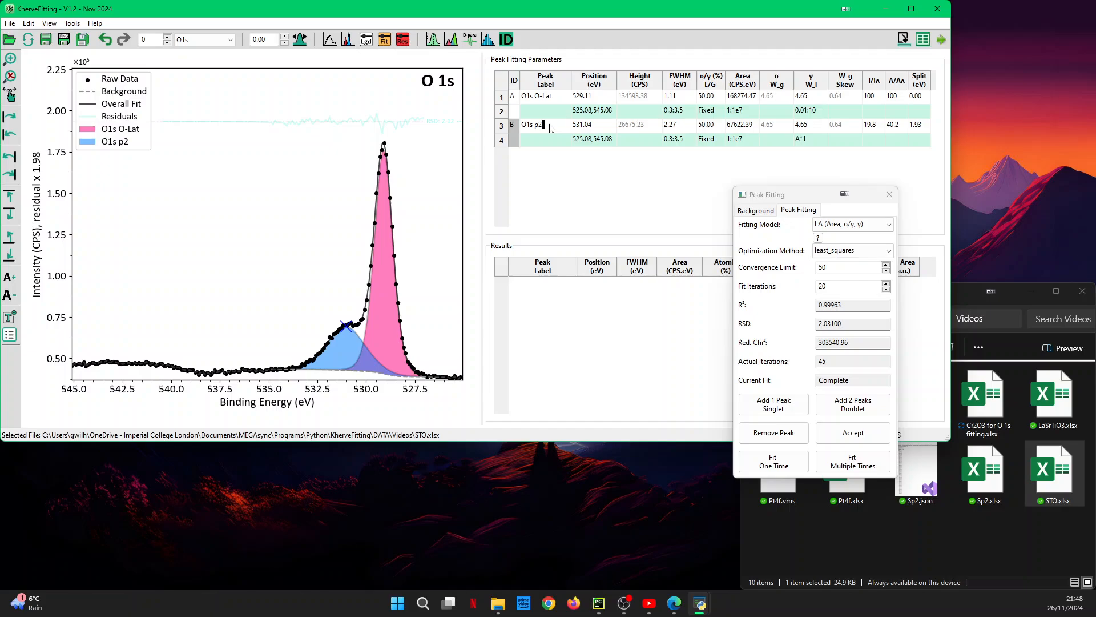
pyautogui.press('BackSpace')
pyautogui.press('BackSpace')
pyautogui.write('CO,OH')
pyautogui.press('Left')
pyautogui.press('Left')
pyautogui.press('Return')
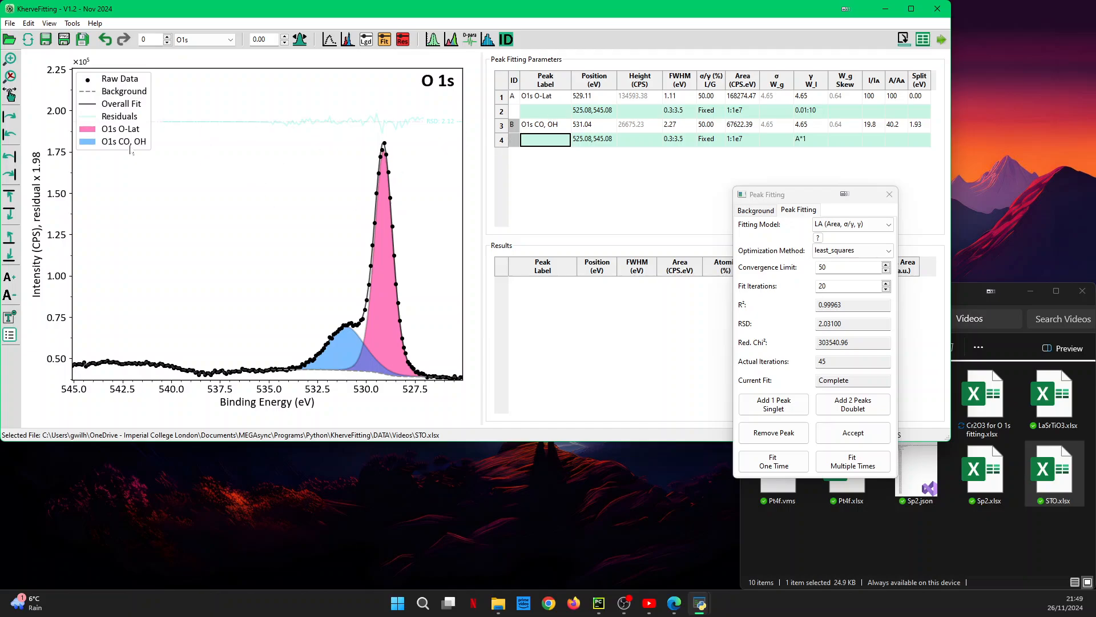
# Step: Append ", $\pi$" to the second O 1s peak's label to show a Greek pi symbol
pyautogui.click(542, 127)
pyautogui.doubleClick(563, 127)
pyautogui.write(', $\\pi$')
pyautogui.press('Return')
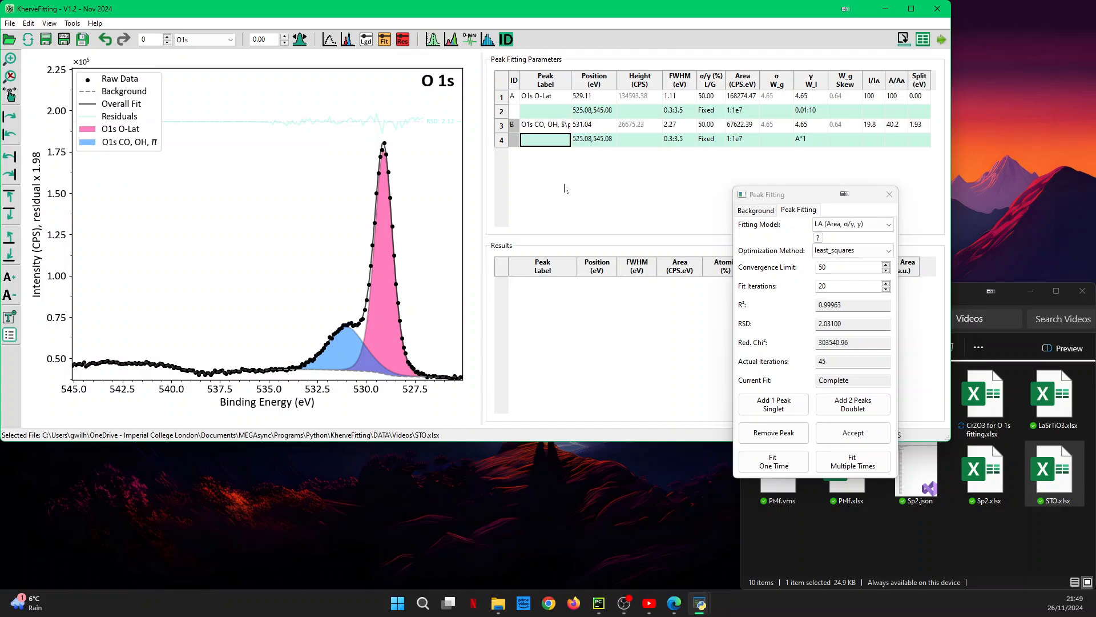
# Step: Remove the pi symbol from the second O 1s peak's label so that it reads "O1s CO, OH"
pyautogui.doubleClick(564, 126)
pyautogui.click(564, 126)
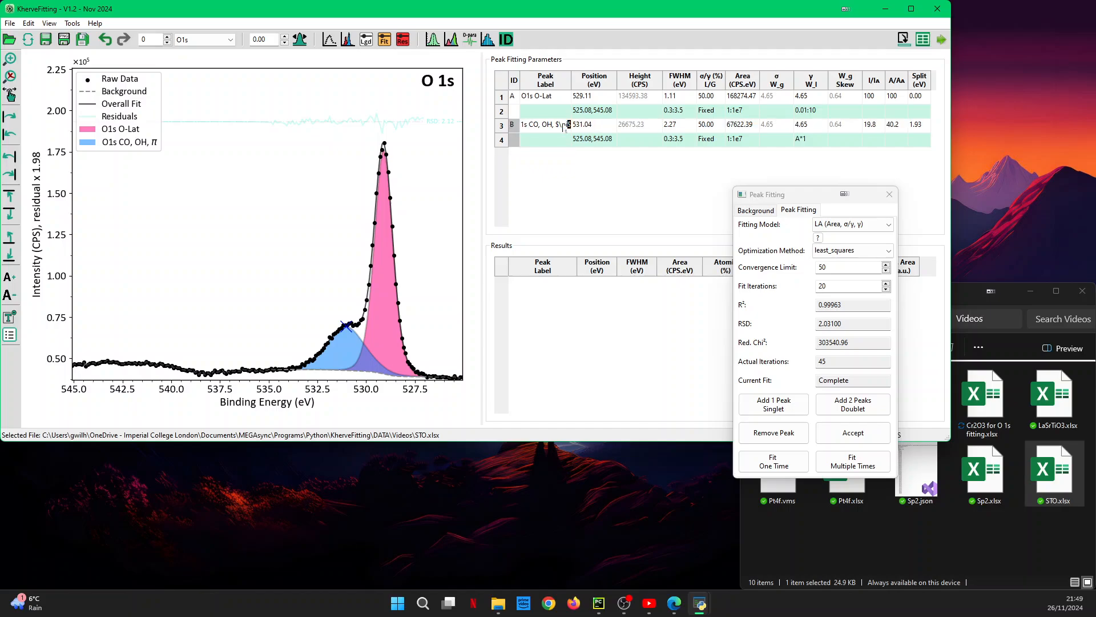
pyautogui.press('BackSpace')
pyautogui.press('BackSpace')
pyautogui.press('BackSpace')
pyautogui.press('BackSpace')
pyautogui.press('BackSpace')
pyautogui.press('BackSpace')
pyautogui.press('Return')
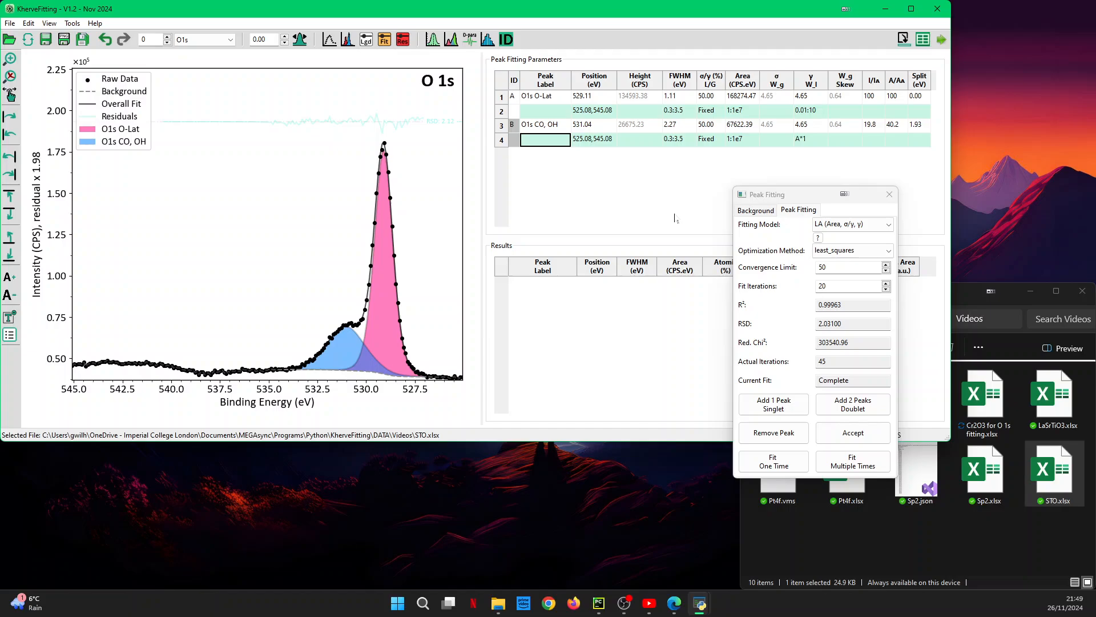
# Step: Switch to the C1s spectrum and create a Multi-Regions Smart background between about 282.5 and 290.5 eV
pyautogui.hotkey('ctrl', ']')
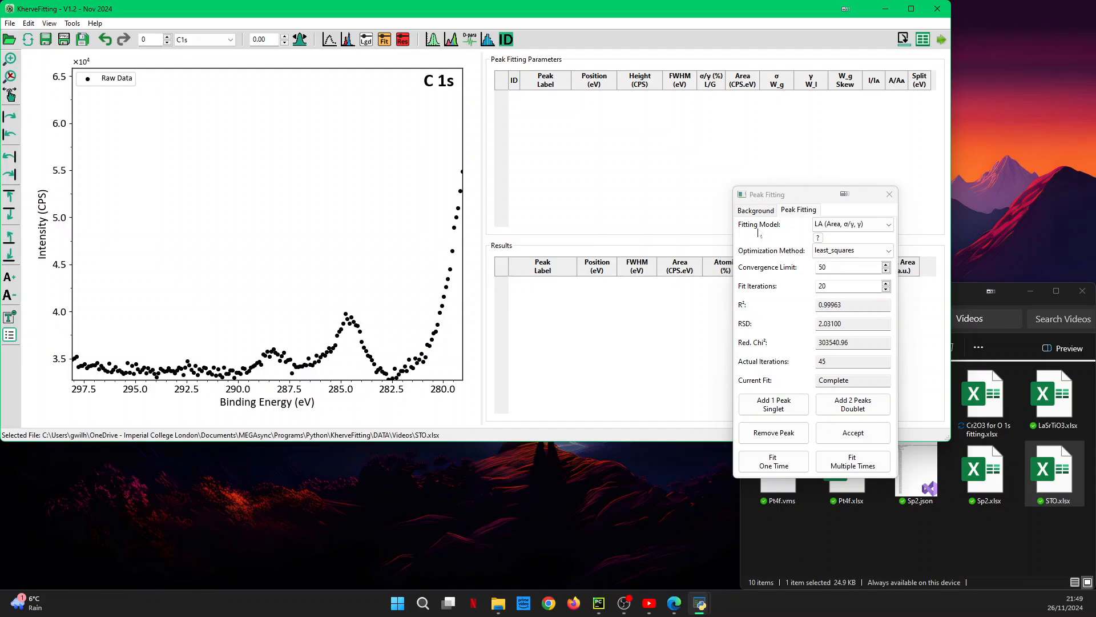
pyautogui.click(760, 211)
pyautogui.click(391, 358)
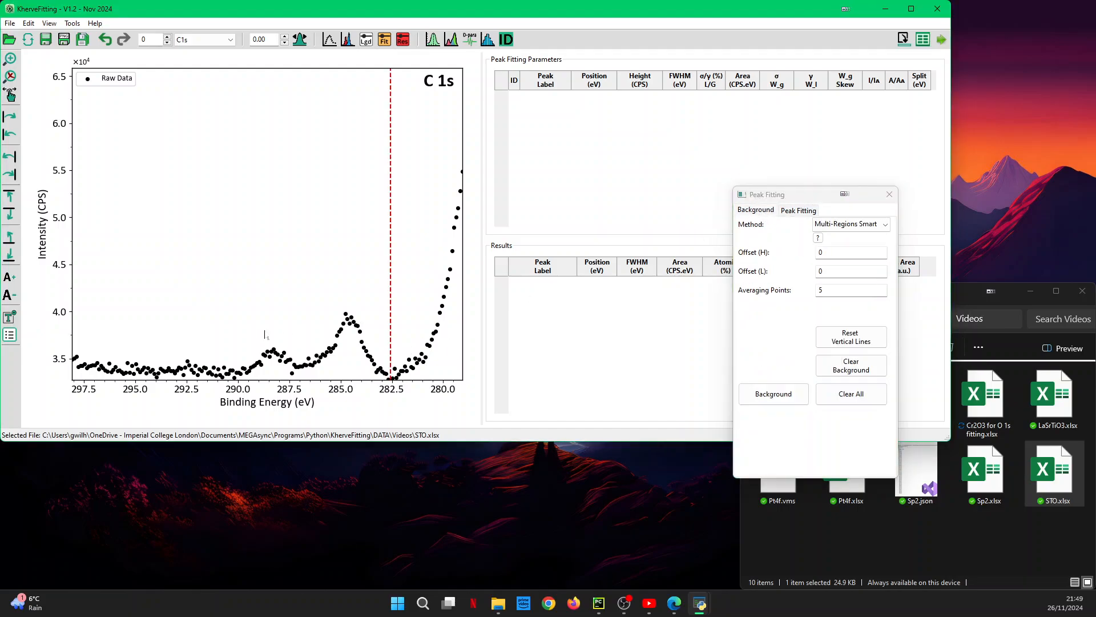
pyautogui.click(227, 340)
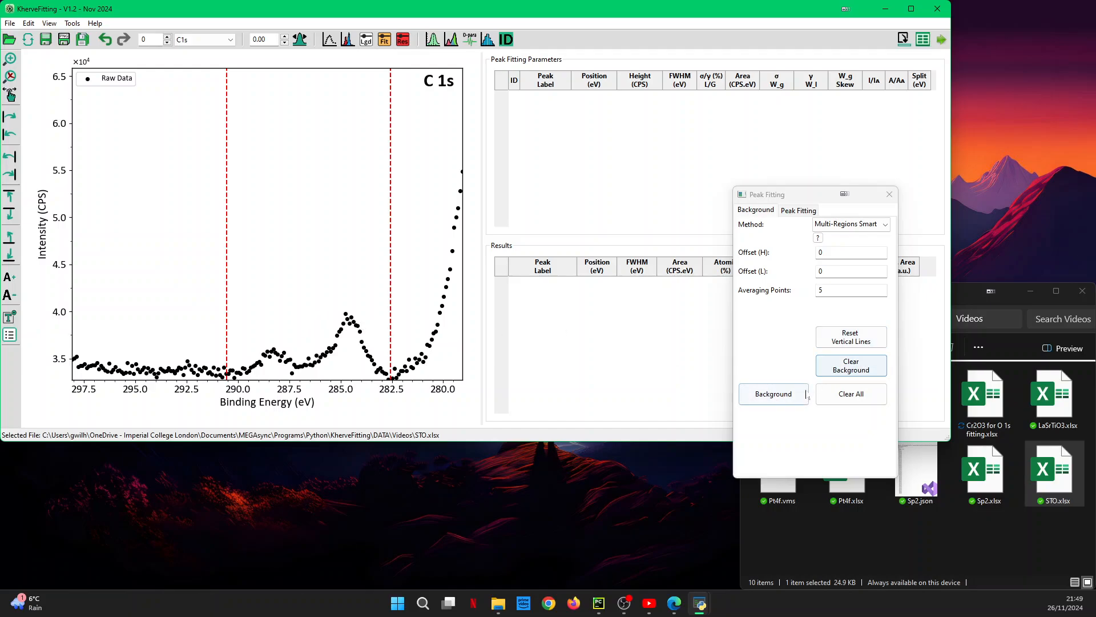
pyautogui.click(780, 397)
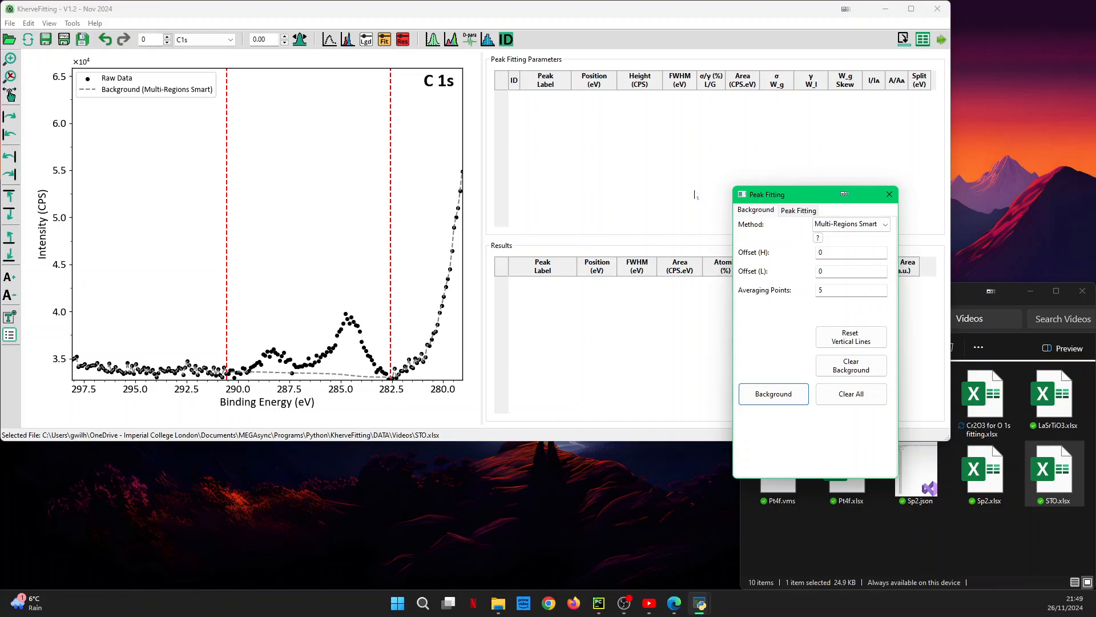
# Step: Add two LA (Area, σ/γ, γ) singlet peaks to the C 1s spectrum and shift the first to about 284.66 eV
pyautogui.click(793, 210)
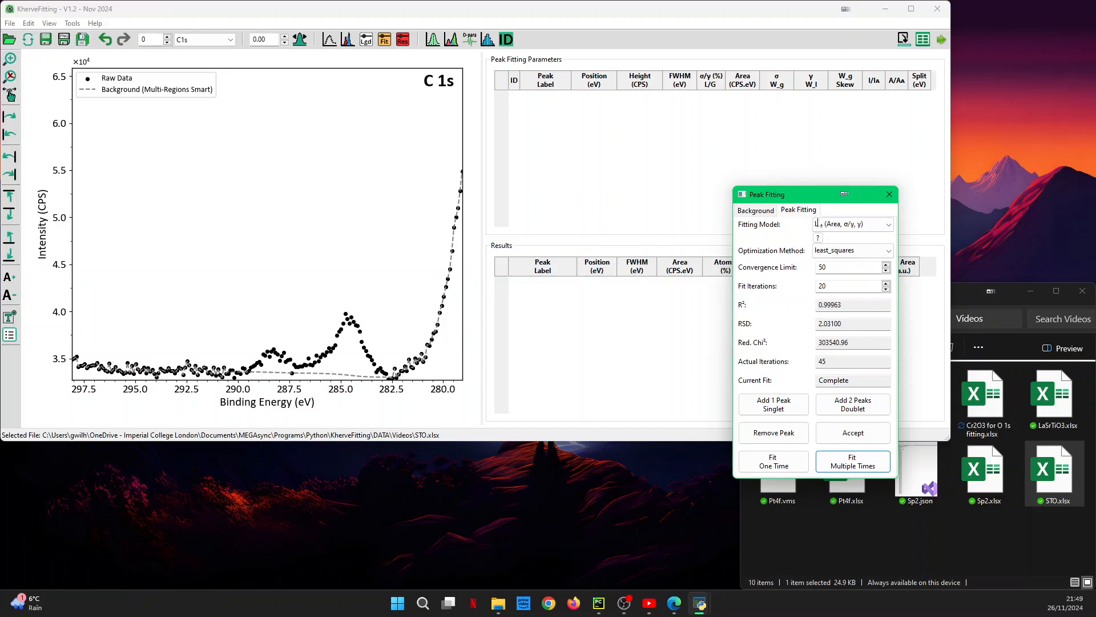
pyautogui.click(784, 413)
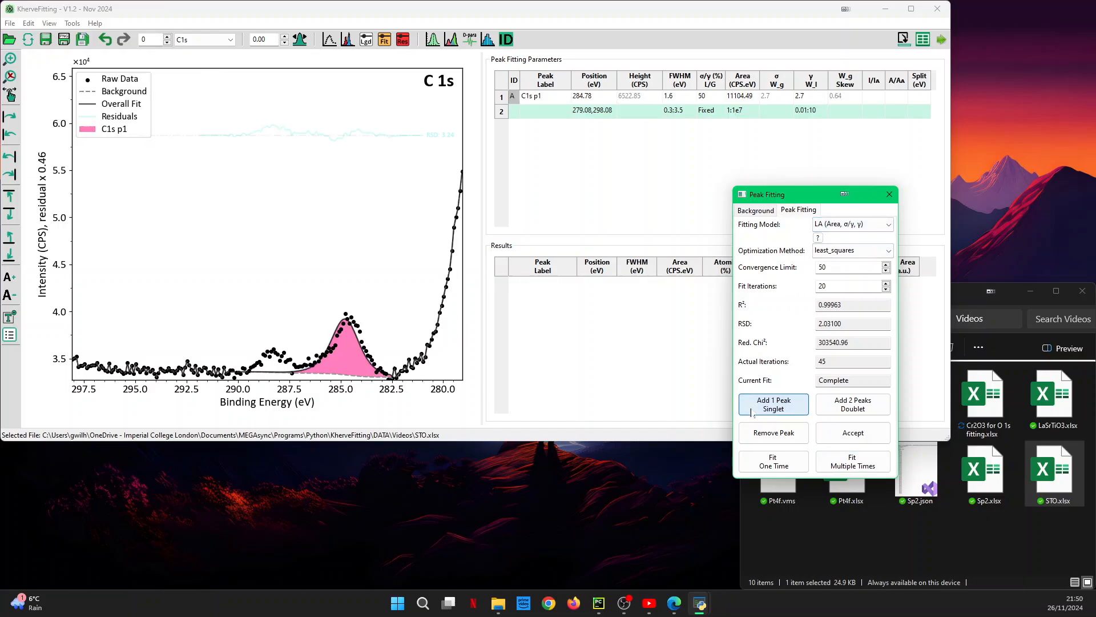
pyautogui.click(776, 406)
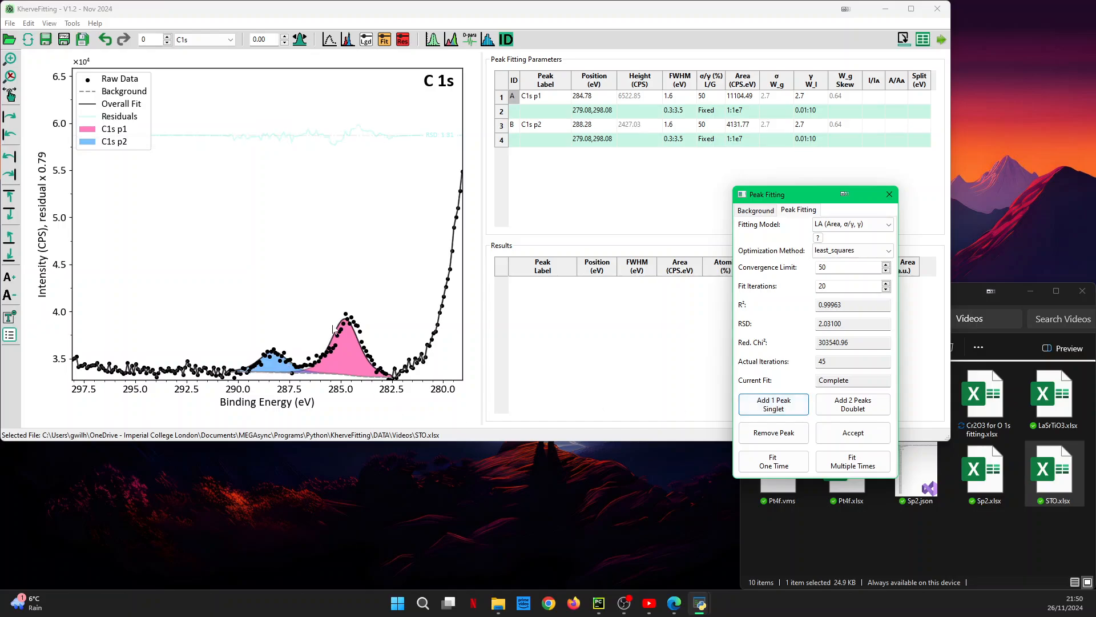
pyautogui.click(530, 102)
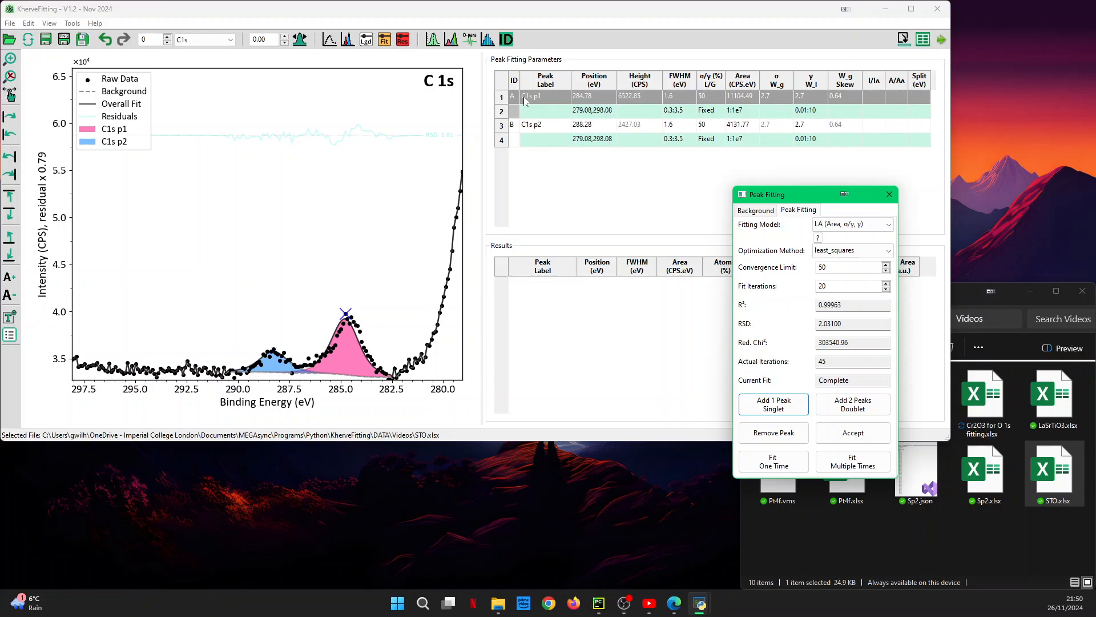
pyautogui.moveTo(345, 314); pyautogui.dragTo(347, 313)
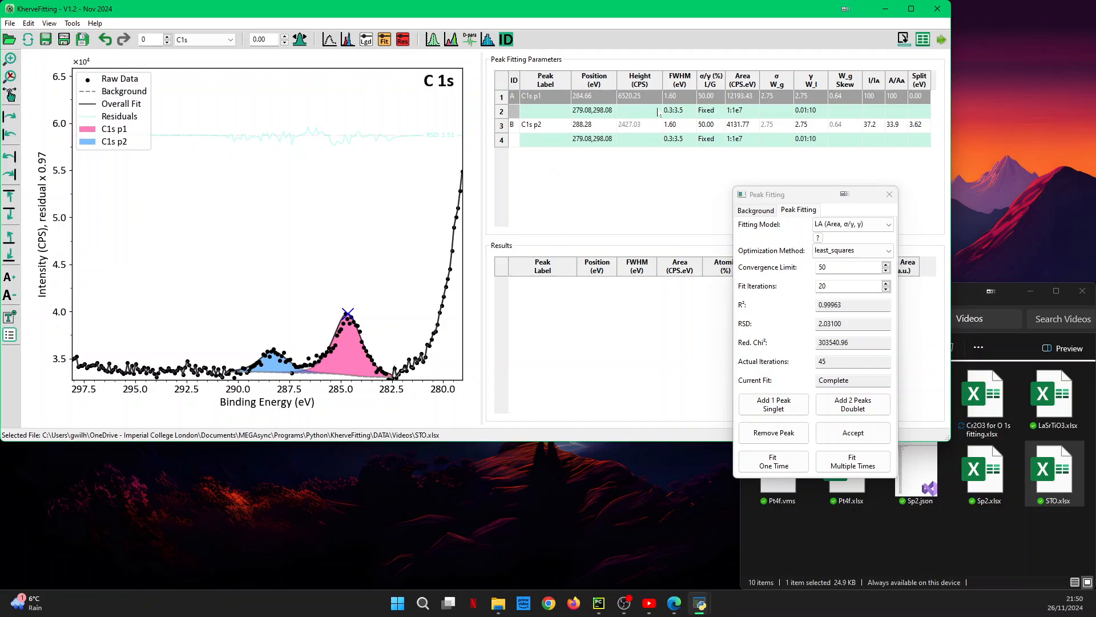
# Step: Constrain the second C 1s peak's FWHM and γ to A*1
pyautogui.click(675, 142)
pyautogui.write('A*')
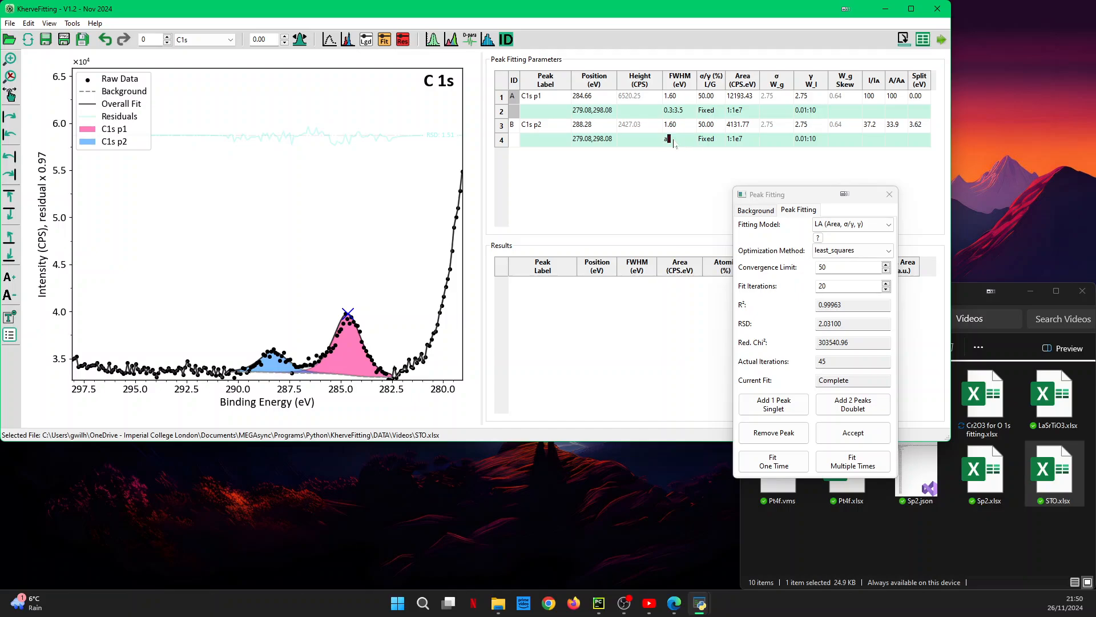
pyautogui.press('Tab')
pyautogui.press('Tab')
pyautogui.press('Tab')
pyautogui.press('Tab')
pyautogui.write('A*1')
# Step: Move the second C 1s peak to about 285.74 eV and add a third singlet peak
pyautogui.click(520, 129)
pyautogui.moveTo(274, 350); pyautogui.dragTo(325, 363)
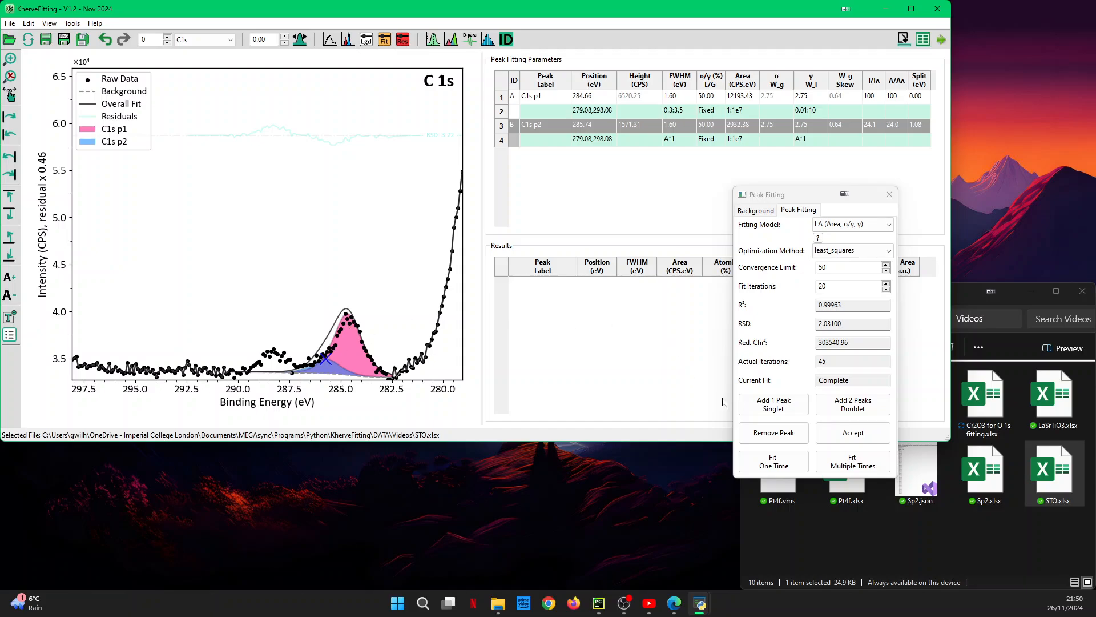
pyautogui.click(765, 404)
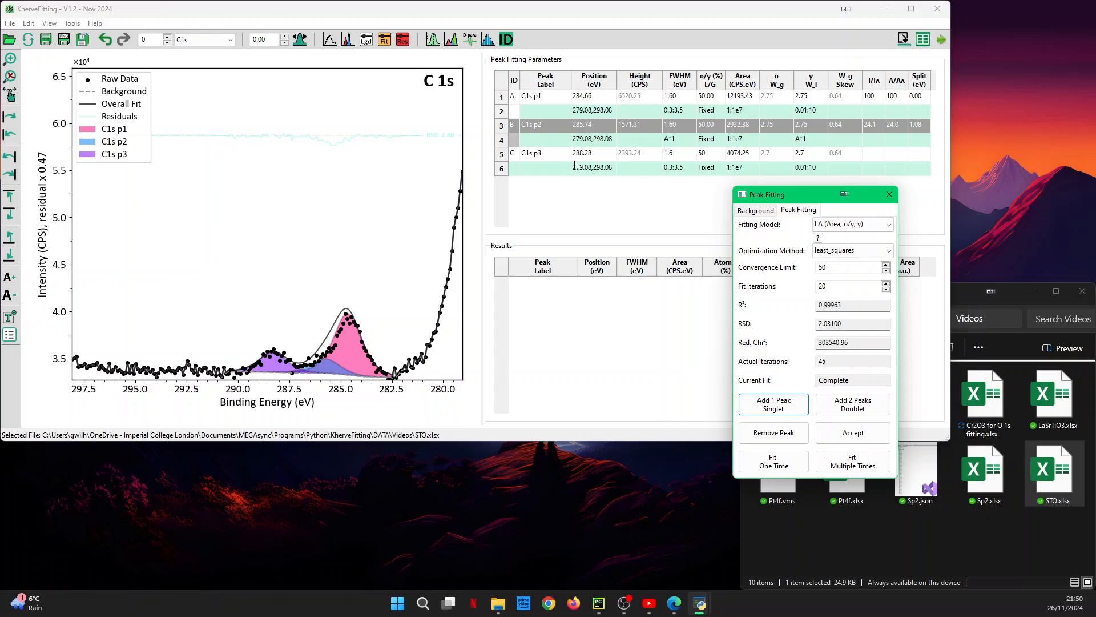
# Step: Constrain the third C 1s peak's FWHM and γ to A*1
pyautogui.click(682, 170)
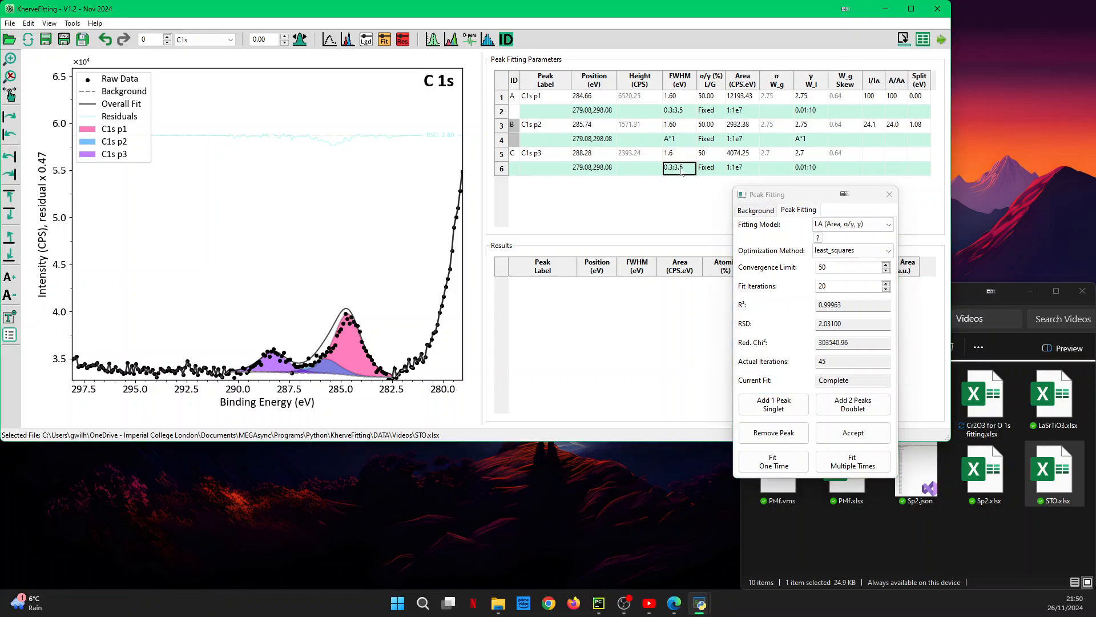
pyautogui.write('a')
pyautogui.write('*1')
pyautogui.press('Tab')
pyautogui.press('Tab')
pyautogui.press('Tab')
pyautogui.press('Tab')
pyautogui.write('A*1')
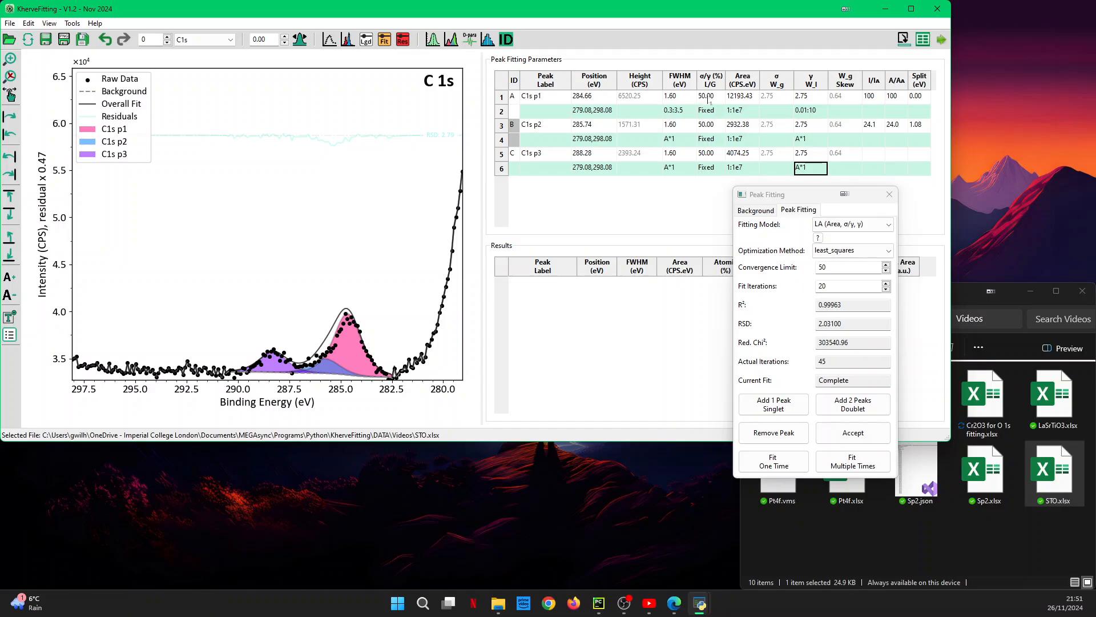
# Step: Constrain σ/γ of the second and third C 1s peaks to A*1 and fit the spectrum multiple times
pyautogui.click(710, 142)
pyautogui.write('A*1')
pyautogui.press('Return')
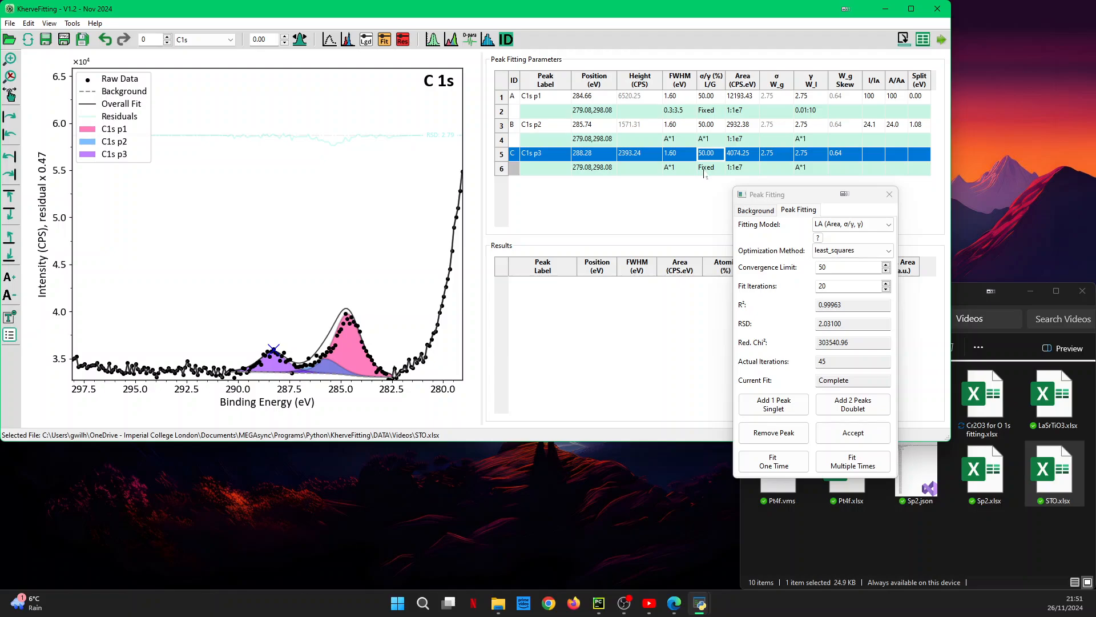
pyautogui.click(706, 169)
pyautogui.write('A*1')
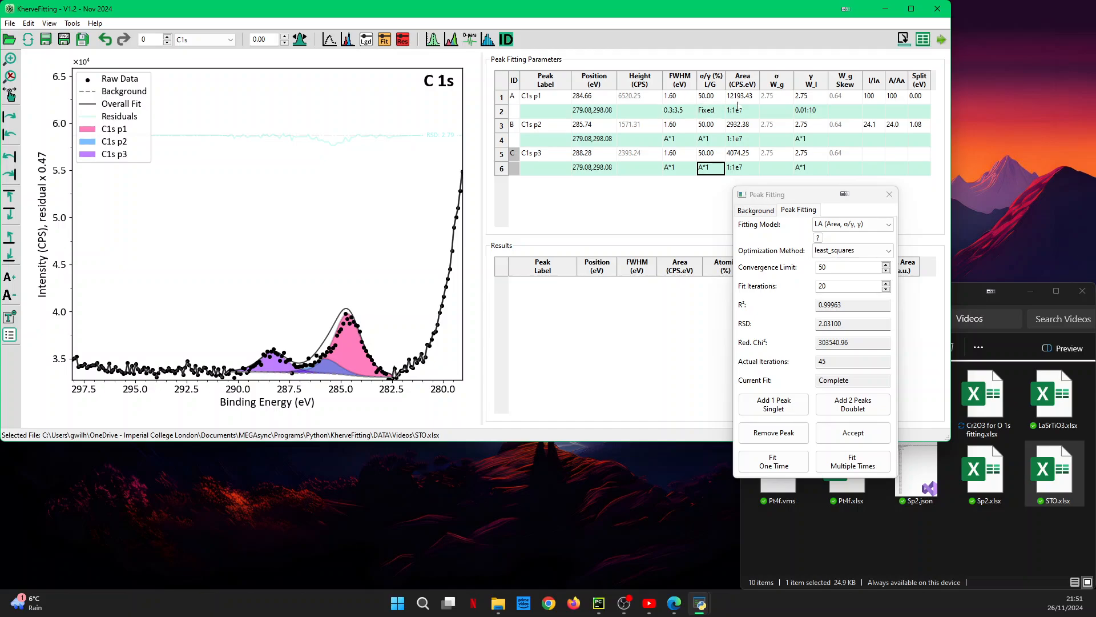
pyautogui.click(846, 466)
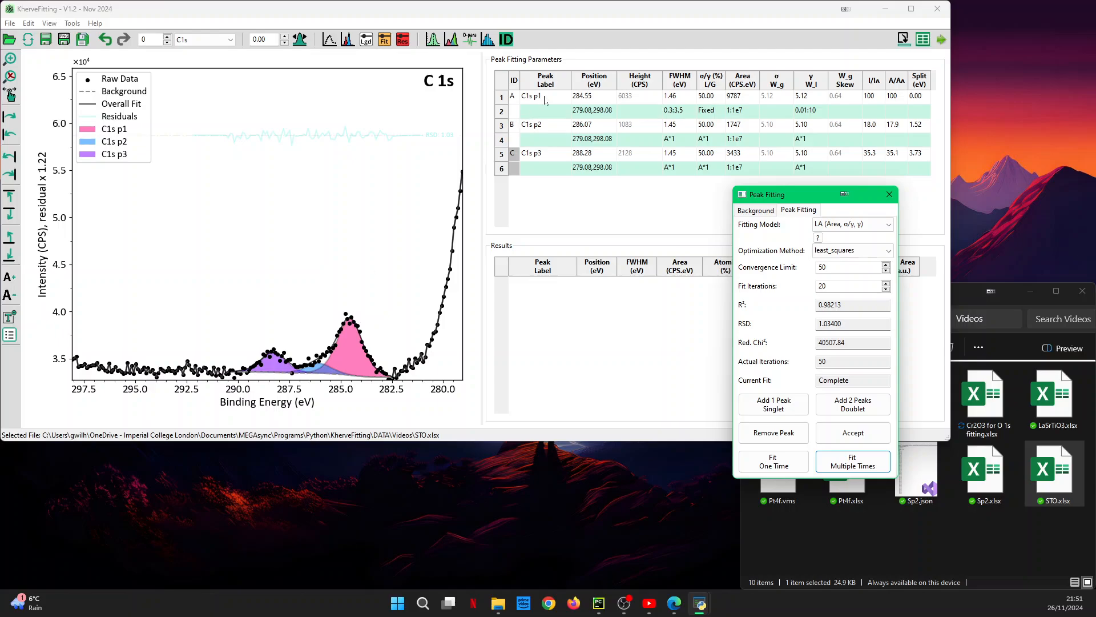
# Step: Rename the first C 1s peak's label as "C1s C-C"
pyautogui.click(545, 98)
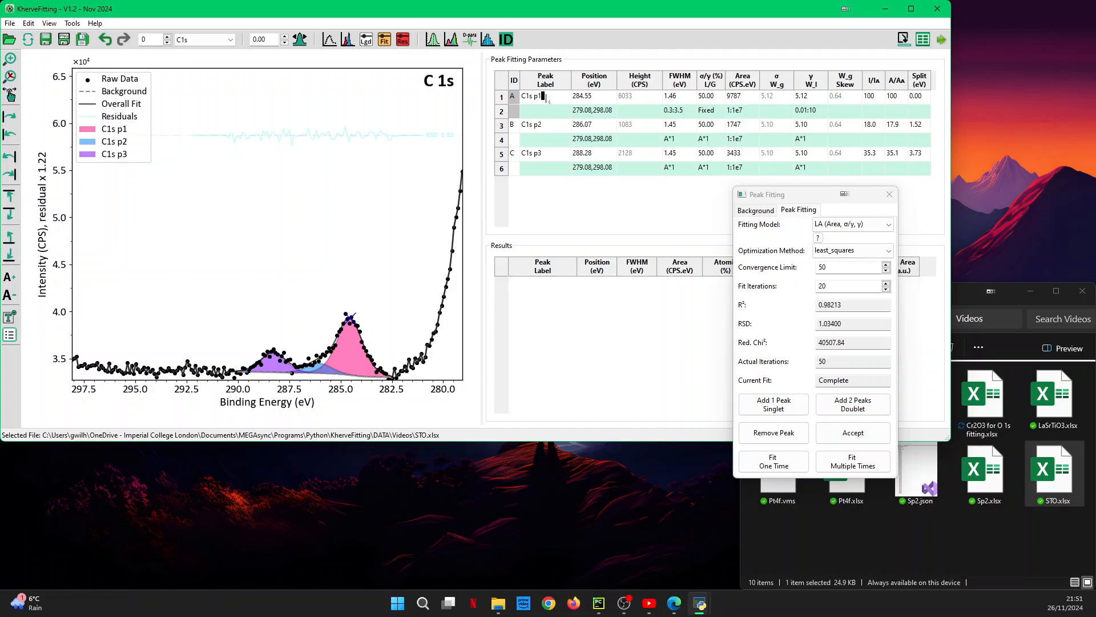
pyautogui.press('BackSpace')
pyautogui.press('BackSpace')
pyautogui.write('C-C')
pyautogui.press('Return')
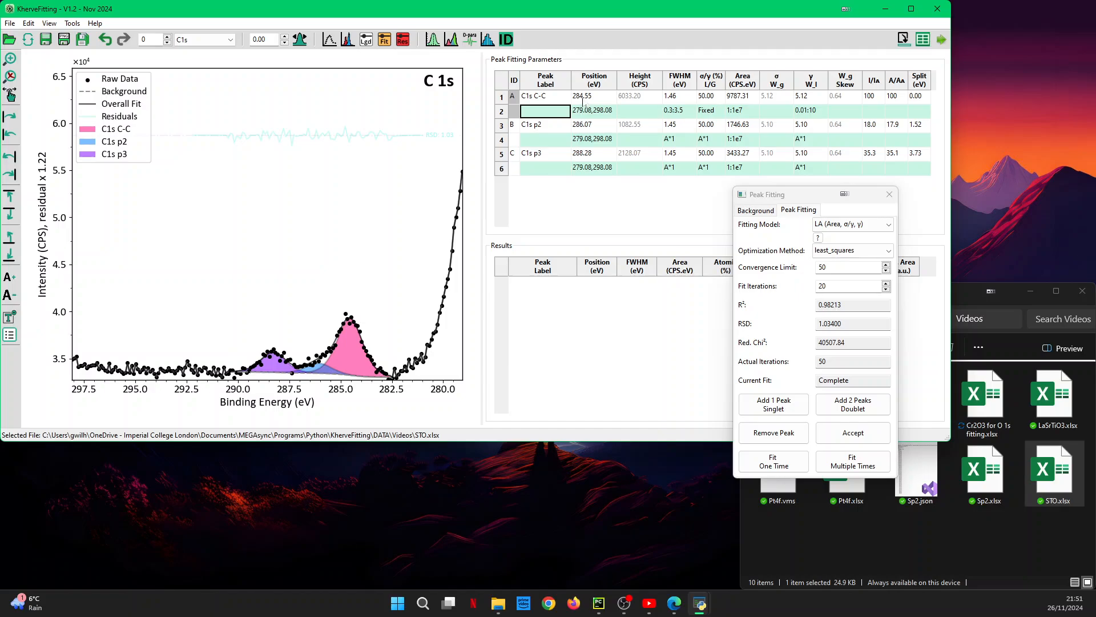
# Step: Rename the second C 1s peak's label as "C1s C-O"
pyautogui.doubleClick(557, 131)
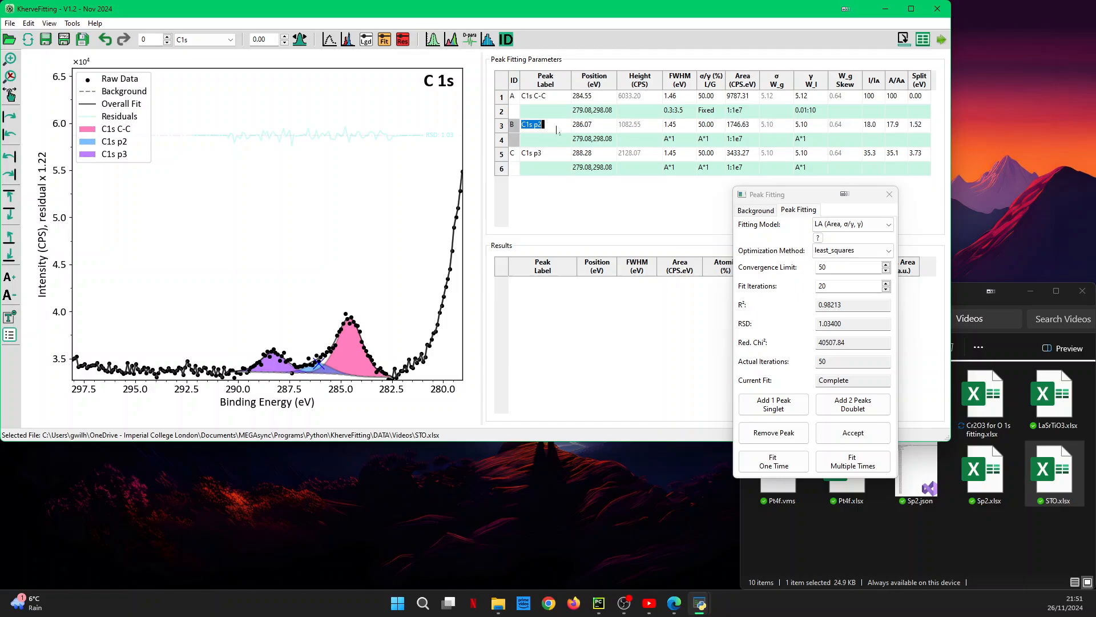
pyautogui.click(557, 130)
pyautogui.press('BackSpace')
pyautogui.write('C-O')
pyautogui.press('Return')
# Step: Rename the third C 1s peak's label as "C1s C=O"
pyautogui.click(550, 156)
pyautogui.press('Return')
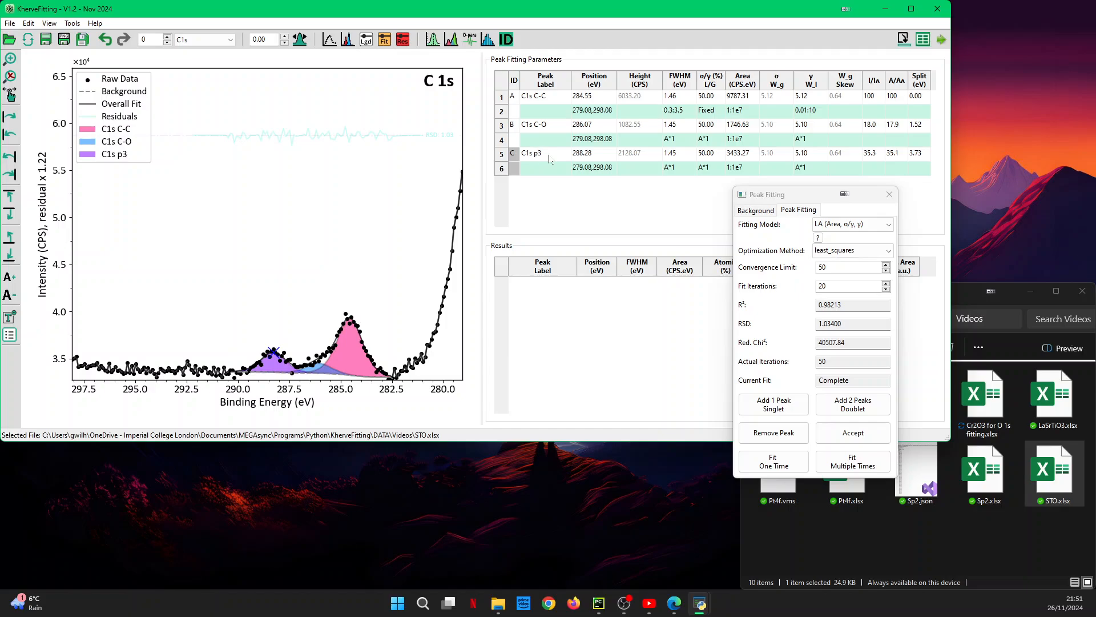
pyautogui.doubleClick(549, 159)
pyautogui.press('BackSpace')
pyautogui.press('BackSpace')
pyautogui.write('C=O')
pyautogui.press('Return')
# Step: Switch to the Ti 2p spectrum and create a Multi-Regions Smart background between about 466.8 and 452 eV
pyautogui.scroll(-1, 428, 208)
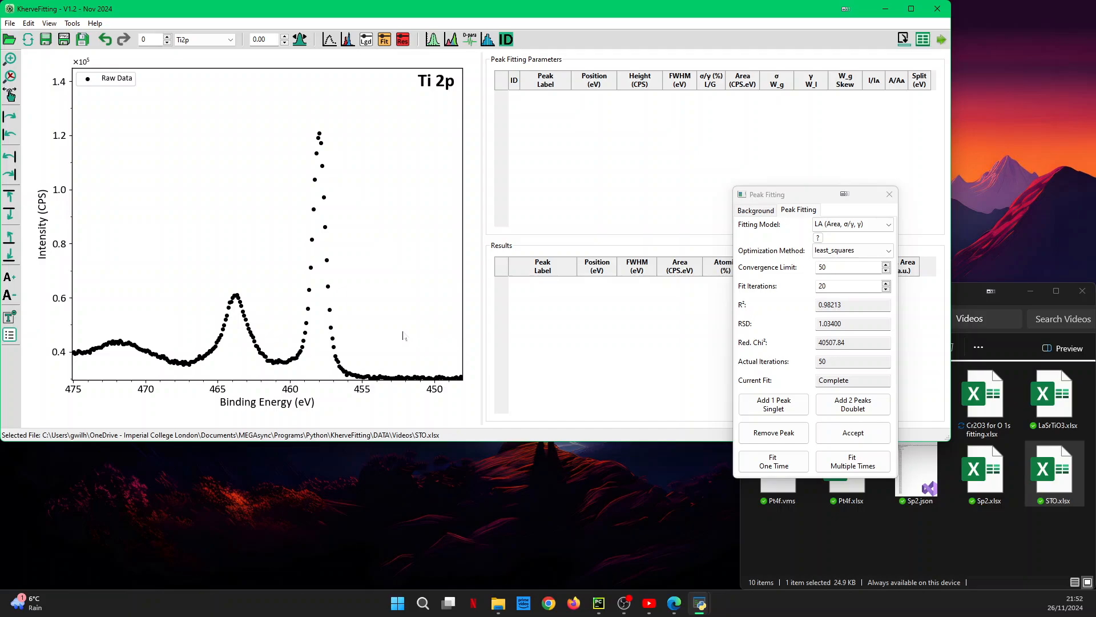
pyautogui.click(756, 211)
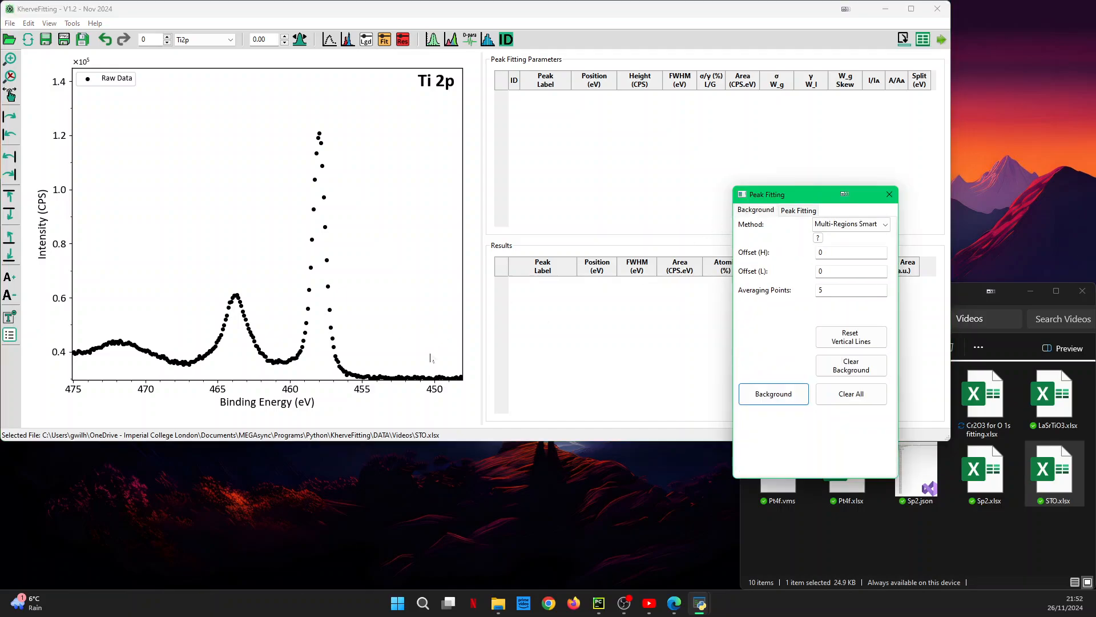
pyautogui.click(406, 345)
pyautogui.click(191, 330)
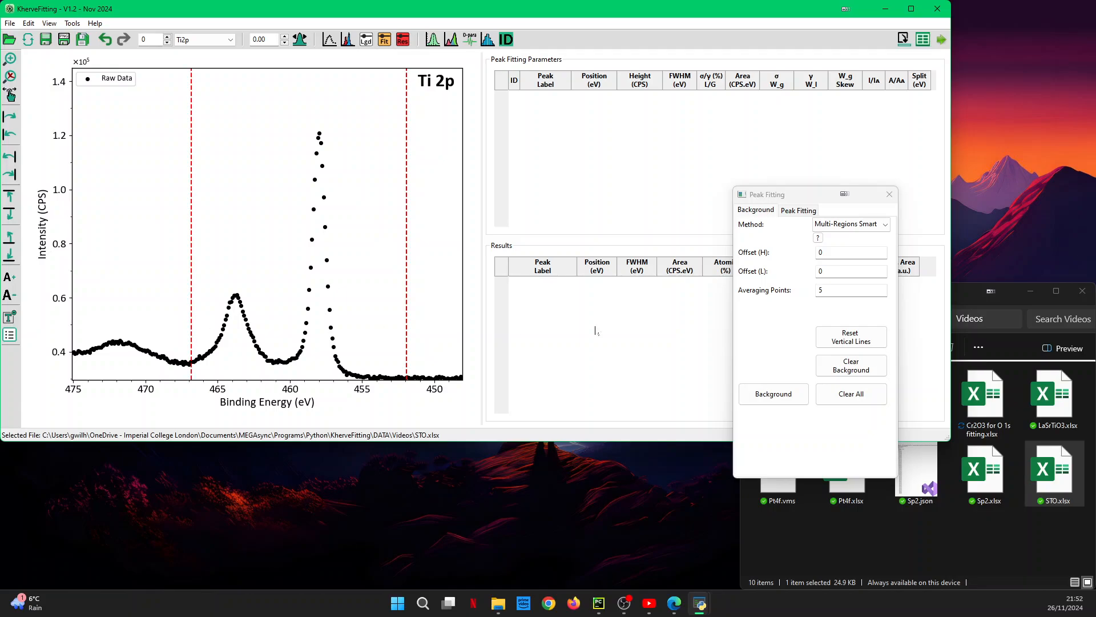
pyautogui.click(764, 394)
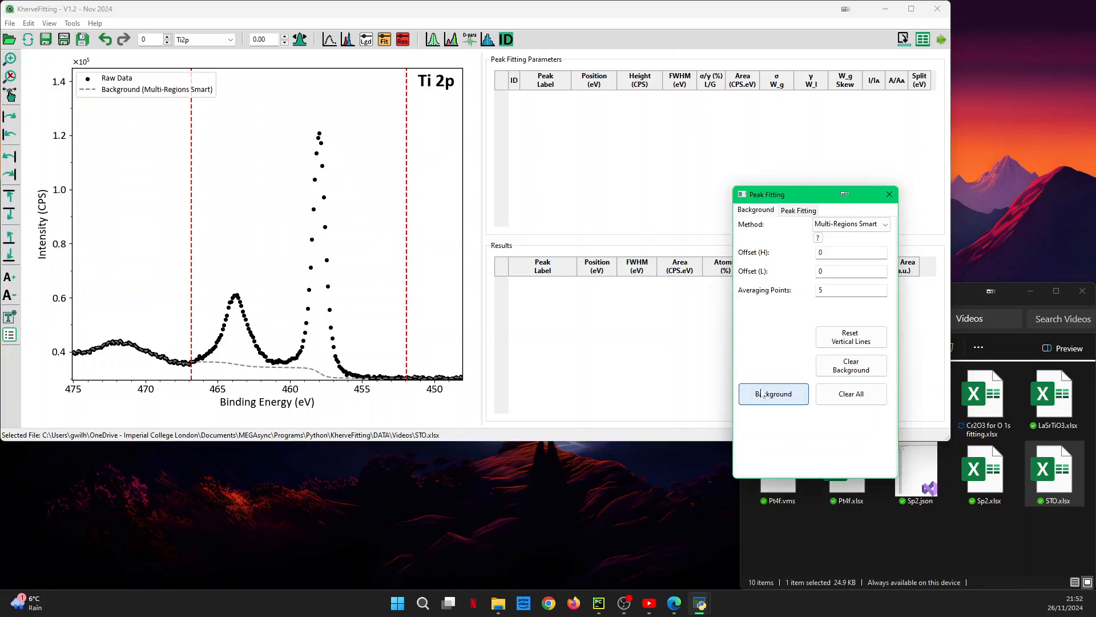
# Step: Clear the Ti 2p background and recreate it over a slightly wider range, from about 467.5 to 451.5 eV
pyautogui.click(851, 365)
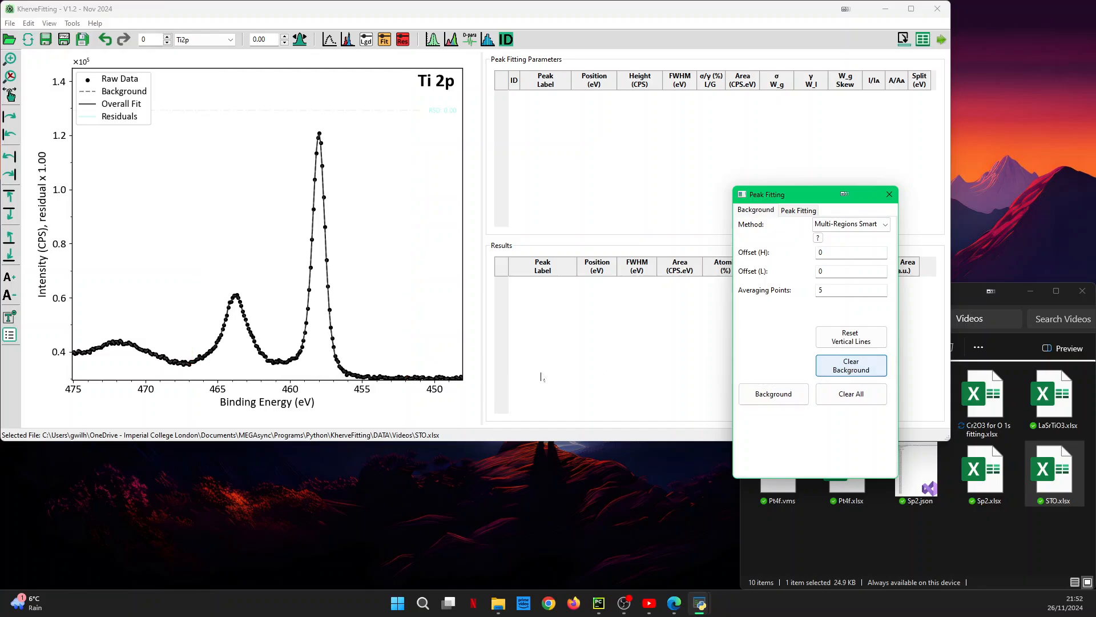
pyautogui.click(413, 363)
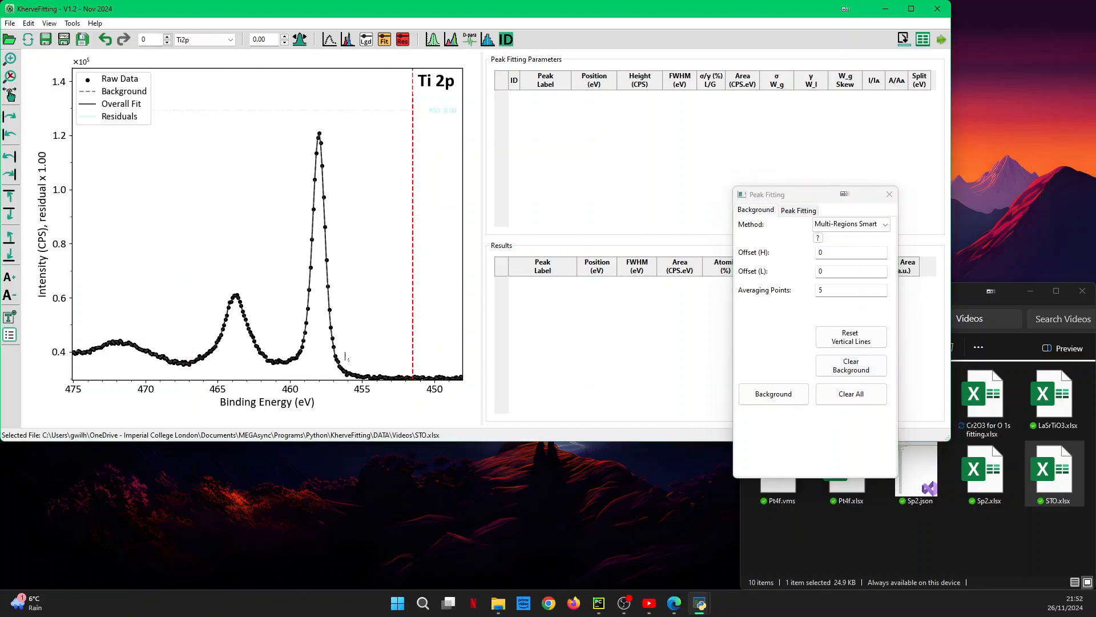
pyautogui.click(182, 347)
pyautogui.click(748, 389)
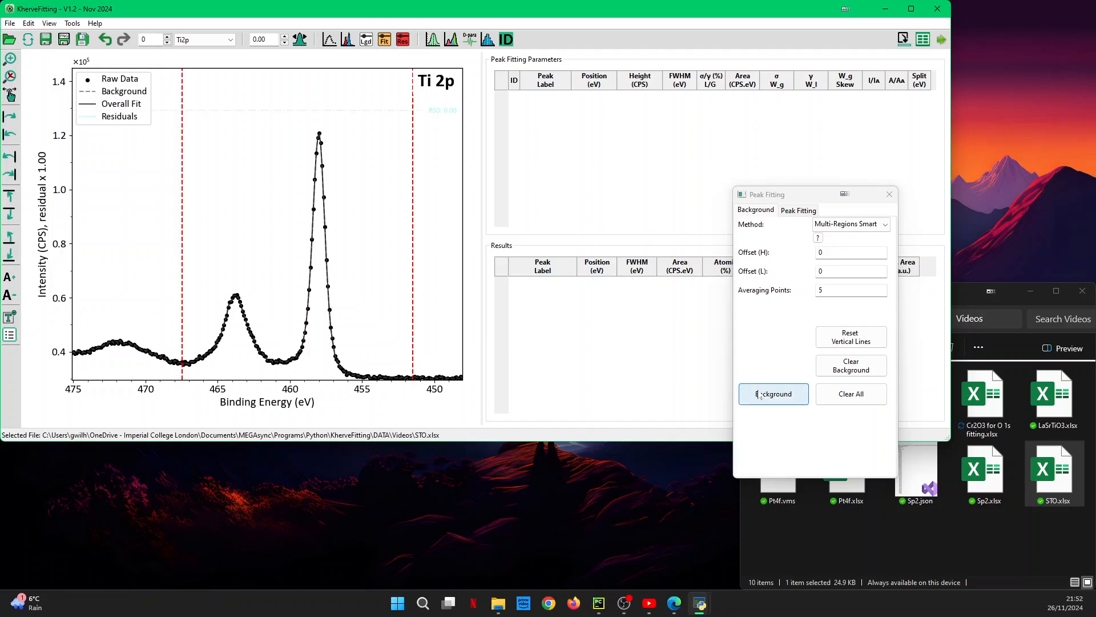
# Step: Try an LA doublet on Ti 2p with the second peak's FWHM constraint set to 0.3:3.5, and fit multiple times
pyautogui.click(787, 212)
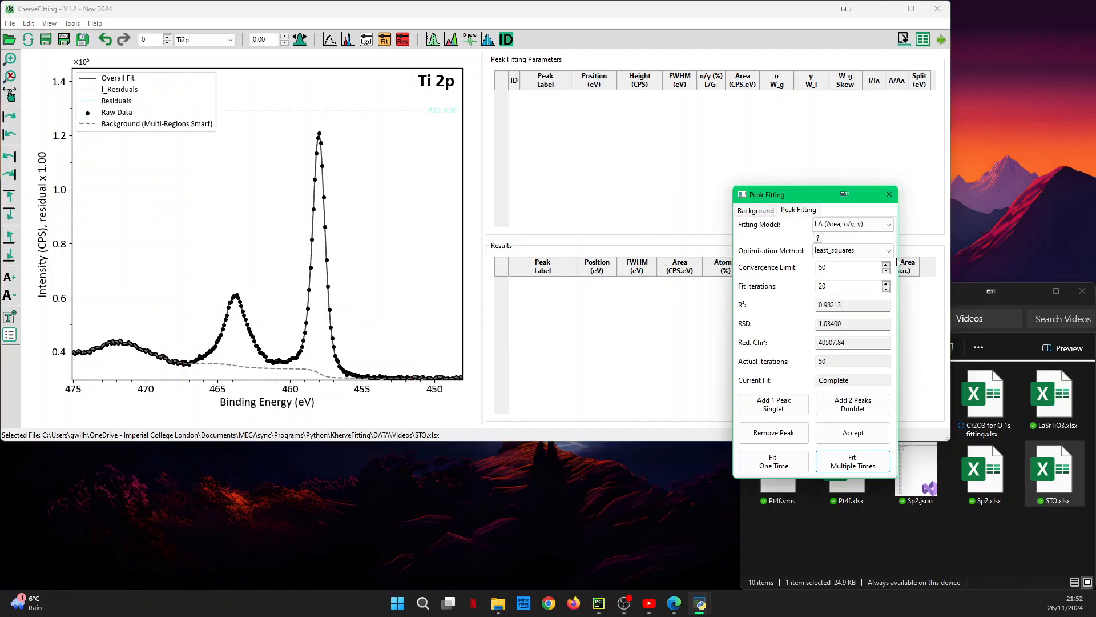
pyautogui.click(843, 408)
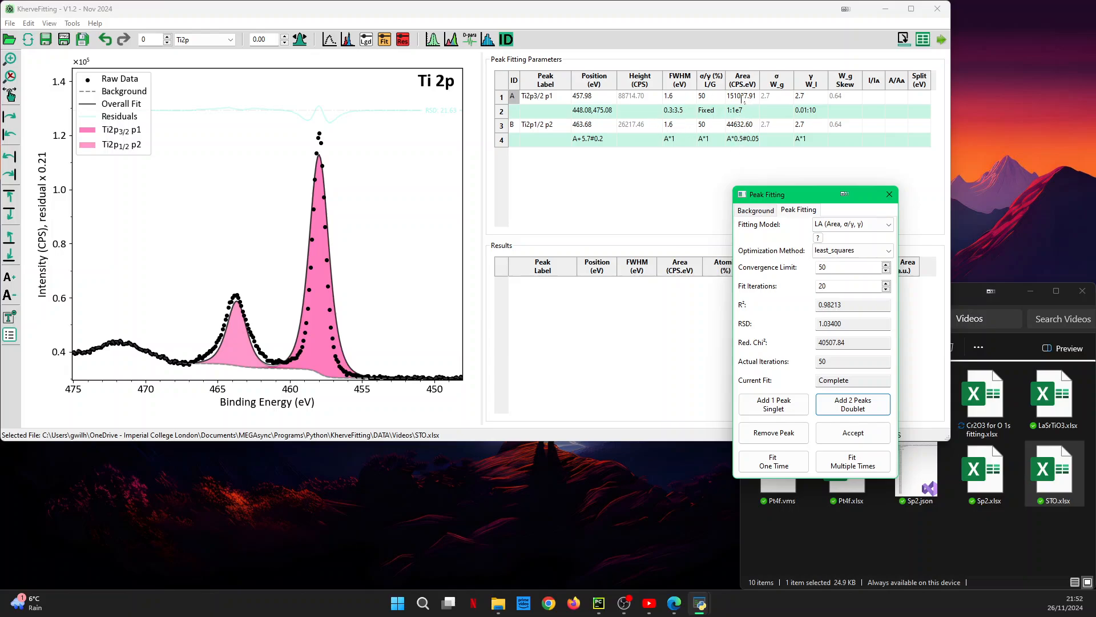
pyautogui.click(671, 144)
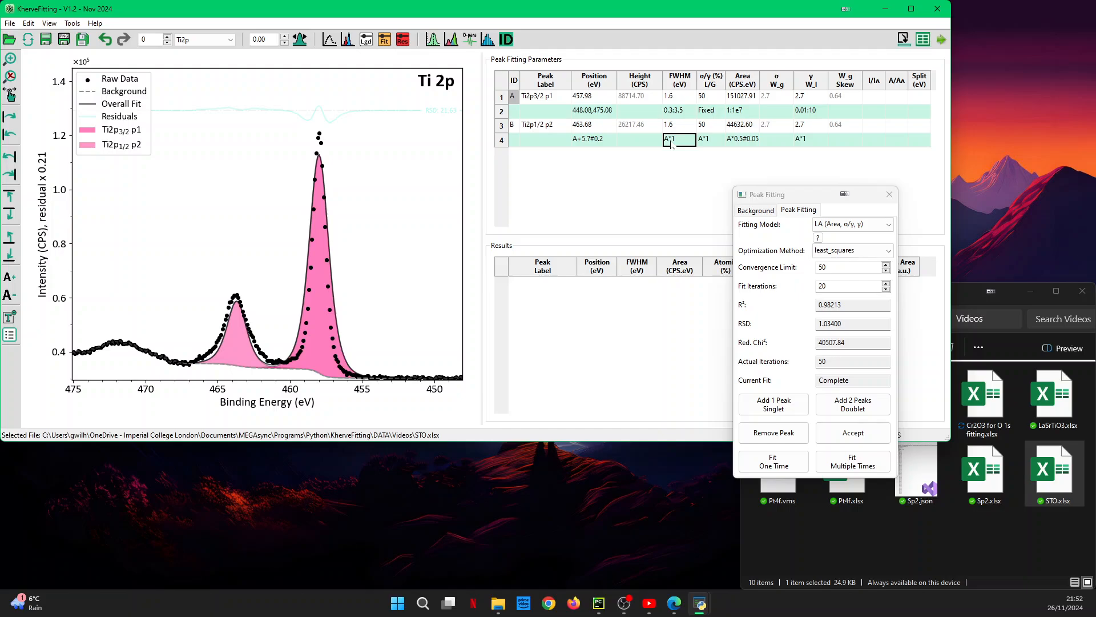
pyautogui.doubleClick(672, 144)
pyautogui.press('Return')
pyautogui.click(853, 461)
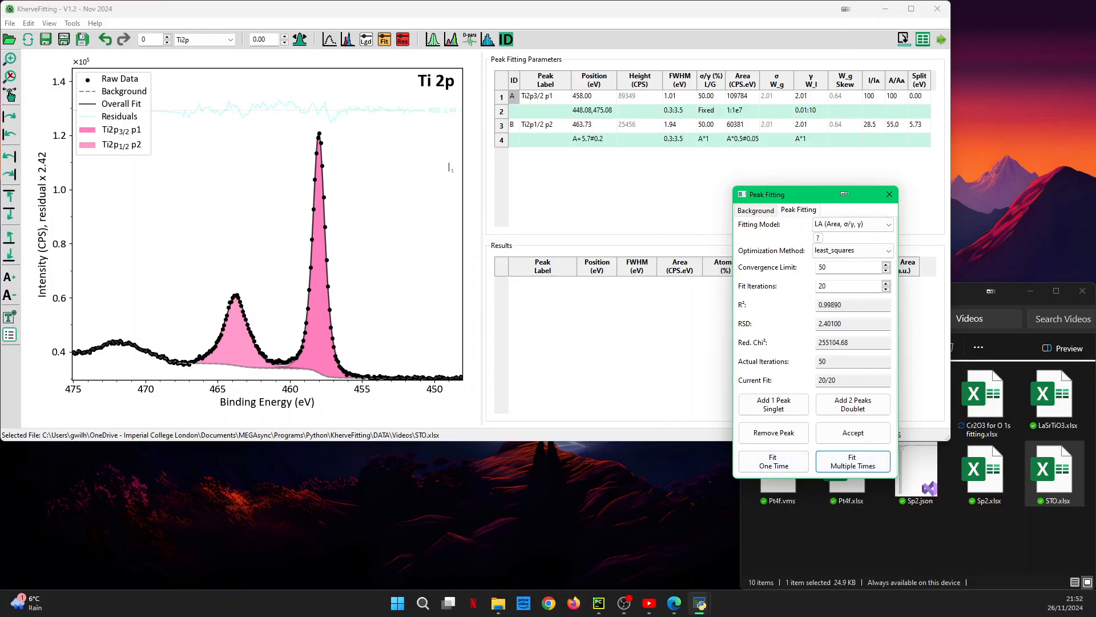
# Step: Examine how well the Ti 2p fit follows the data near the background between and beside the two peaks
pyautogui.click(454, 15)
pyautogui.hotkey('ctrl', 'Up')
pyautogui.hotkey('ctrl', 'Up')
pyautogui.hotkey('ctrl', 'Up')
pyautogui.hotkey('ctrl', 'Up')
pyautogui.hotkey('ctrl', 'Up')
pyautogui.hotkey('ctrl', 'Up')
pyautogui.hotkey('ctrl', 'Up')
pyautogui.hotkey('ctrl', 'Up')
pyautogui.hotkey('ctrl', 'Up')
pyautogui.hotkey('ctrl', 'Up')
pyautogui.hotkey('ctrl', 'Up')
pyautogui.hotkey('ctrl', 'Up')
pyautogui.hotkey('ctrl', 'Up')
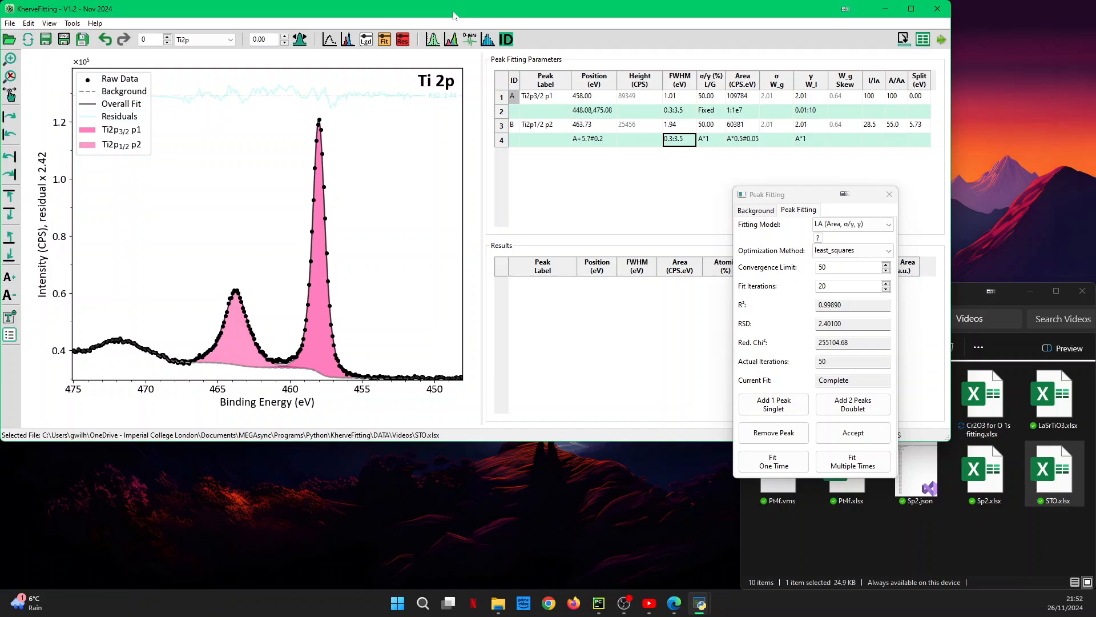
pyautogui.hotkey('ctrl', 'Up')
pyautogui.hotkey('ctrl', 'Up')
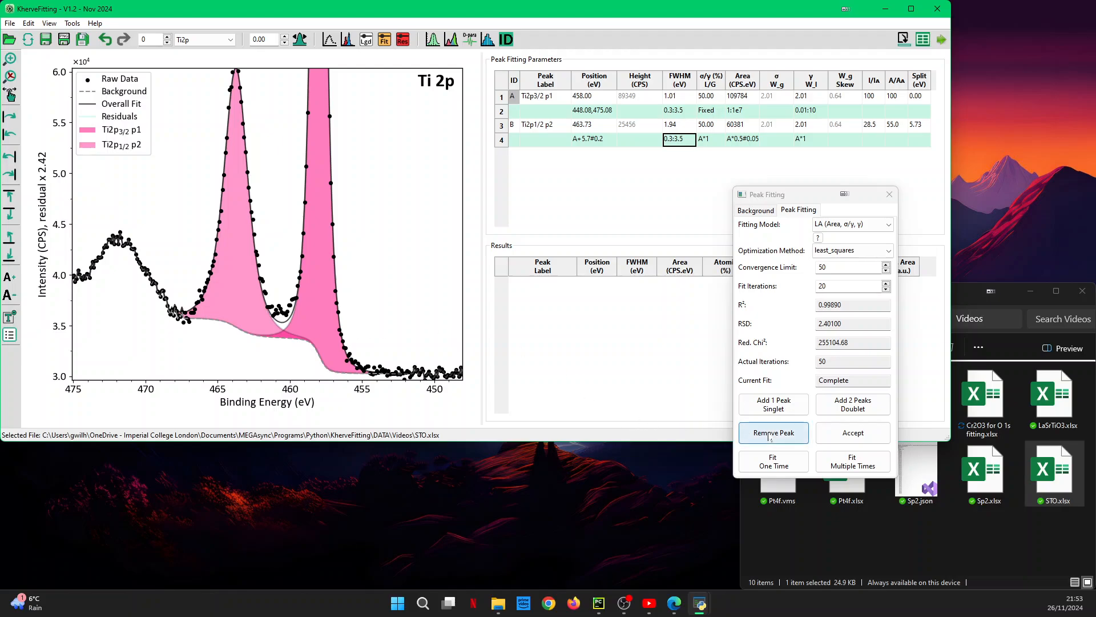
# Step: Remove the Ti 2p doublet and add a new one with the Voigt (Area, L/G, σ) fitting model
pyautogui.click(765, 432)
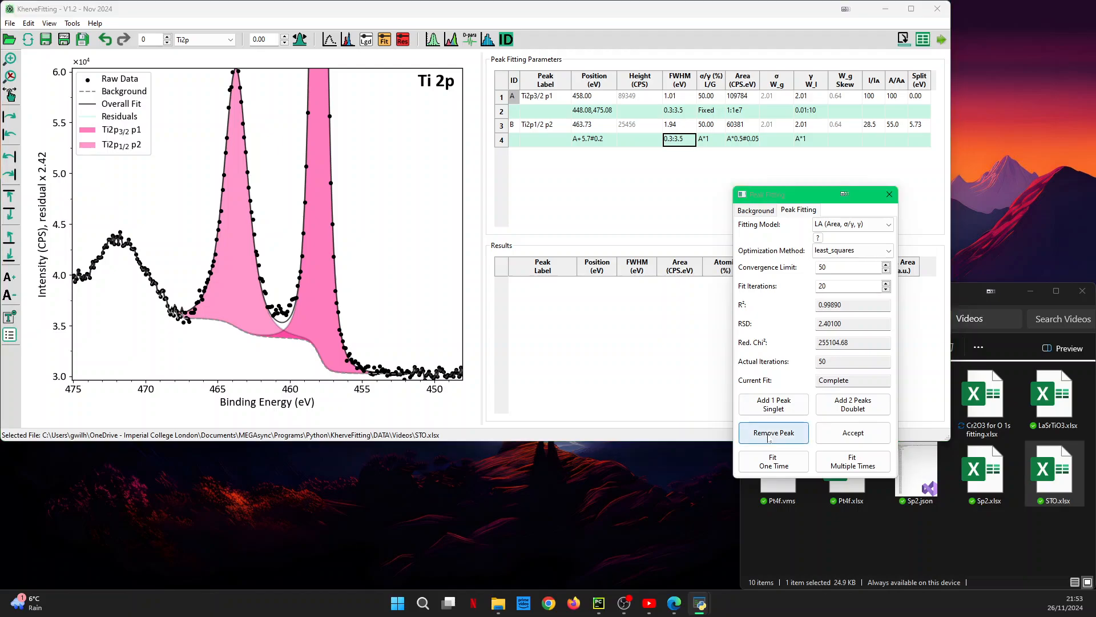
pyautogui.click(765, 431)
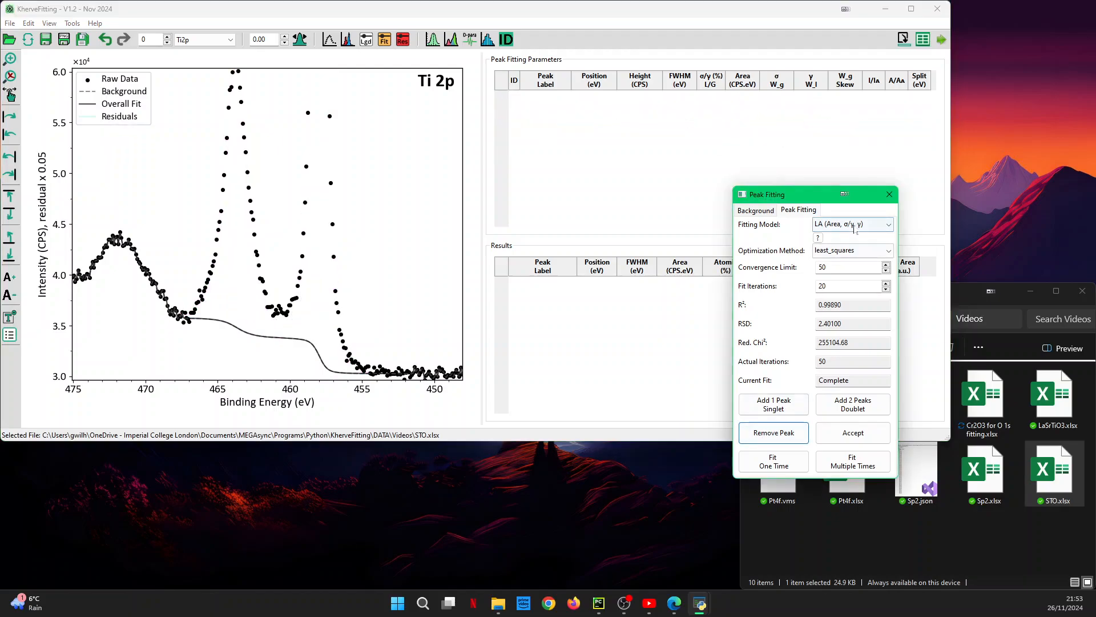
pyautogui.click(857, 223)
pyautogui.click(854, 272)
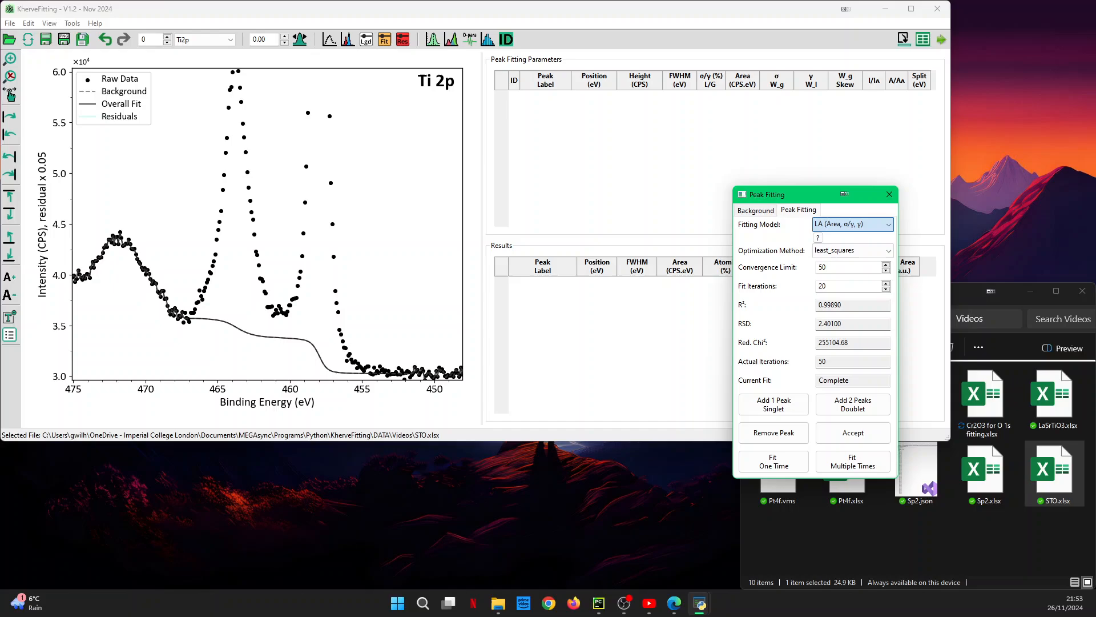
pyautogui.click(853, 403)
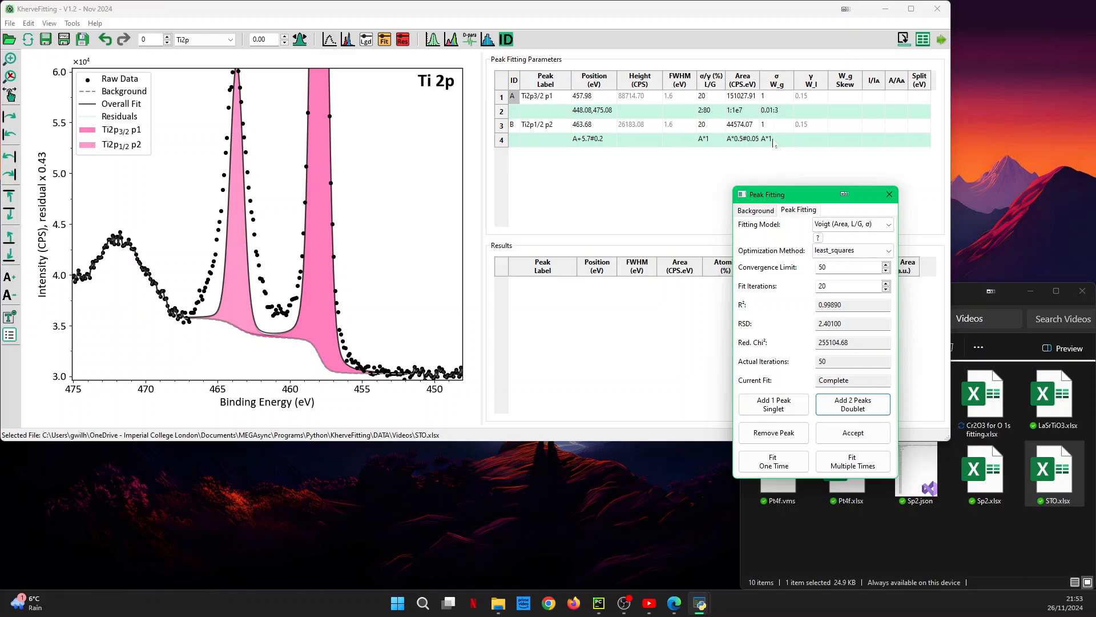
# Step: Set the σ constraint of the Ti 2p1/2 peak to 0.01:3 and fit the spectrum multiple times
pyautogui.click(773, 144)
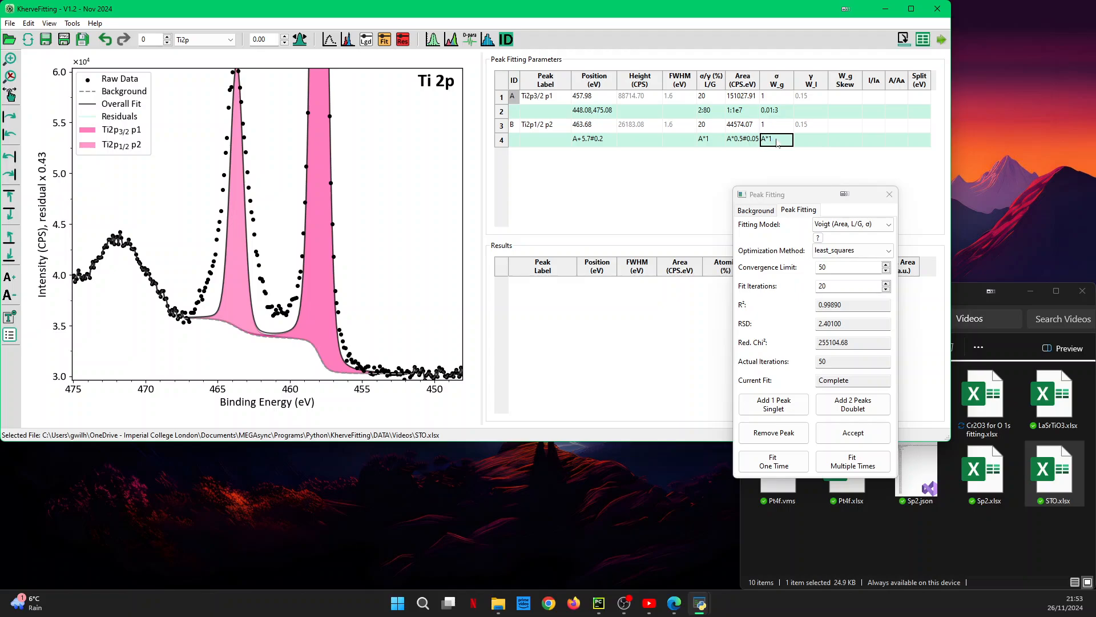
pyautogui.write('a')
pyautogui.press('BackSpace')
pyautogui.press('Return')
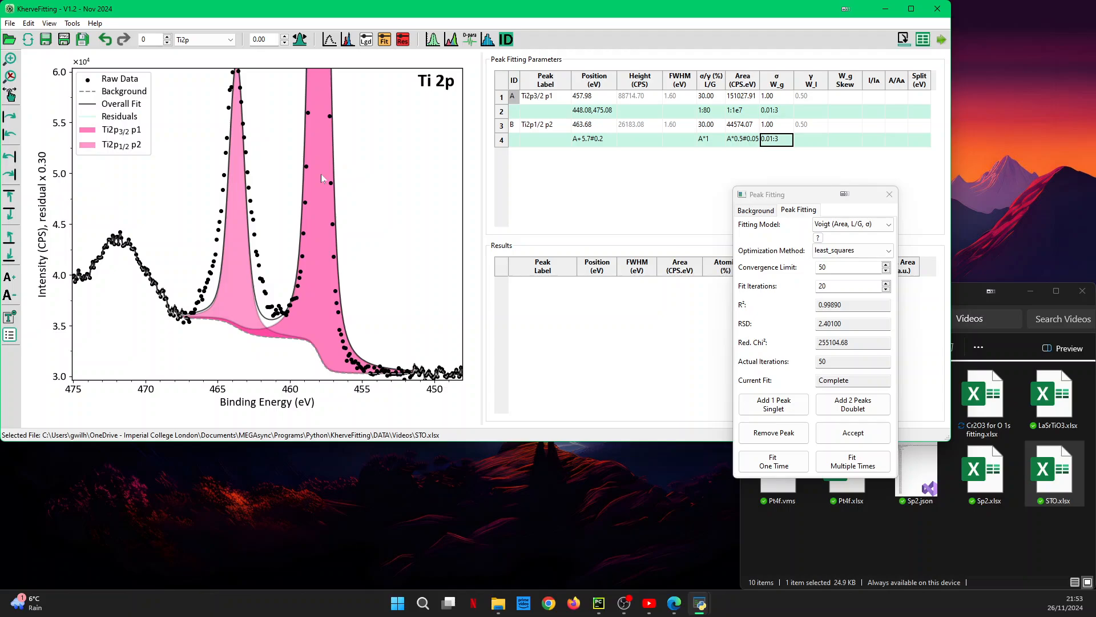
pyautogui.click(714, 141)
pyautogui.click(872, 463)
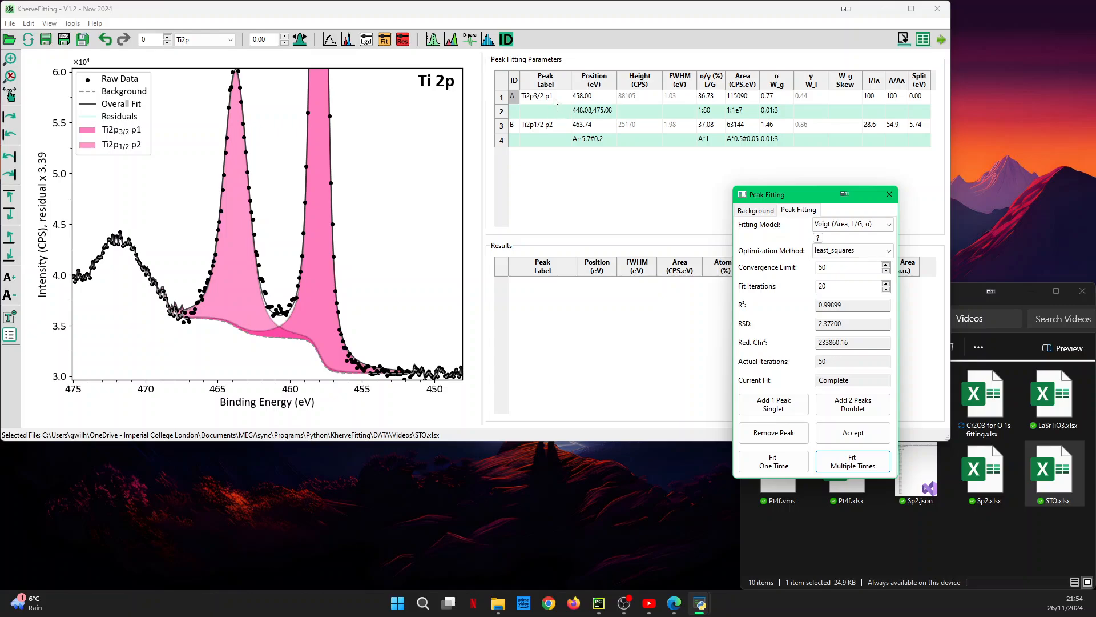
# Step: Rename the first Ti 2p peak's label as "Ti2p3/2 Ti-Lat"
pyautogui.doubleClick(554, 101)
pyautogui.press('BackSpace')
pyautogui.press('BackSpace')
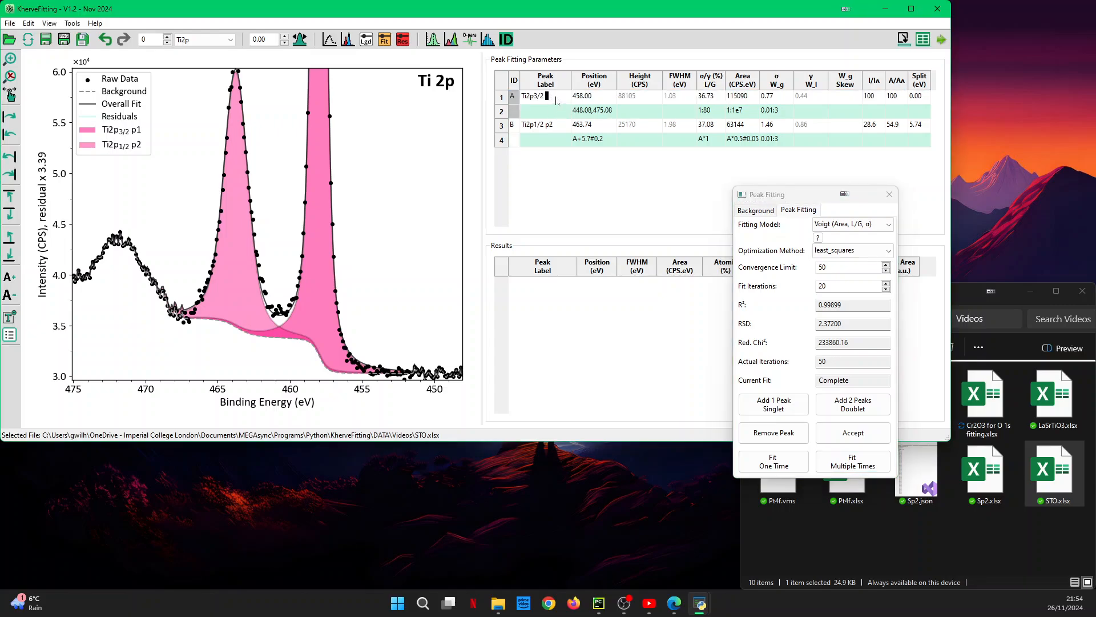
pyautogui.write('Ti')
pyautogui.click(10, 77)
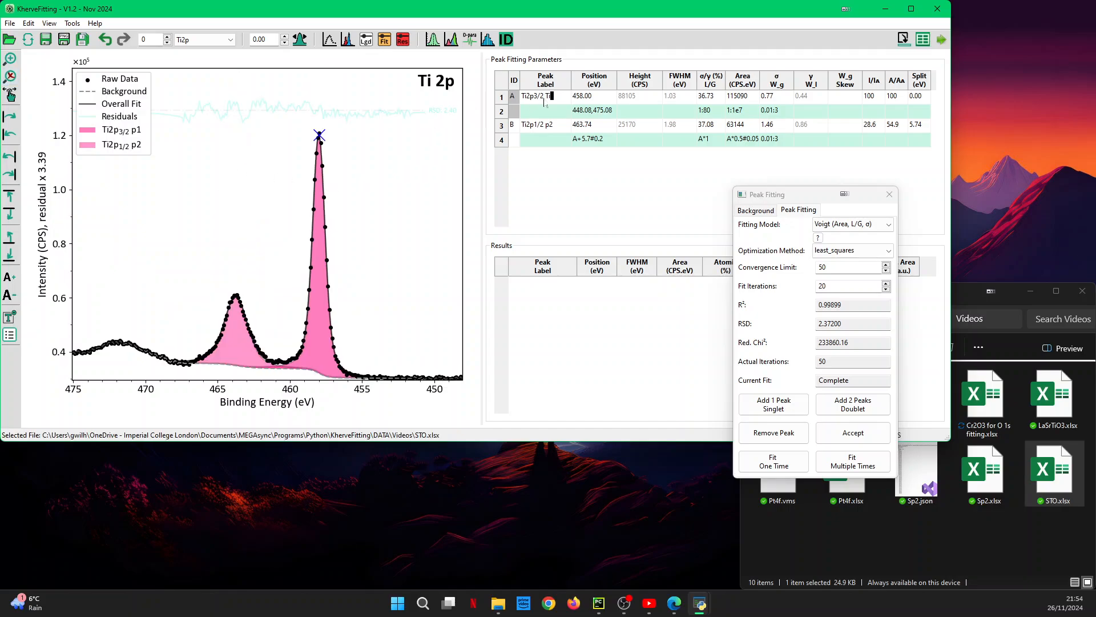
pyautogui.write('-Lat')
pyautogui.press('Return')
# Step: Rename the second Ti 2p peak's label as "Ti2p1/2_Ti_Lat"
pyautogui.doubleClick(560, 129)
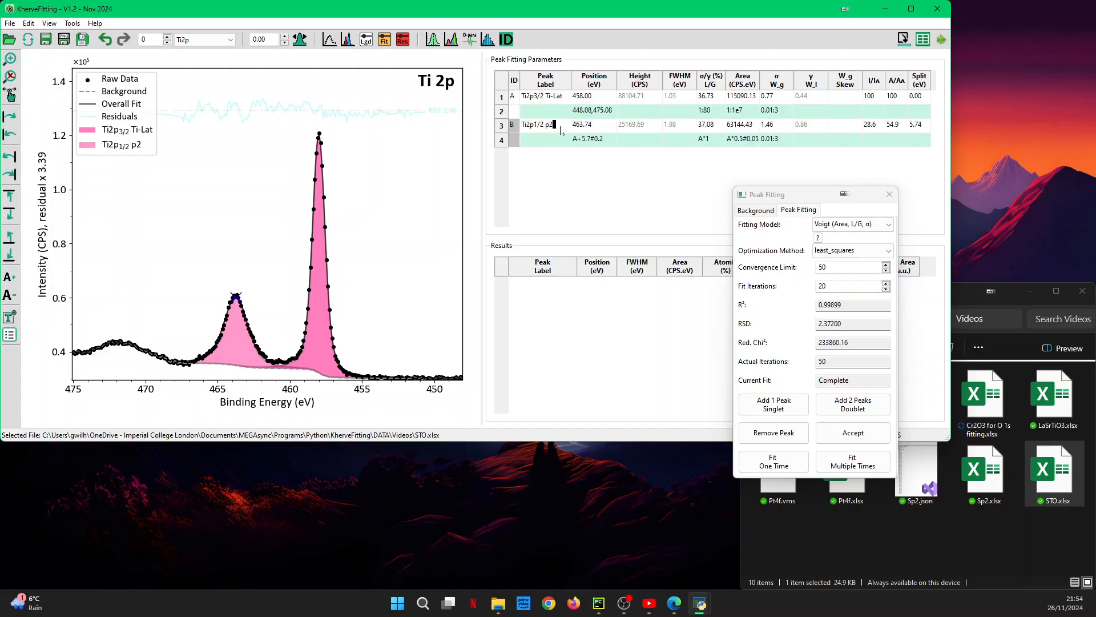
pyautogui.press('BackSpace')
pyautogui.press('BackSpace')
pyautogui.write('Ti_Lat')
pyautogui.press('Return')
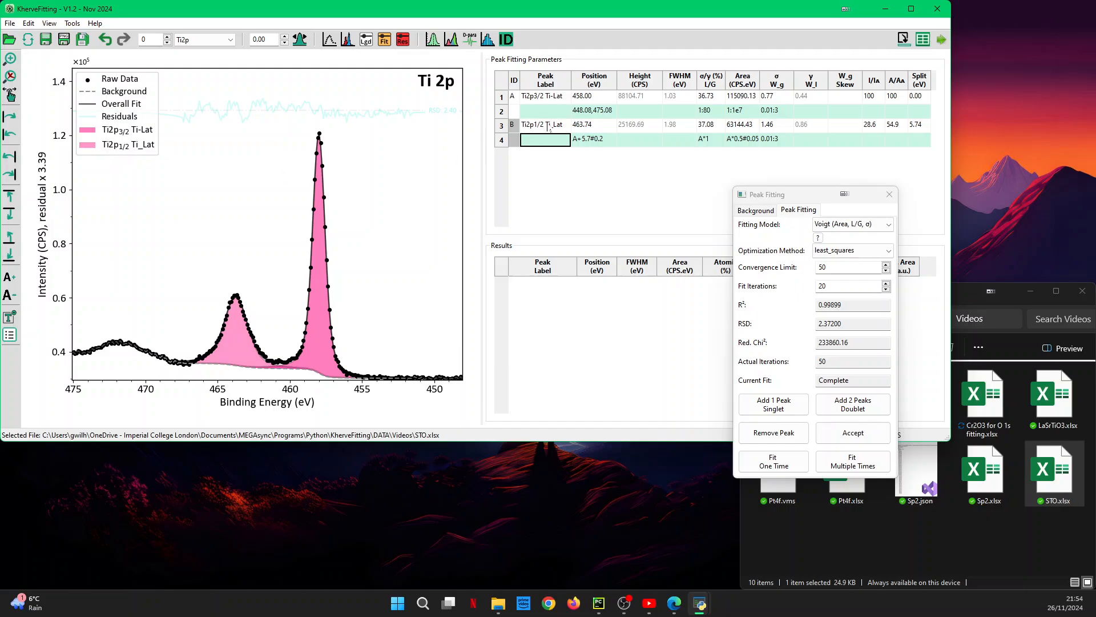
pyautogui.doubleClick(549, 127)
pyautogui.click(550, 127)
pyautogui.press('BackSpace')
pyautogui.write('_')
pyautogui.press('Return')
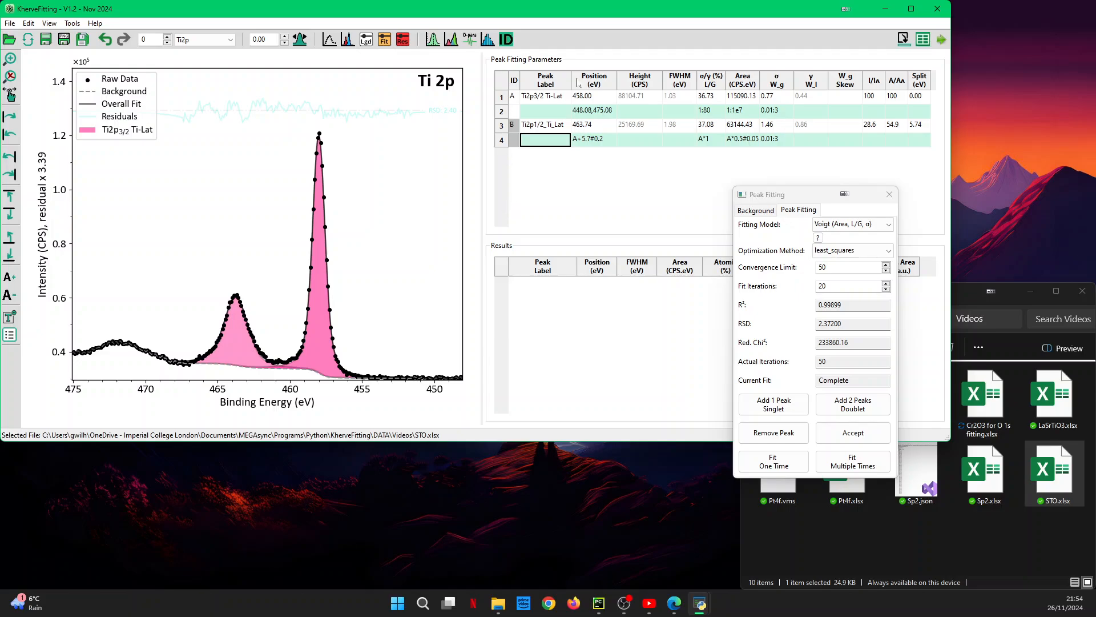
# Step: Review the fits and peak labels of the Sr 3d, C 1s and O 1s spectra
pyautogui.click(458, 206)
pyautogui.scroll(1, 460, 210)
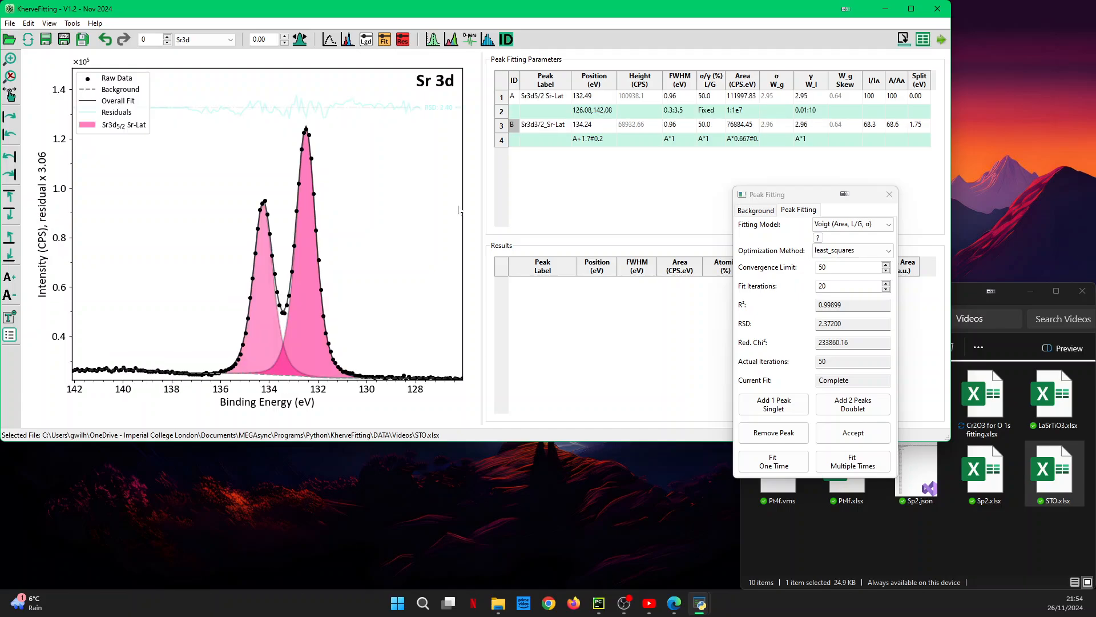
pyautogui.scroll(2, 459, 210)
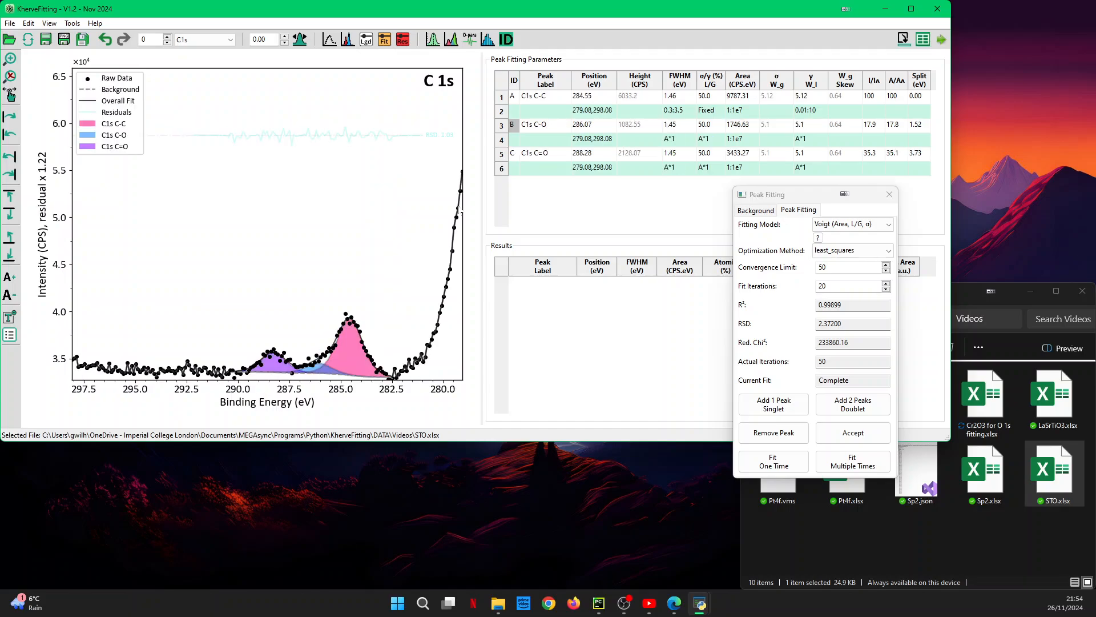
pyautogui.scroll(-1, 459, 210)
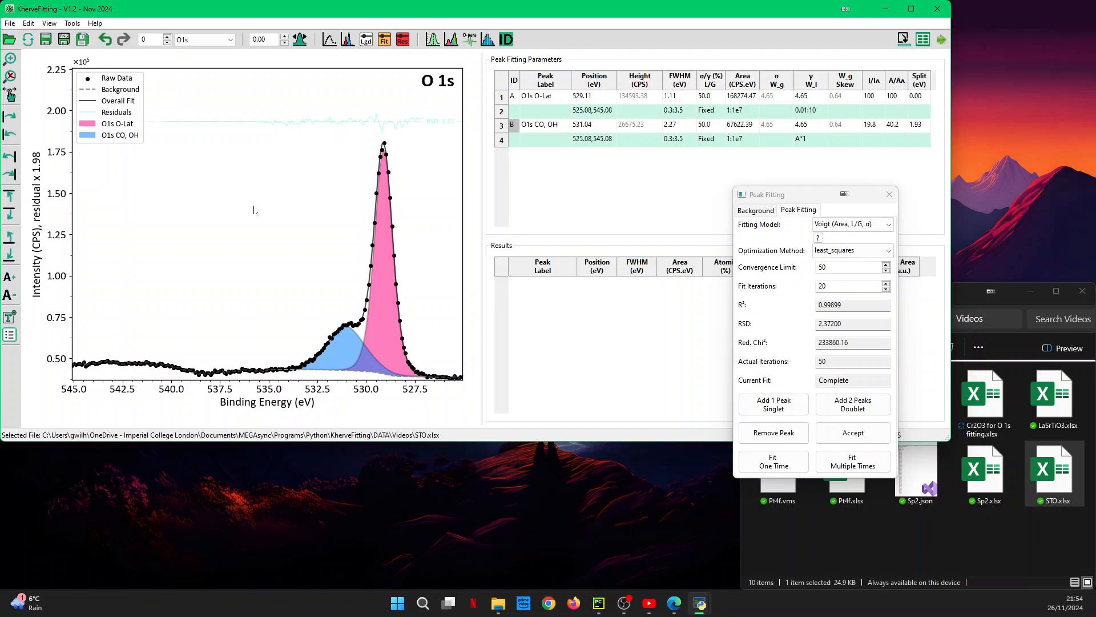
pyautogui.press('Down')
pyautogui.press('Down')
pyautogui.press('Down')
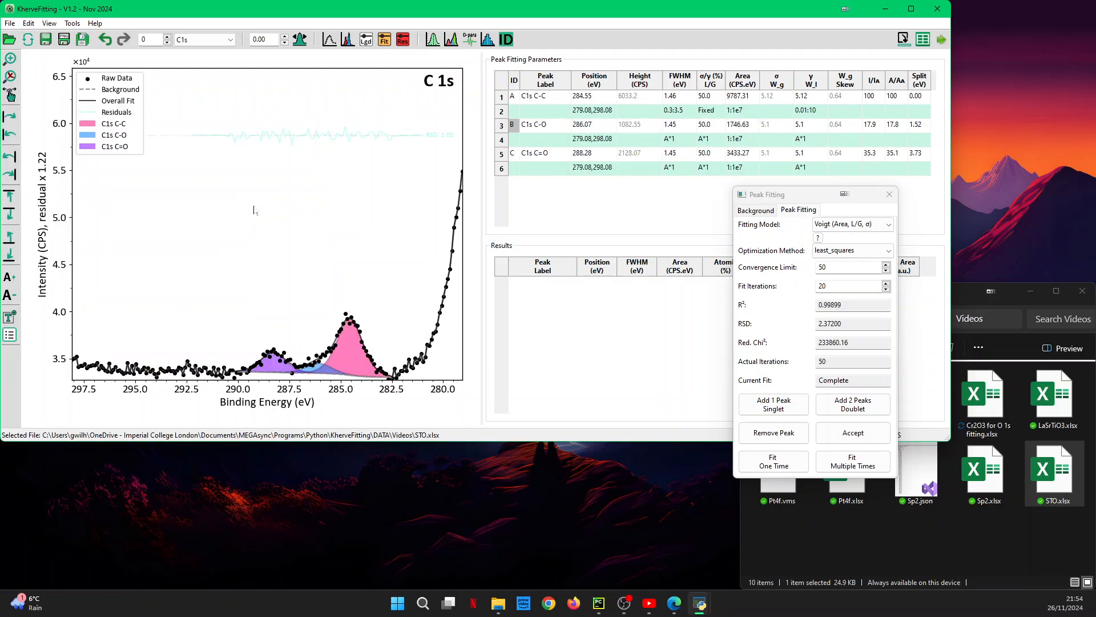
pyautogui.press('Up')
pyautogui.press('Up')
pyautogui.press('Up')
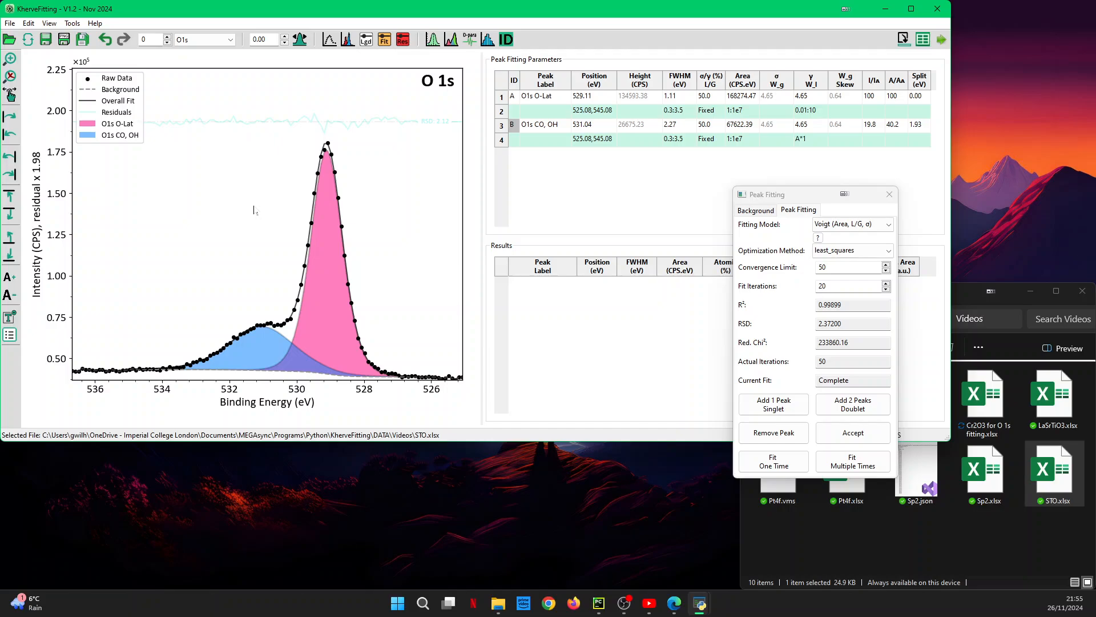
# Step: Reset the O 1s plot range, then narrow its binding energy axis to about 537–525 eV
pyautogui.click(10, 76)
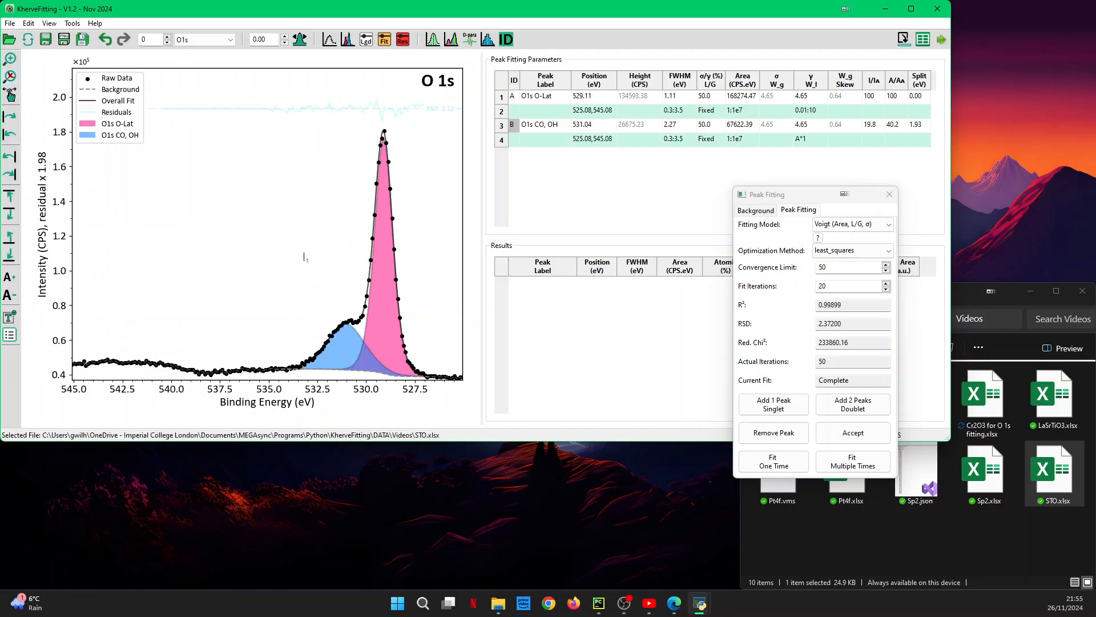
pyautogui.hotkey('shift', 'Left')
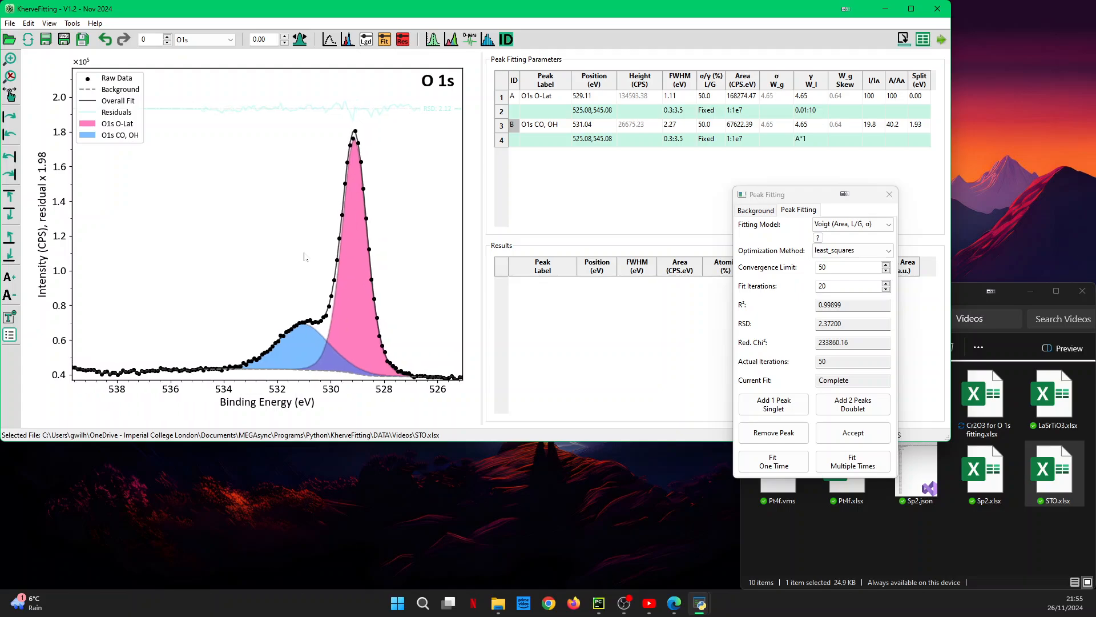
pyautogui.hotkey('shift', 'Left')
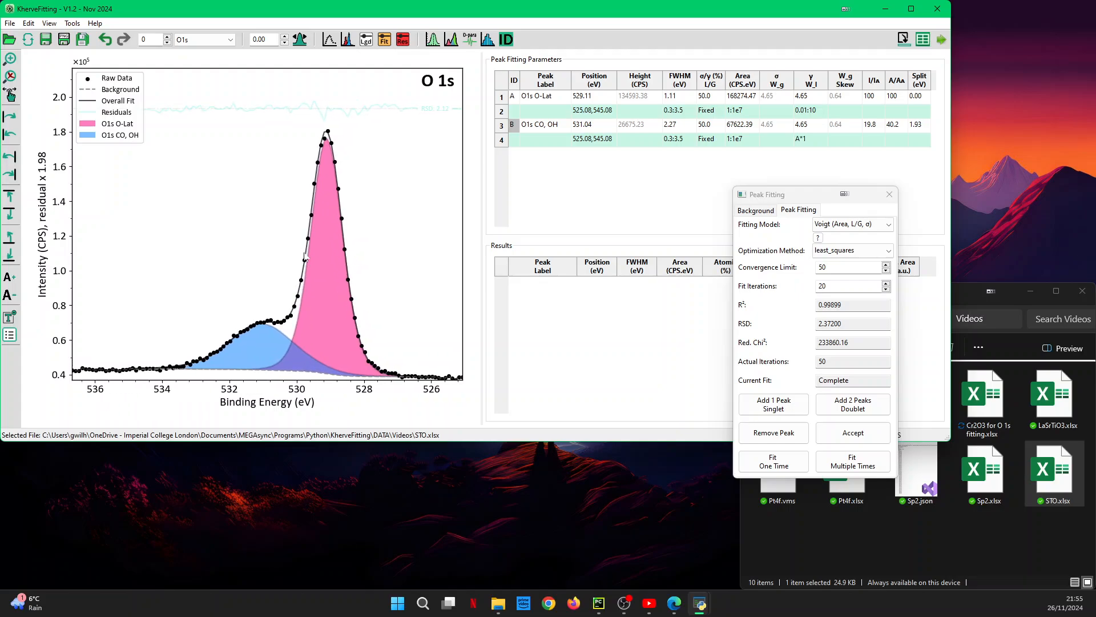
# Step: Switch to the Sr 3d spectrum and narrow its binding energy axis to about 138.4–128.4 eV
pyautogui.scroll(-1, 304, 253)
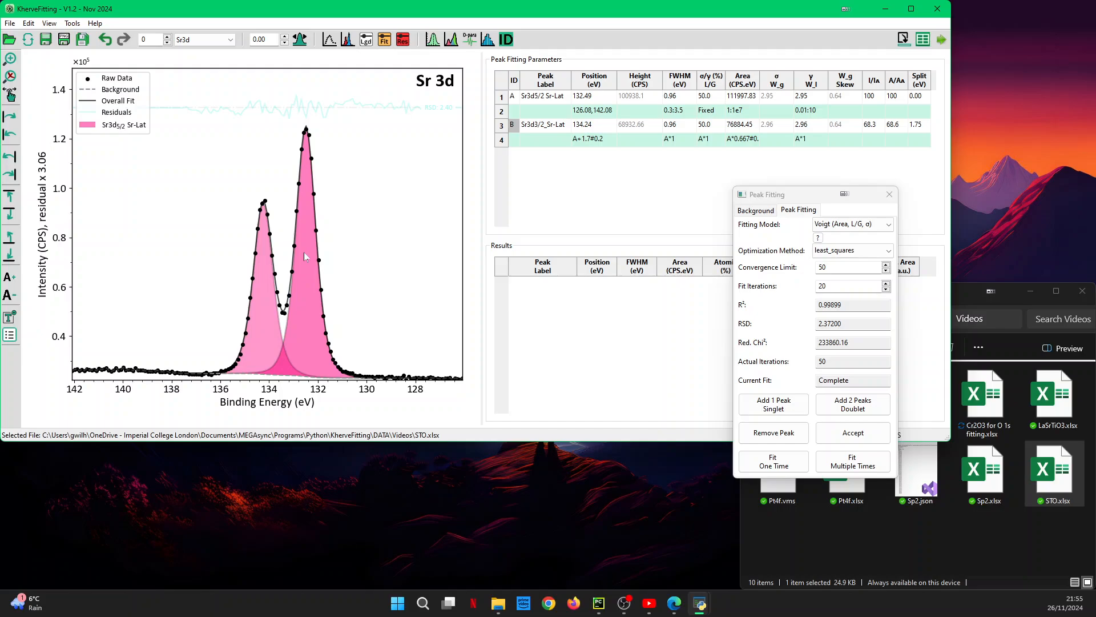
pyautogui.hotkey('ctrl', '=')
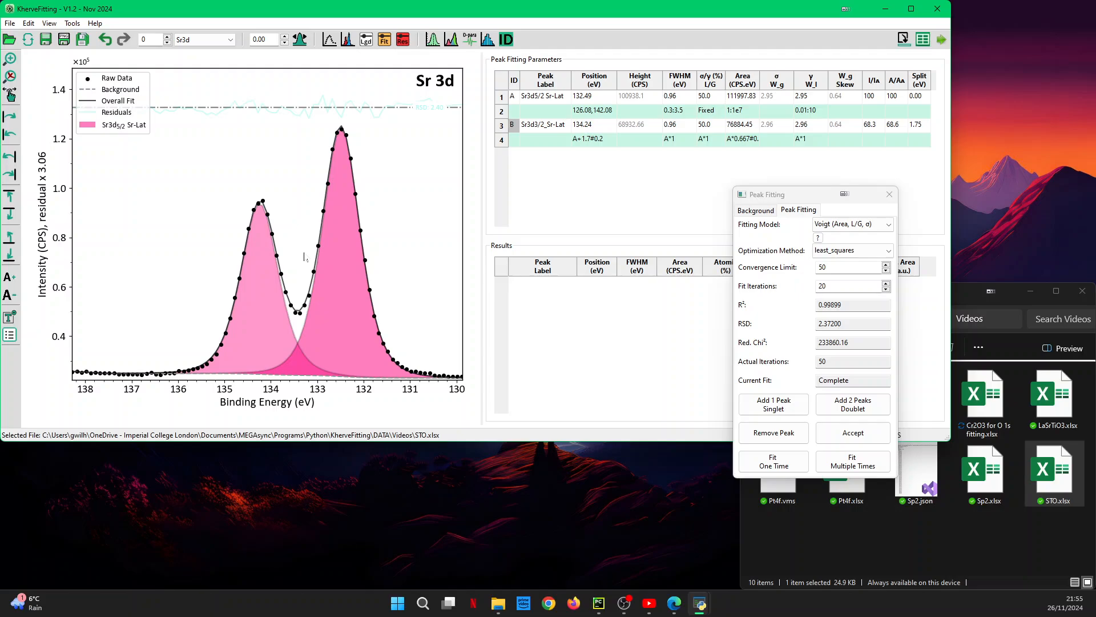
pyautogui.hotkey('ctrl', '-')
pyautogui.hotkey('ctrl', '-')
pyautogui.hotkey('ctrl', '-')
pyautogui.hotkey('ctrl', '-')
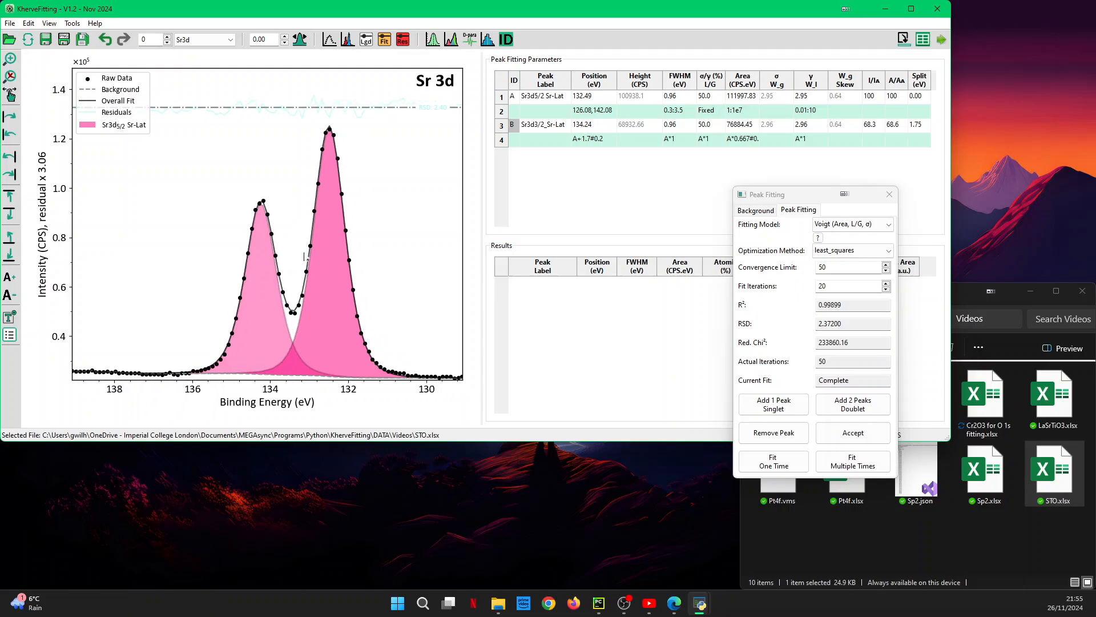
pyautogui.hotkey('ctrl', 'Right')
pyautogui.hotkey('ctrl', 'Right')
pyautogui.hotkey('ctrl', 'Right')
pyautogui.hotkey('ctrl', 'Right')
pyautogui.hotkey('ctrl', 'Right')
pyautogui.hotkey('ctrl', 'Right')
pyautogui.hotkey('ctrl', 'Right')
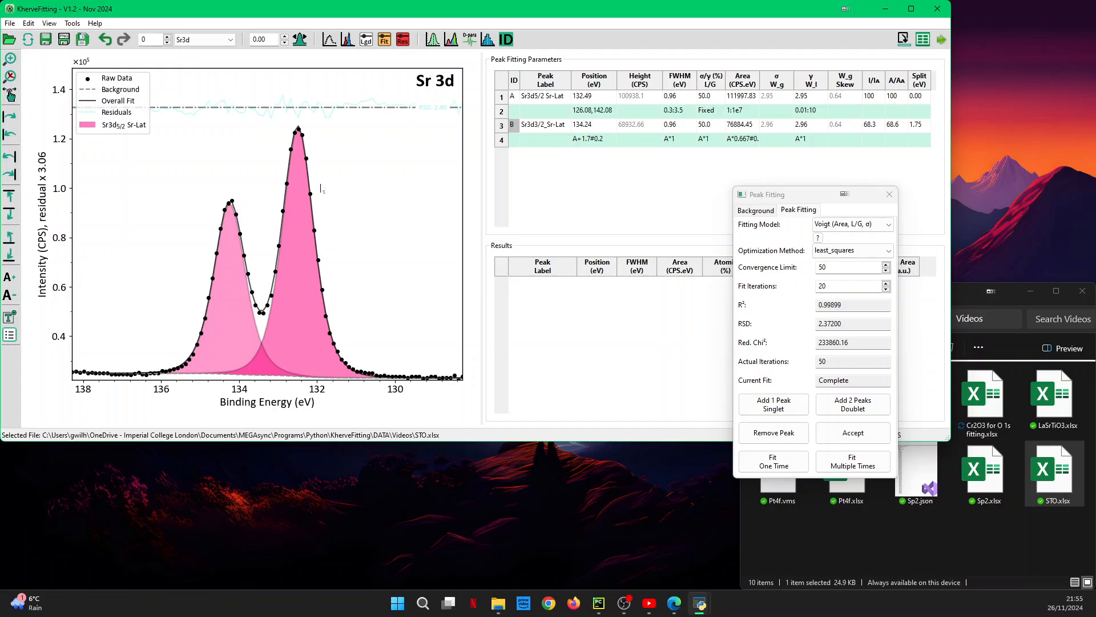
pyautogui.hotkey('ctrl', '-')
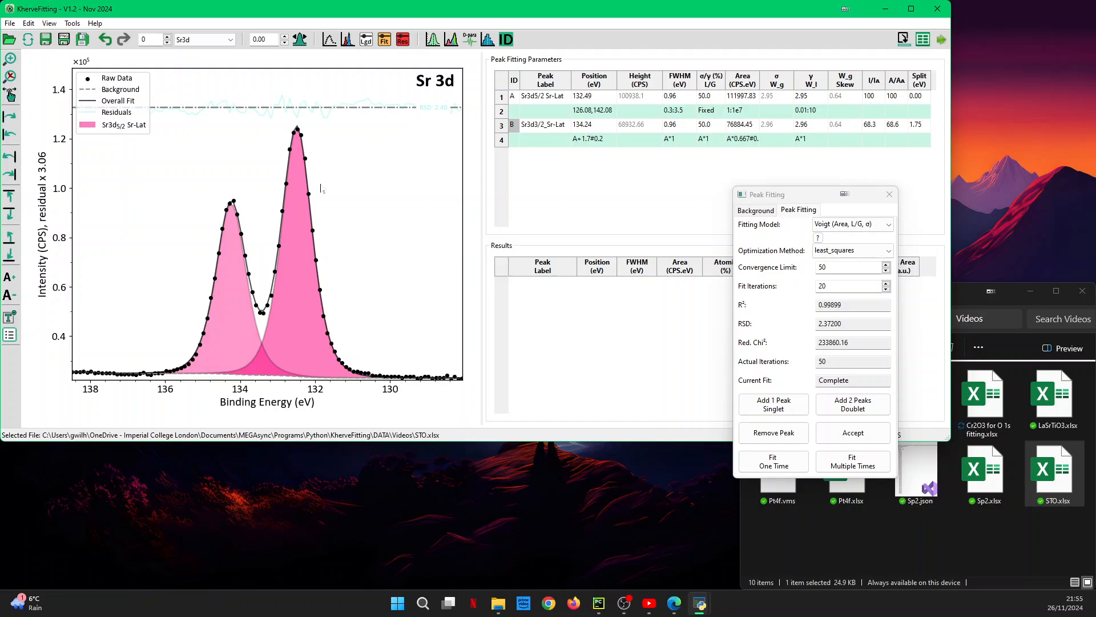
pyautogui.hotkey('ctrl', 'Left')
pyautogui.hotkey('ctrl', 'Left')
pyautogui.hotkey('ctrl', 'Left')
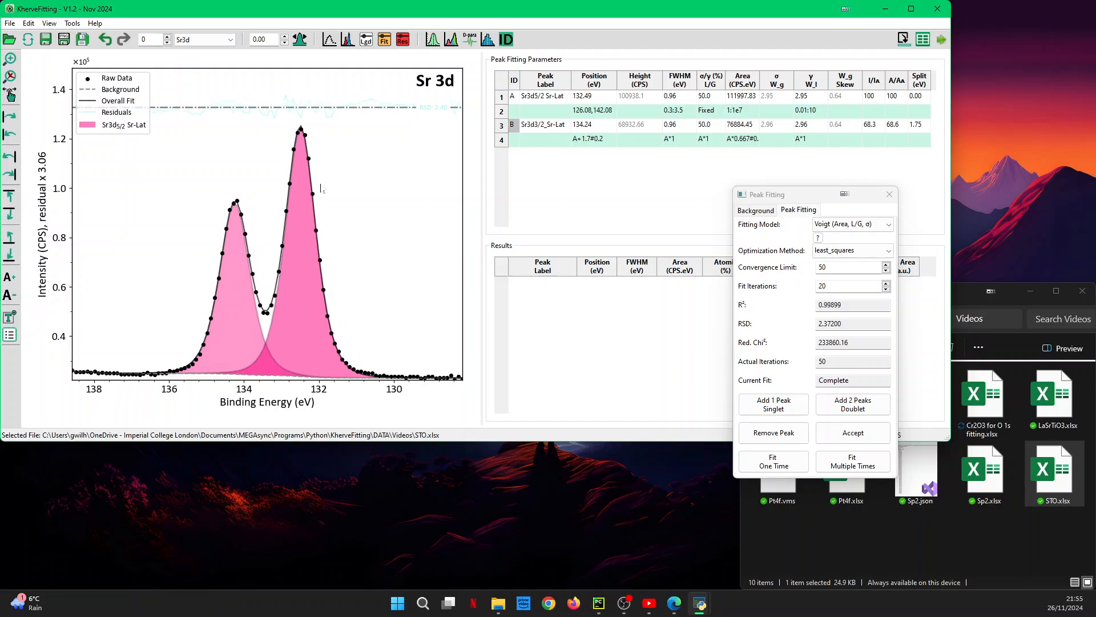
pyautogui.hotkey('ctrl', 'Right')
pyautogui.hotkey('ctrl', 'Right')
pyautogui.hotkey('ctrl', '+')
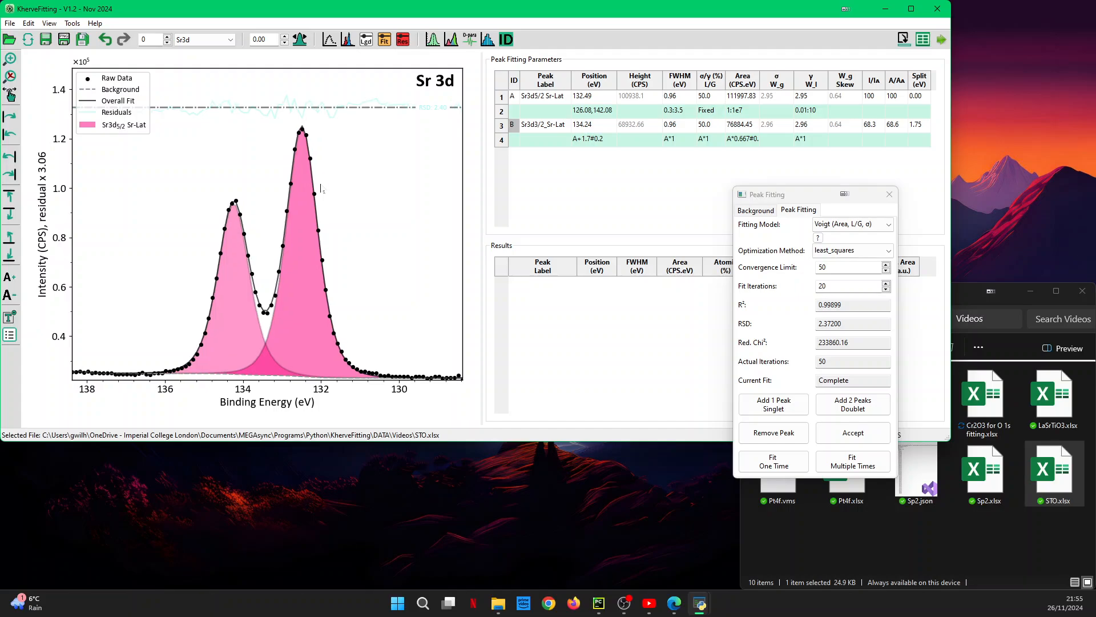
# Step: Go through the spectra to Ti 2p and narrow its binding energy axis to about 475–453.6 eV
pyautogui.hotkey('ctrl', ']')
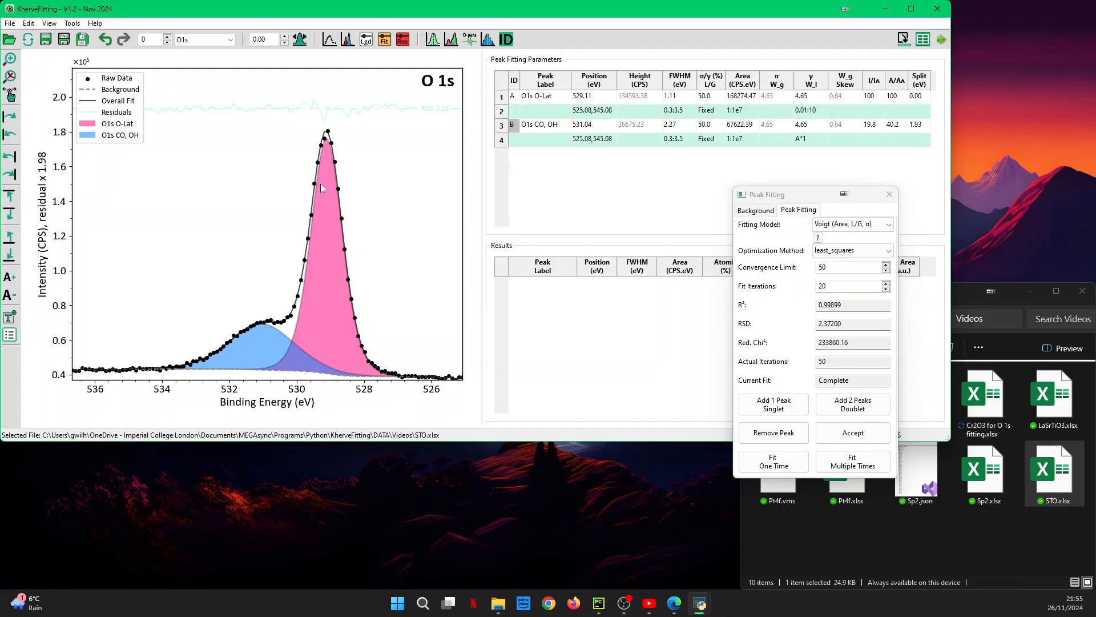
pyautogui.hotkey('ctrl', ']')
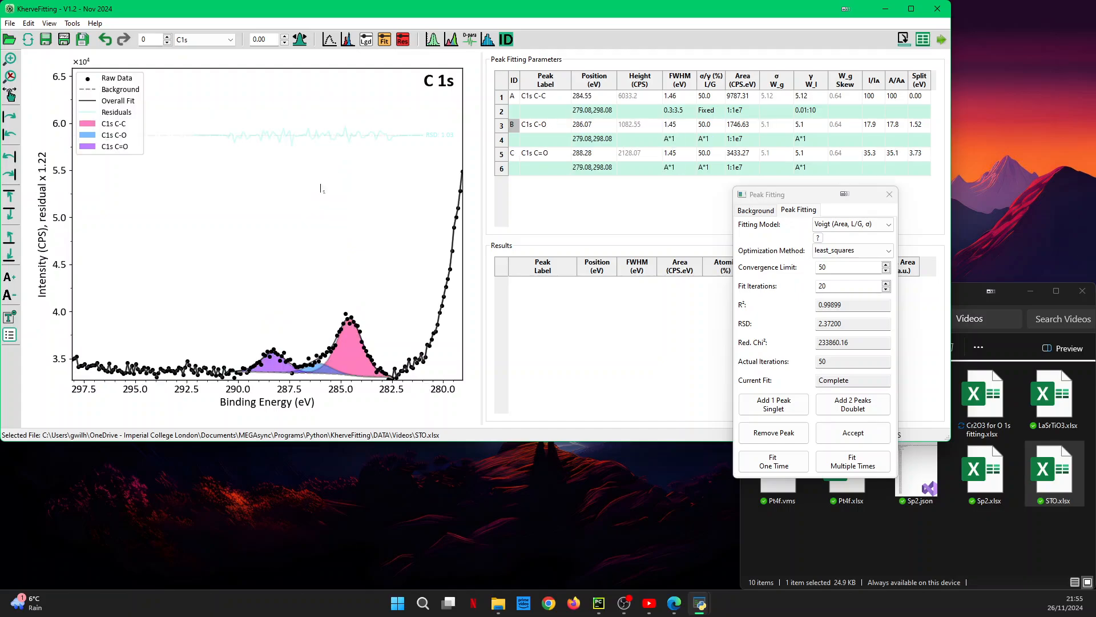
pyautogui.hotkey('ctrl', ']')
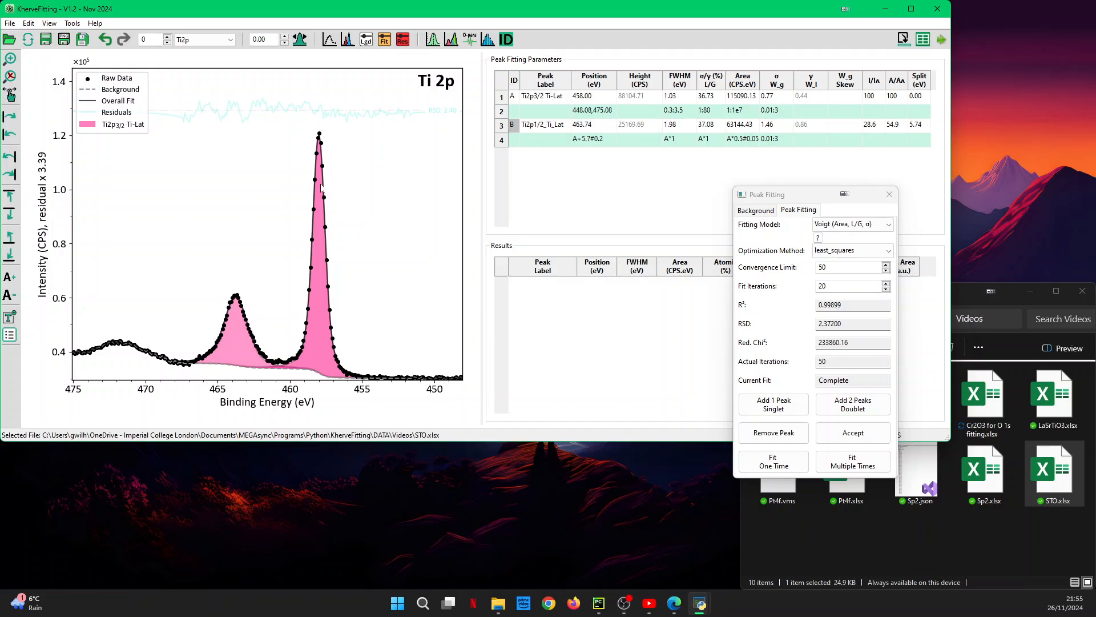
pyautogui.scroll(4, 321, 188)
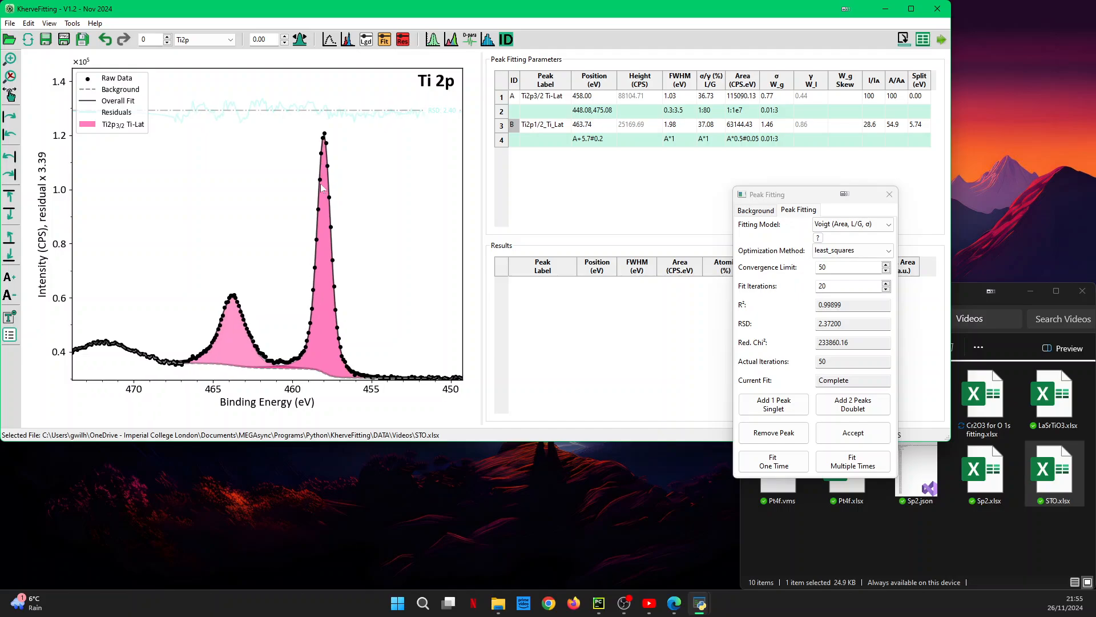
pyautogui.hotkey('ctrl', '=')
pyautogui.hotkey('ctrl', 'Left')
pyautogui.hotkey('ctrl', 'Left')
pyautogui.hotkey('ctrl', 'Left')
pyautogui.hotkey('ctrl', 'Left')
pyautogui.hotkey('ctrl', 'Left')
pyautogui.hotkey('ctrl', 'Left')
pyautogui.hotkey('ctrl', 'Left')
pyautogui.hotkey('ctrl', 'Left')
pyautogui.hotkey('ctrl', 'Left')
pyautogui.hotkey('ctrl', 'Left')
pyautogui.hotkey('ctrl', 'Left')
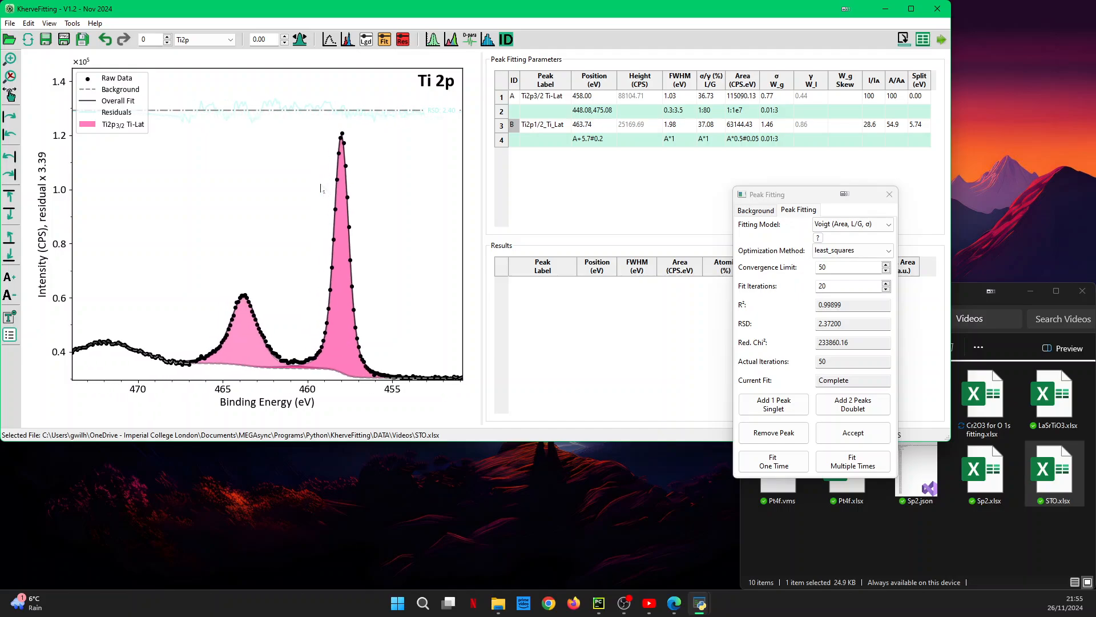
pyautogui.hotkey('ctrl', 'Left')
pyautogui.hotkey('ctrl', 'Left')
pyautogui.hotkey('ctrl', 'Left')
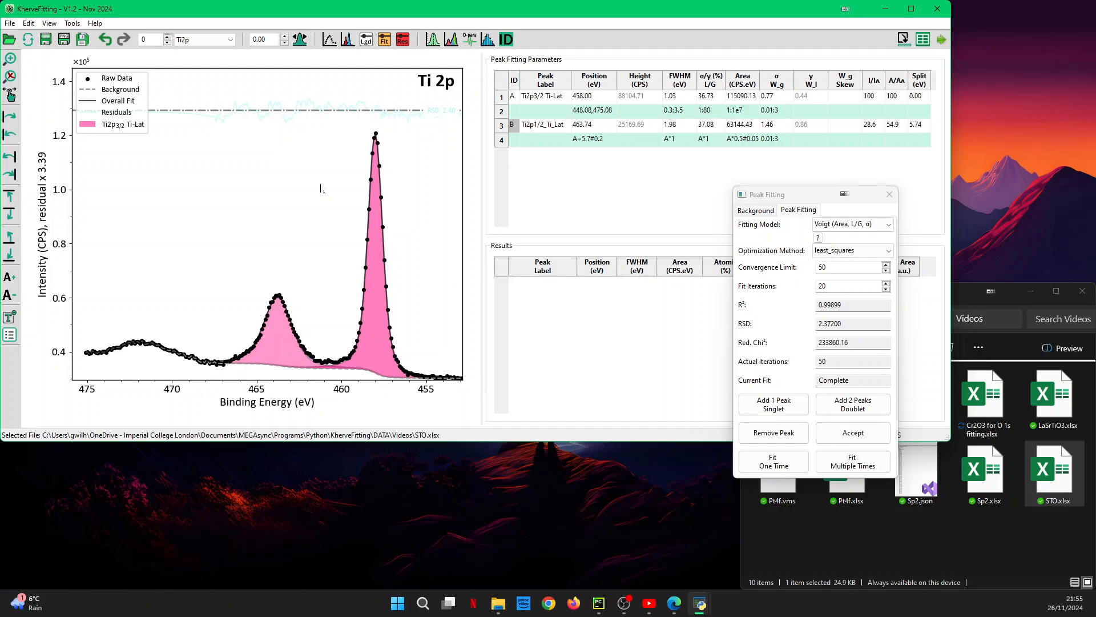
pyautogui.hotkey('ctrl', '=')
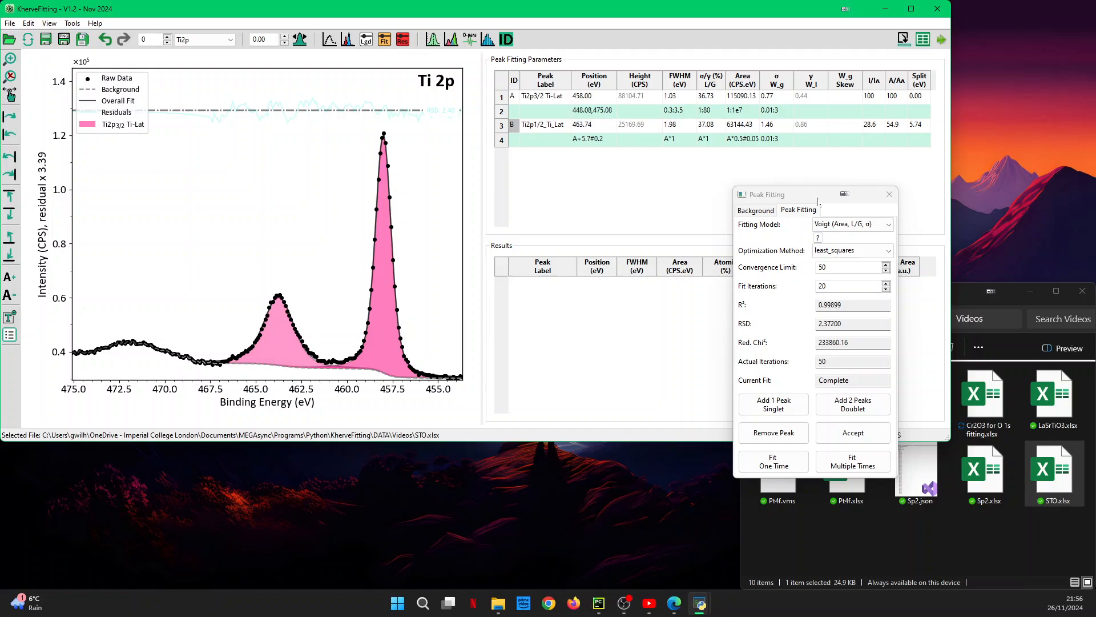
# Step: Examine the available instruments and ECF methods in the instrument preferences, choosing A-ALTHERMO1 as the current instrument
pyautogui.moveTo(803, 199); pyautogui.dragTo(989, 237)
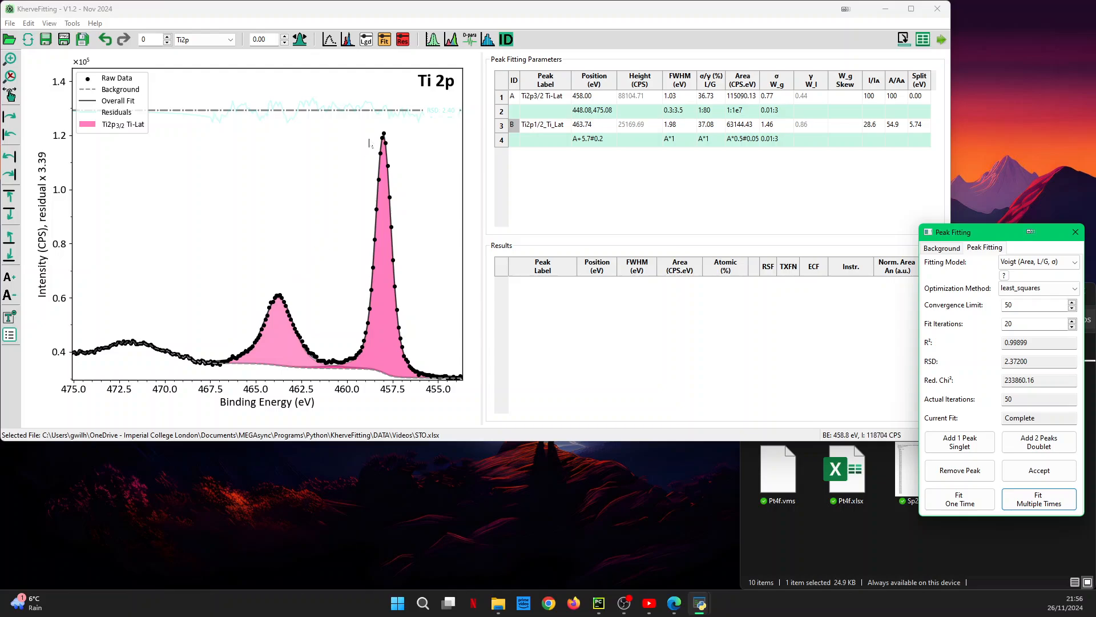
pyautogui.click(29, 24)
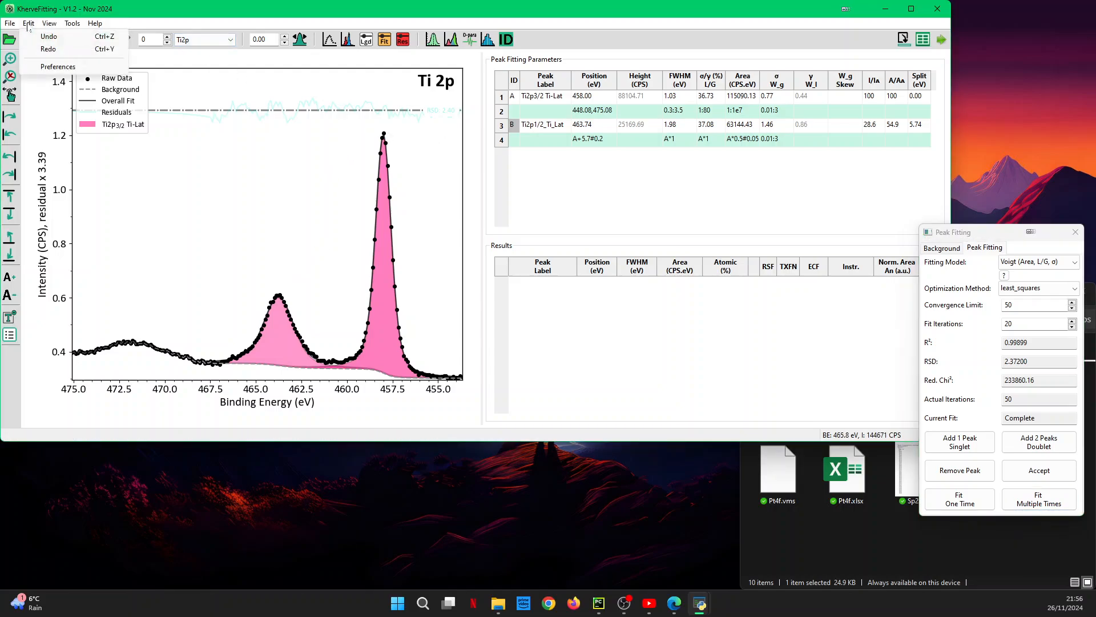
pyautogui.click(44, 69)
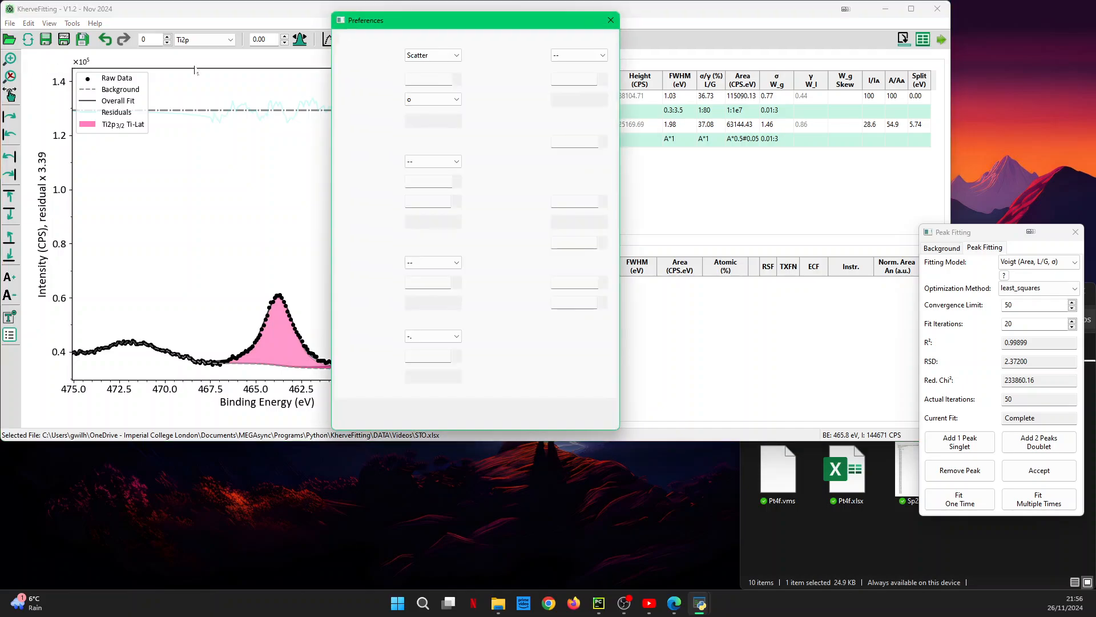
pyautogui.click(460, 38)
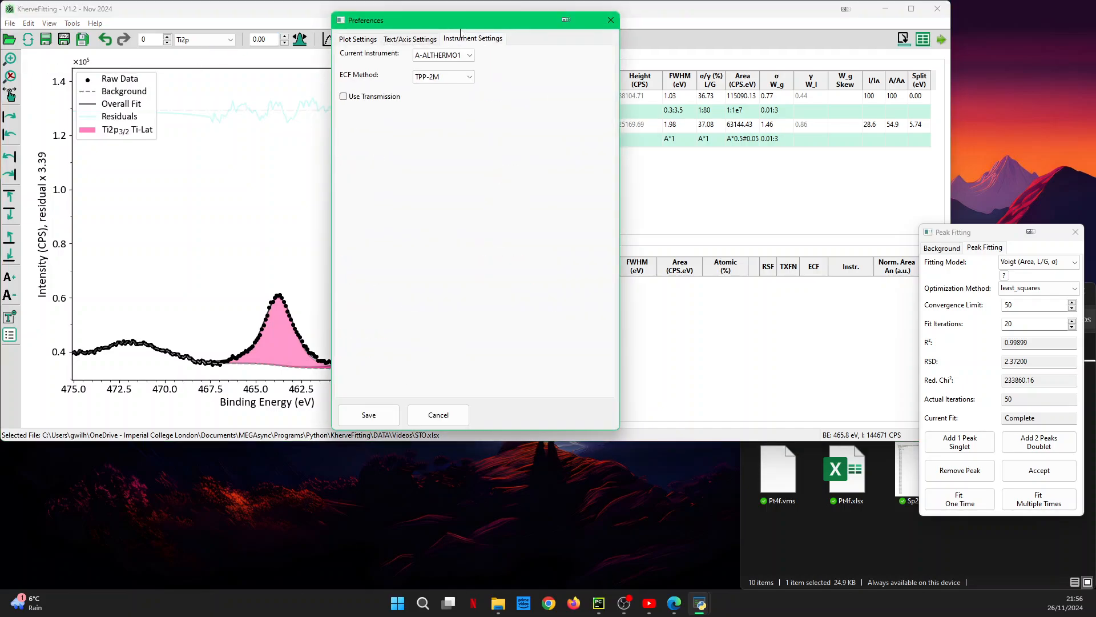
pyautogui.click(431, 60)
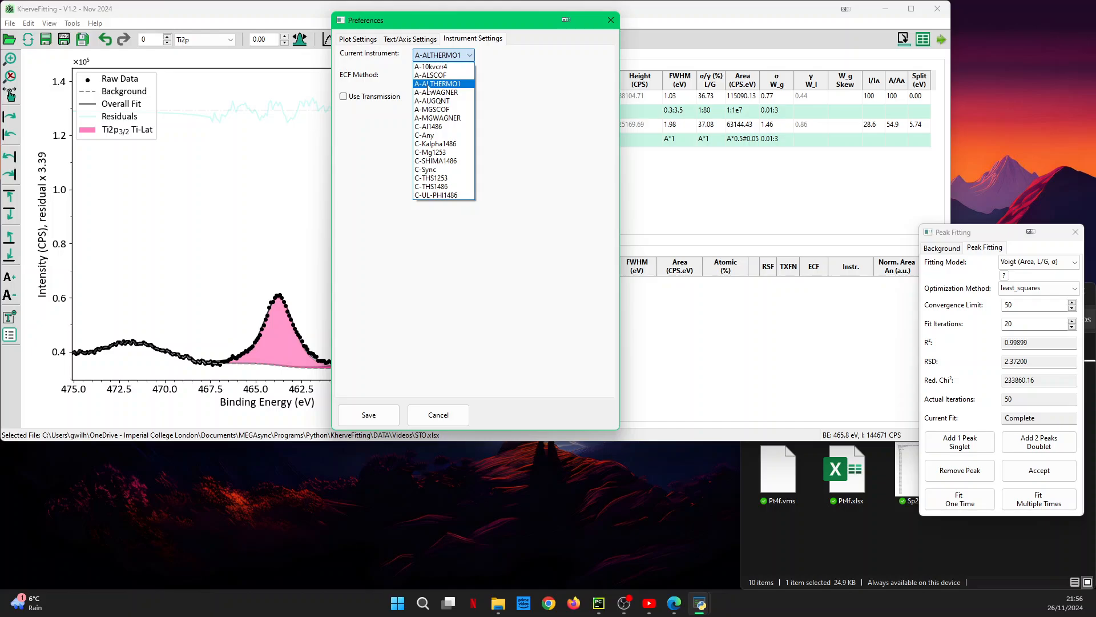
pyautogui.click(448, 84)
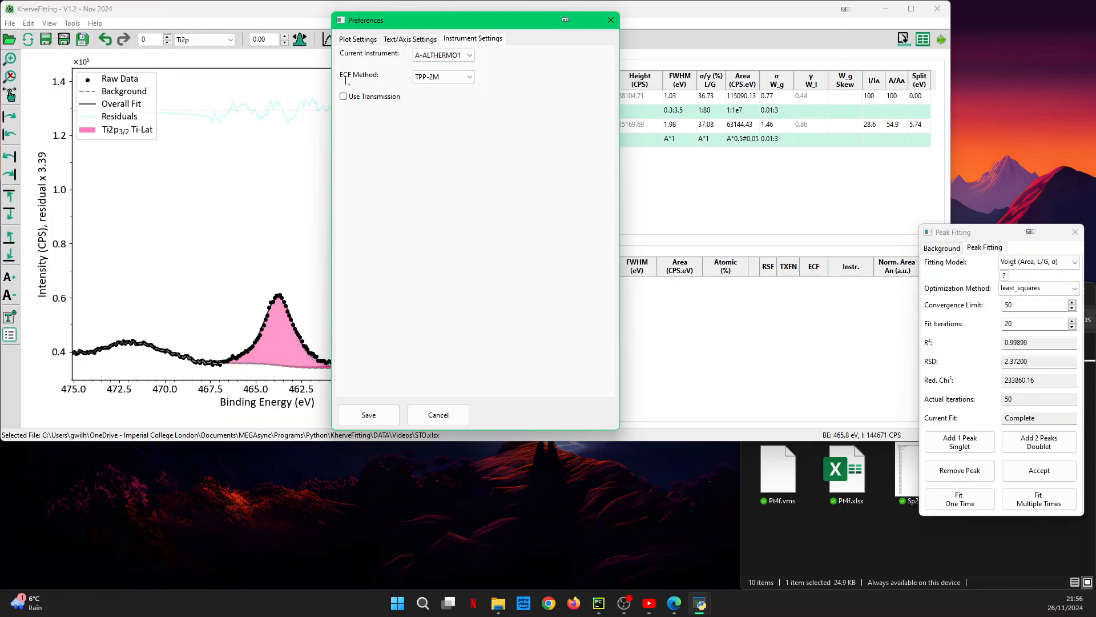
pyautogui.click(447, 80)
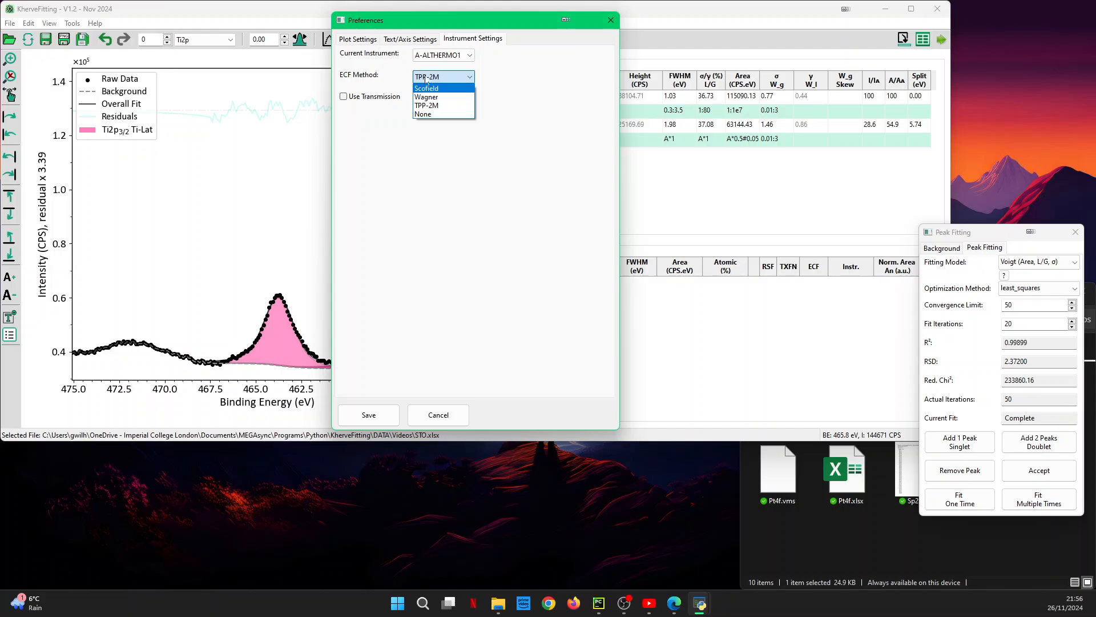
pyautogui.click(508, 81)
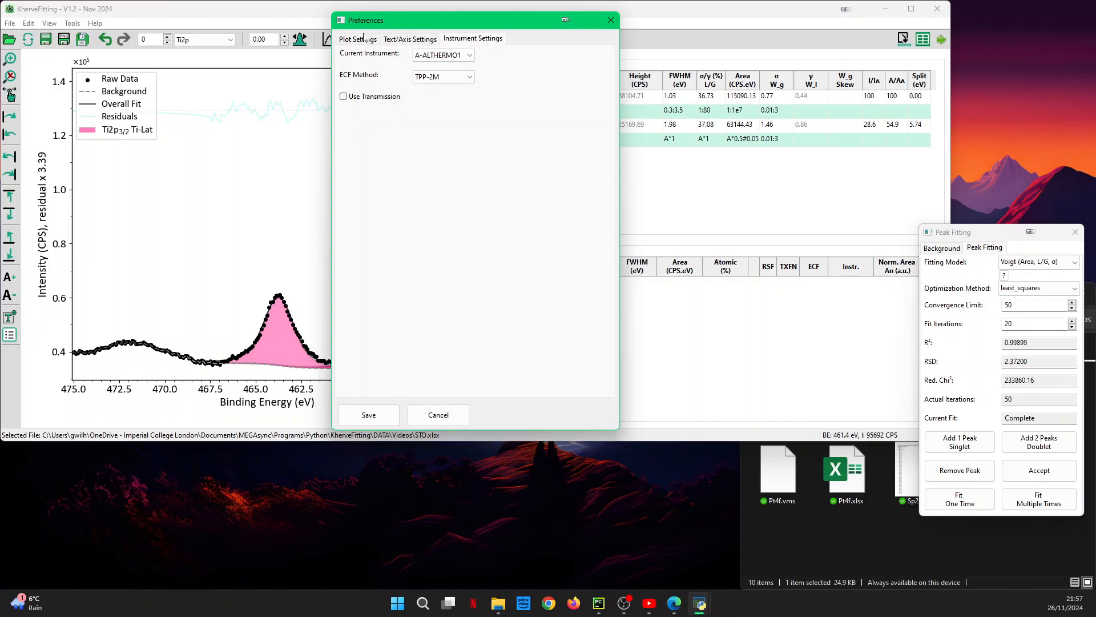
# Step: In the plot preferences, try a hatch fill with the "\" pattern on peak 1, and return its fill type to Solid Fill
pyautogui.moveTo(383, 21); pyautogui.dragTo(525, 49)
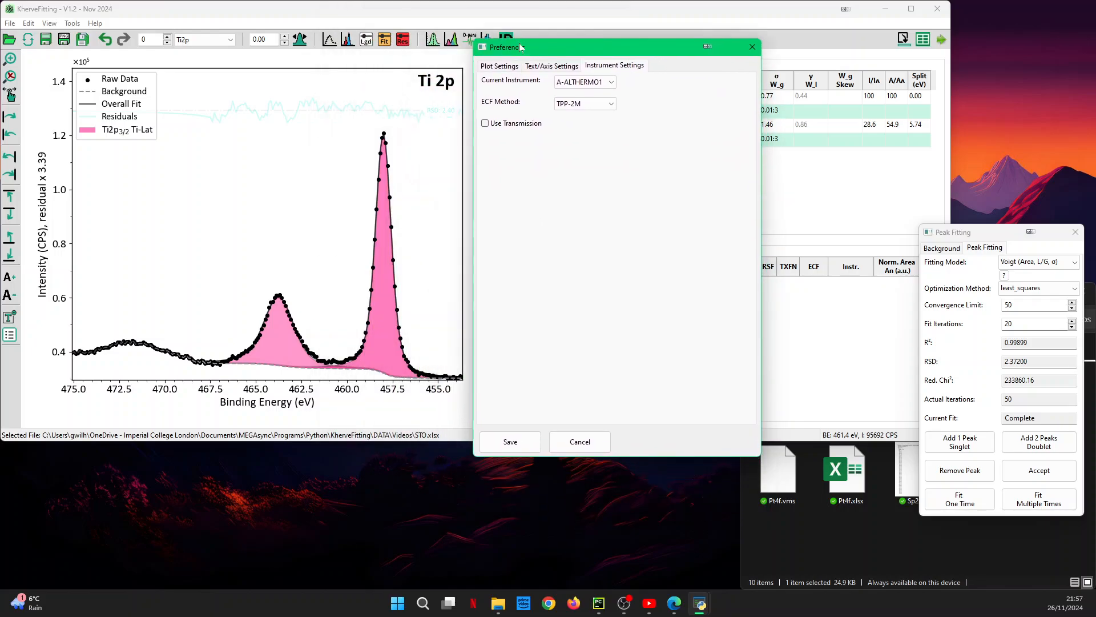
pyautogui.click(516, 64)
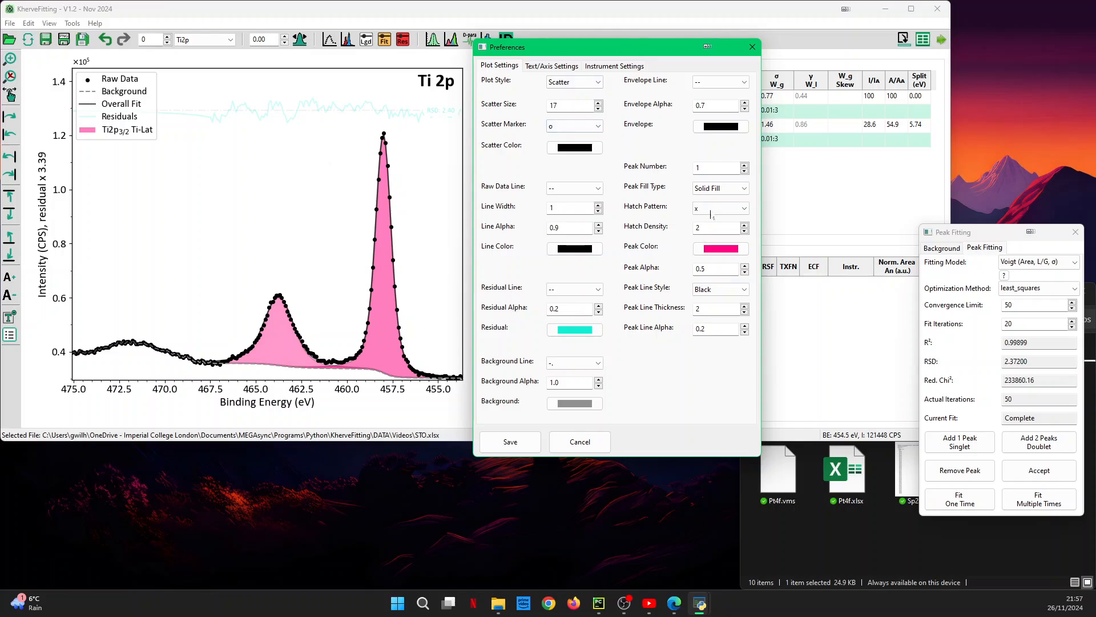
pyautogui.click(719, 188)
pyautogui.click(713, 199)
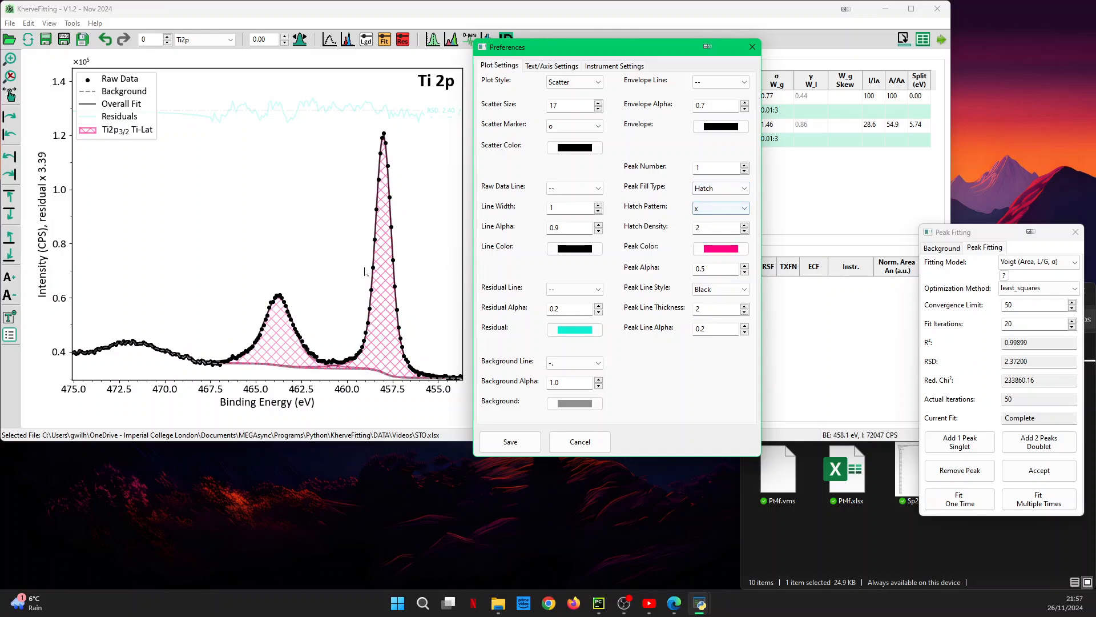
pyautogui.click(728, 210)
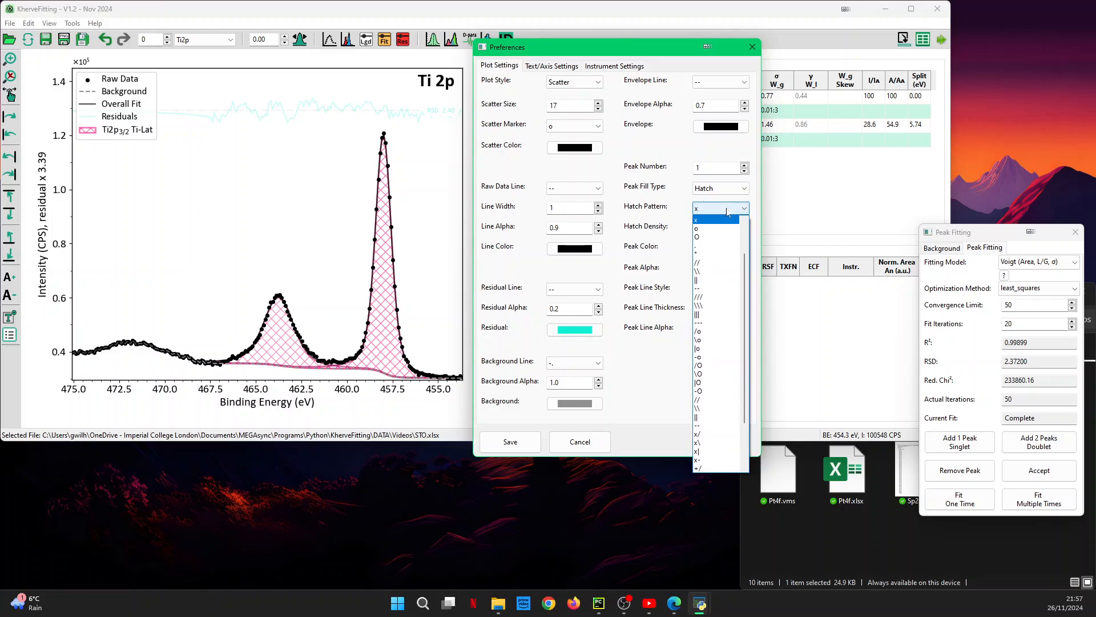
pyautogui.scroll(2, 729, 229)
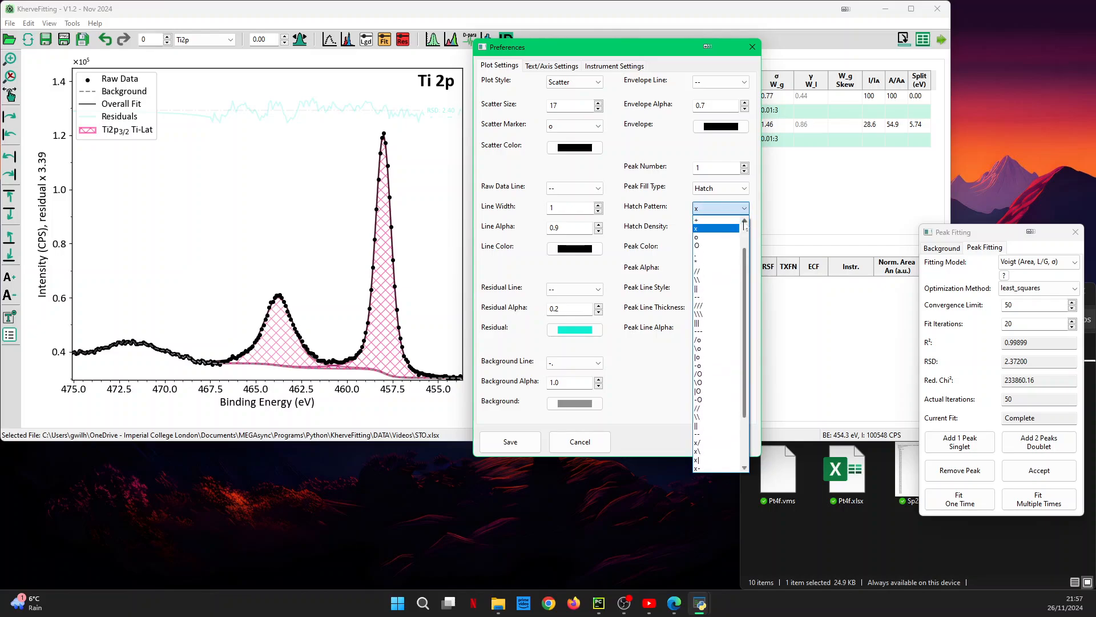
pyautogui.click(728, 227)
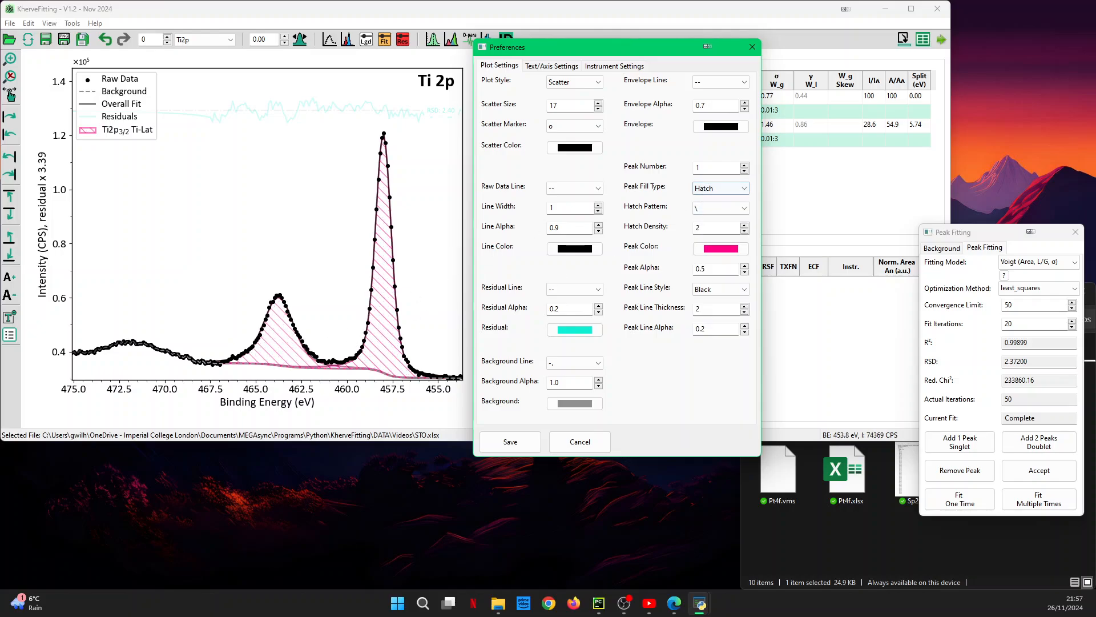
pyautogui.click(714, 187)
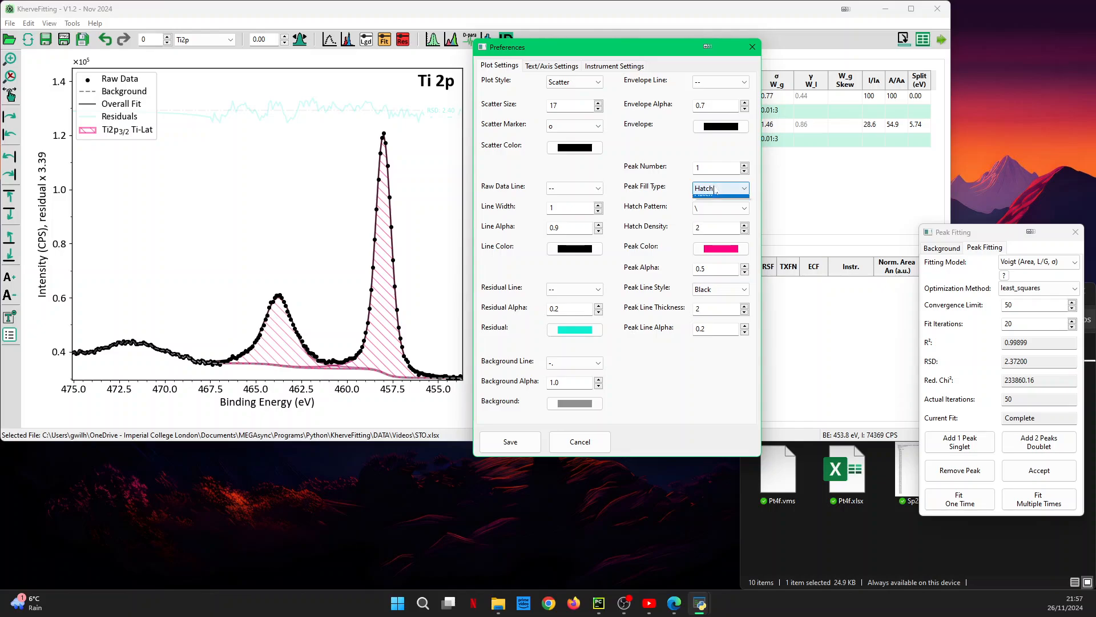
pyautogui.click(699, 209)
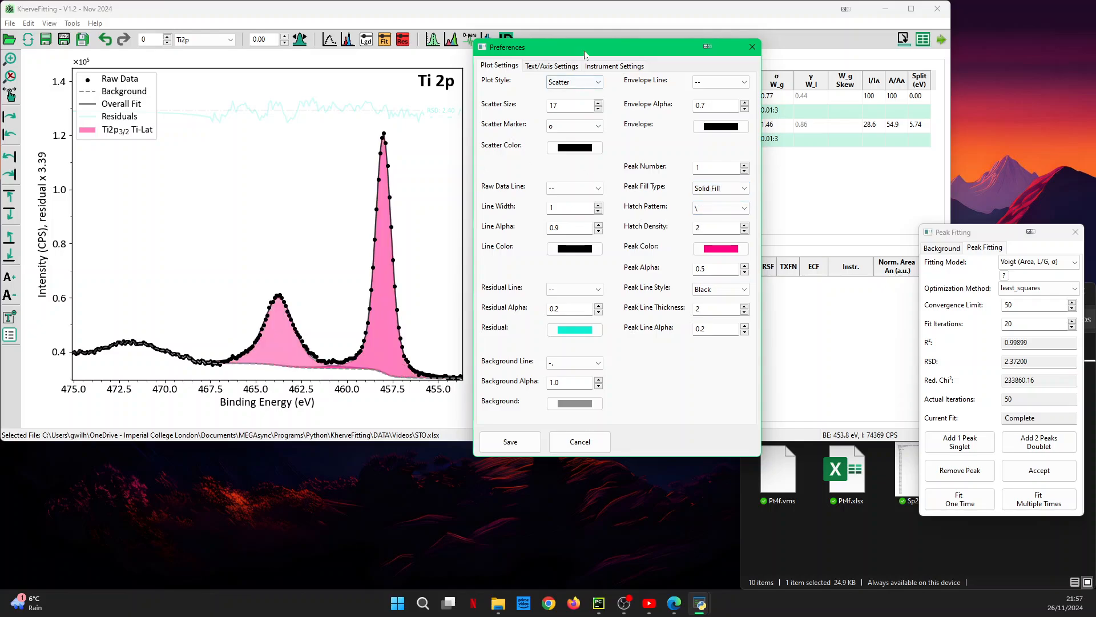
# Step: Switch to the O 1s spectrum and set the fill type of peak 1 (O1s O-Lat) to Hatch
pyautogui.click(382, 11)
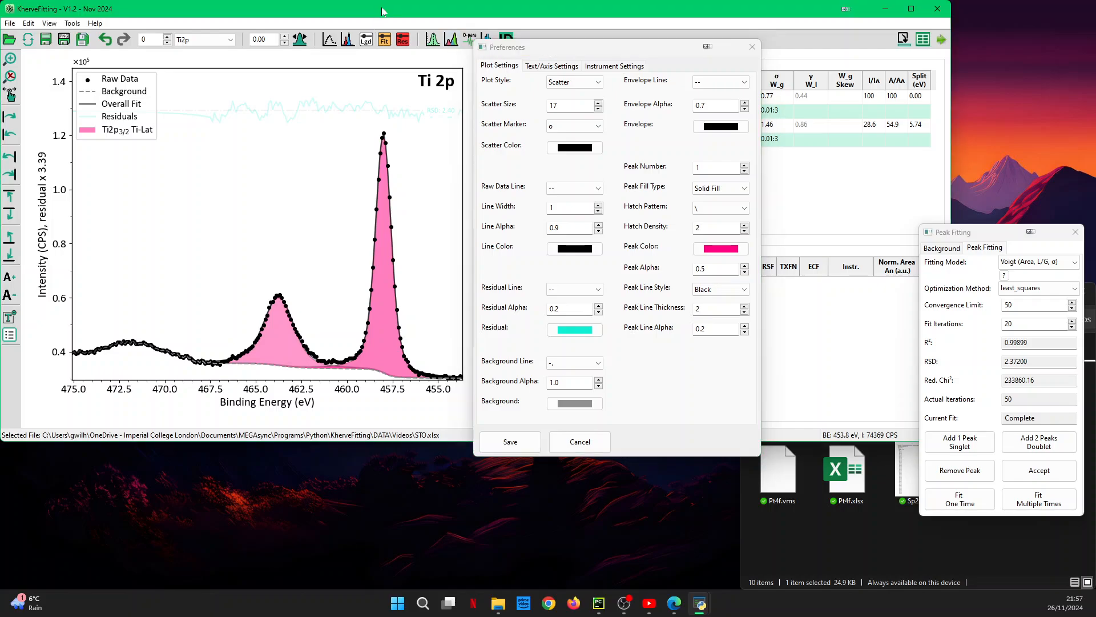
pyautogui.hotkey('ctrl', '[')
pyautogui.hotkey('ctrl', '[')
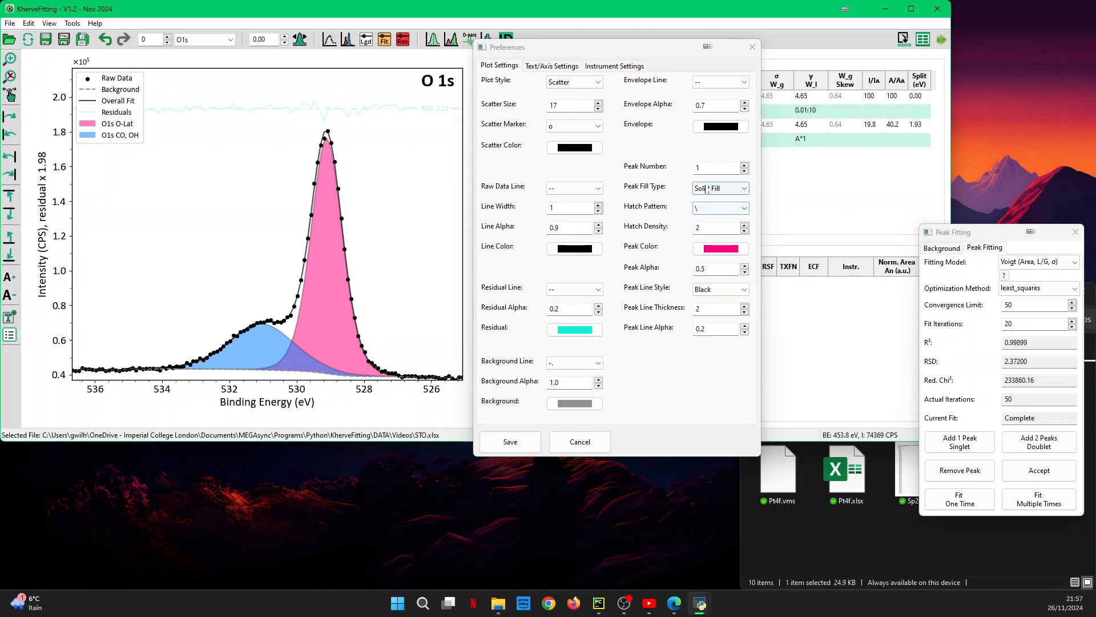
pyautogui.click(716, 189)
pyautogui.click(717, 208)
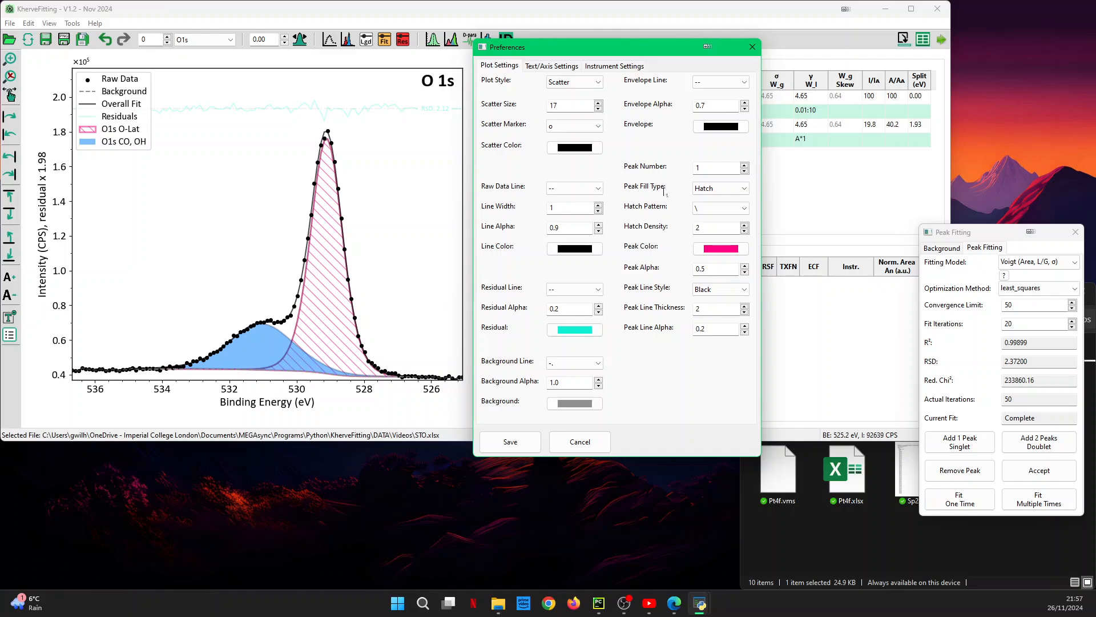
# Step: Set the fill type of peak 2 (O1s CO, OH) to Hatch
pyautogui.click(744, 164)
pyautogui.click(720, 189)
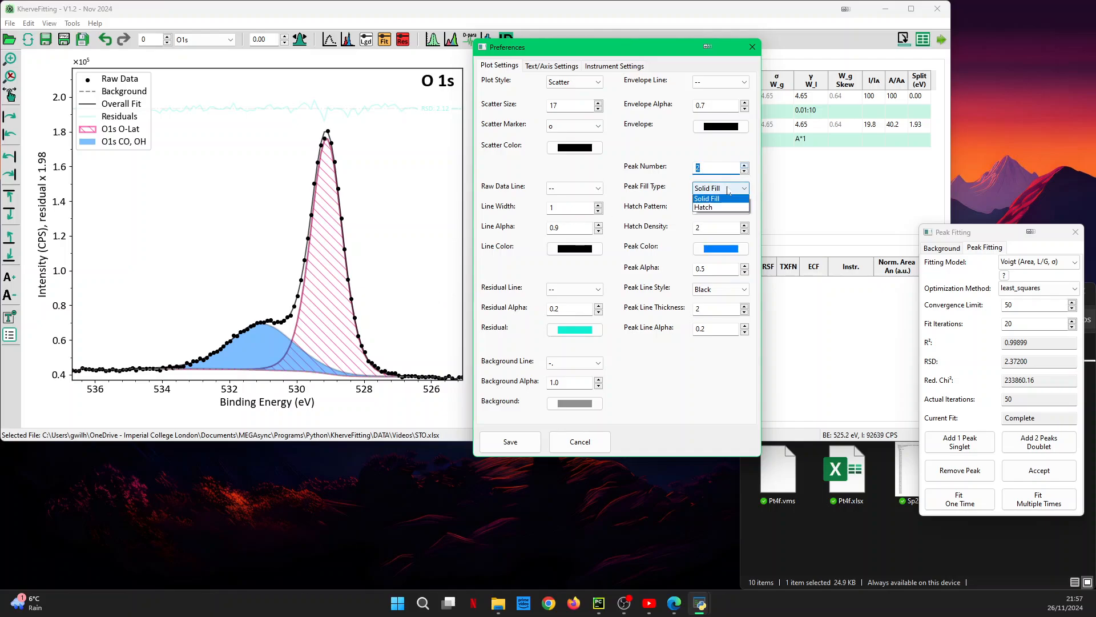
pyautogui.click(722, 209)
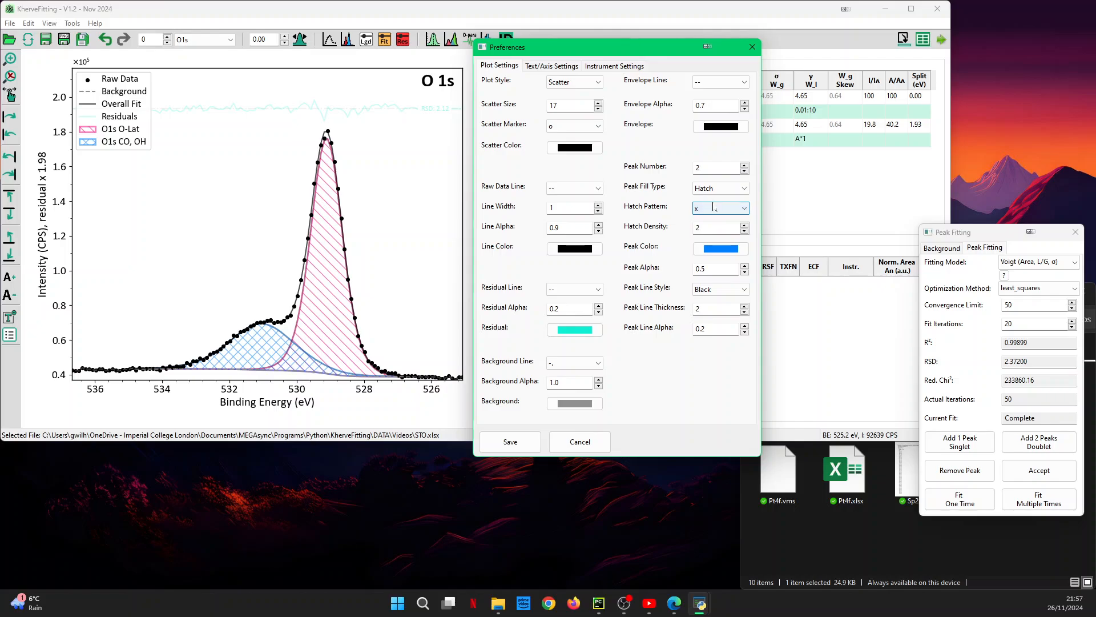
# Step: Set the hatch pattern of peak 2 to "O" and check the hatched peaks on the Sr 3d spectrum
pyautogui.click(712, 212)
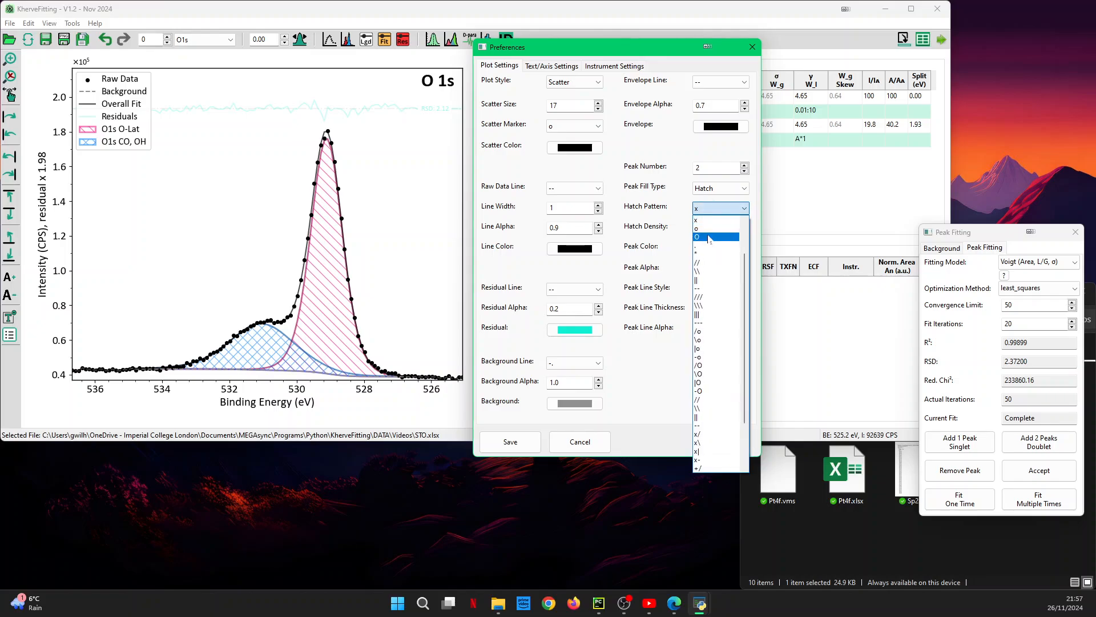
pyautogui.click(698, 237)
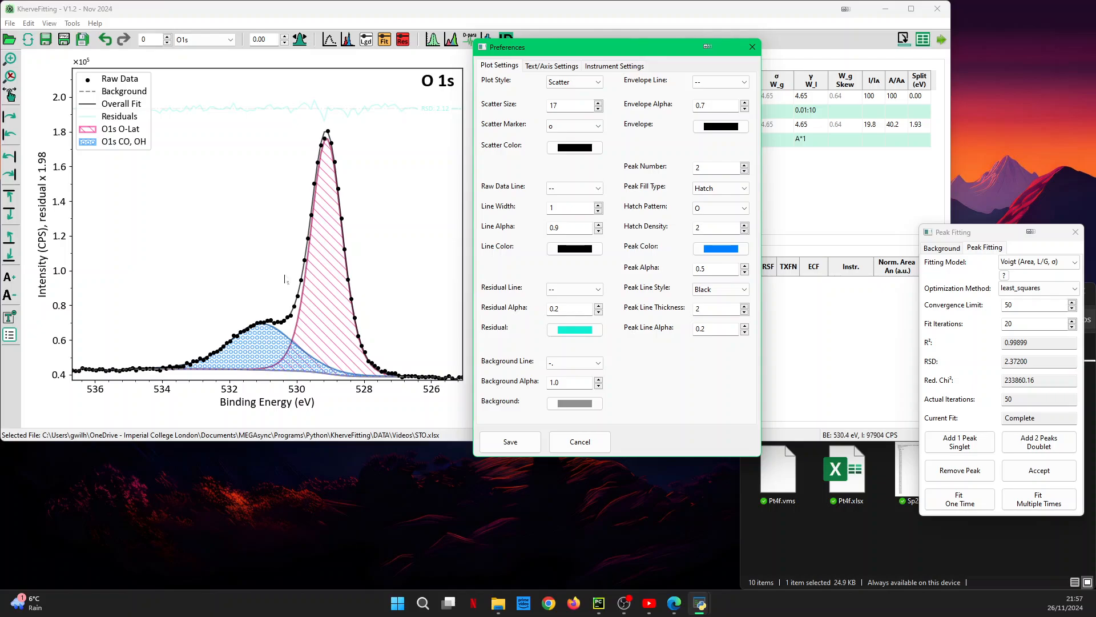
pyautogui.click(404, 19)
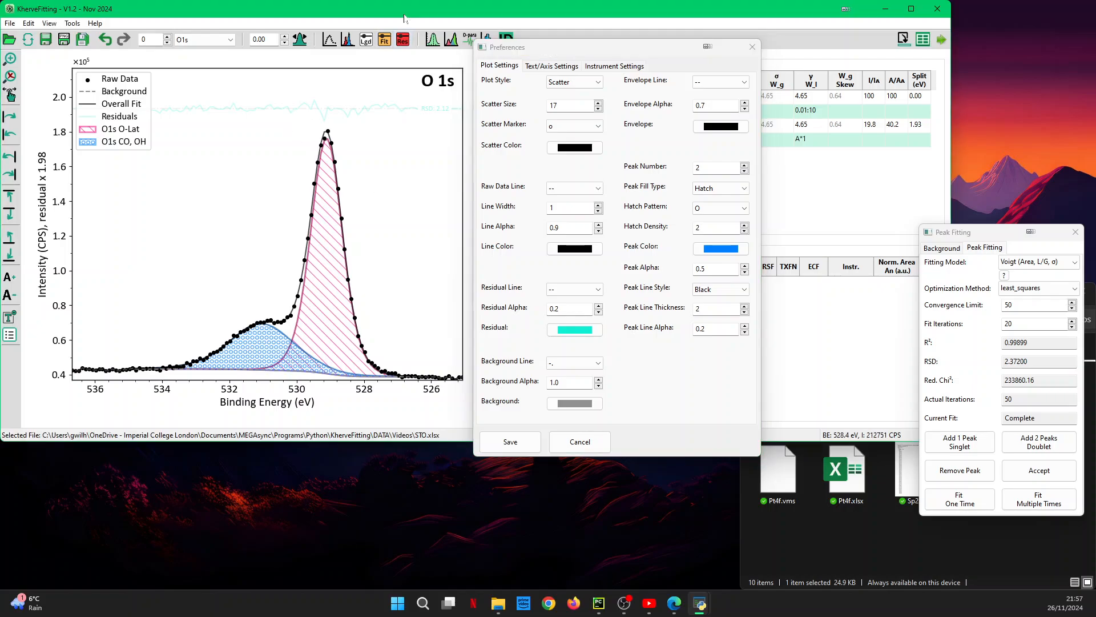
pyautogui.hotkey('ctrl', ']')
pyautogui.hotkey('ctrl', ']')
pyautogui.hotkey('ctrl', ']')
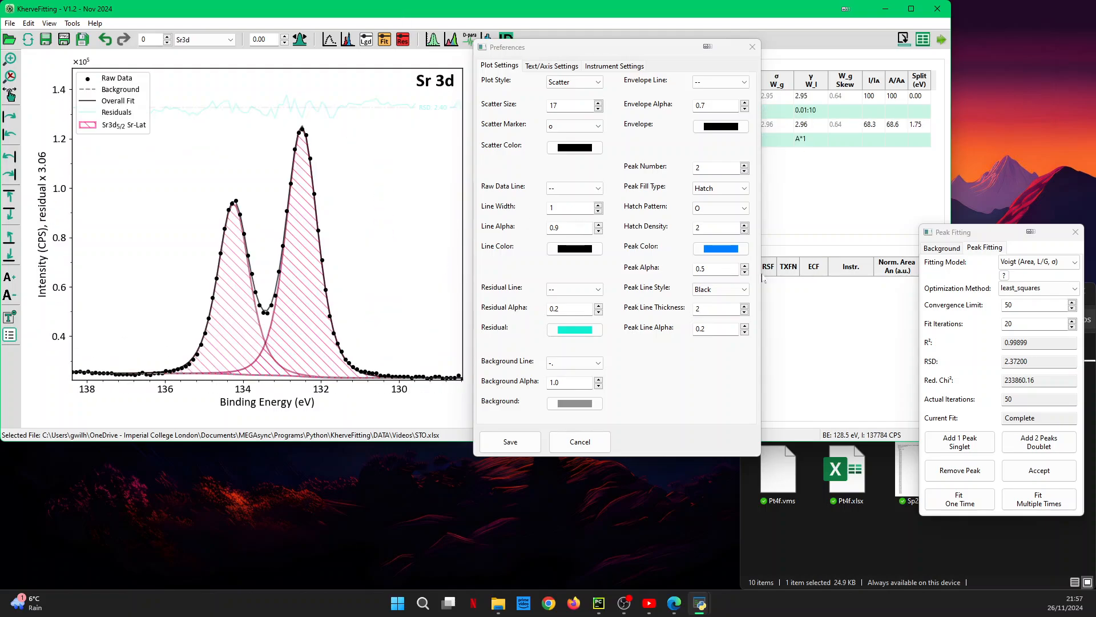
# Step: Raise the peak alpha to 1.0 and compare the hatched fills across the spectra, returning to O 1s
pyautogui.click(744, 265)
pyautogui.click(745, 266)
pyautogui.click(745, 266)
pyautogui.click(745, 265)
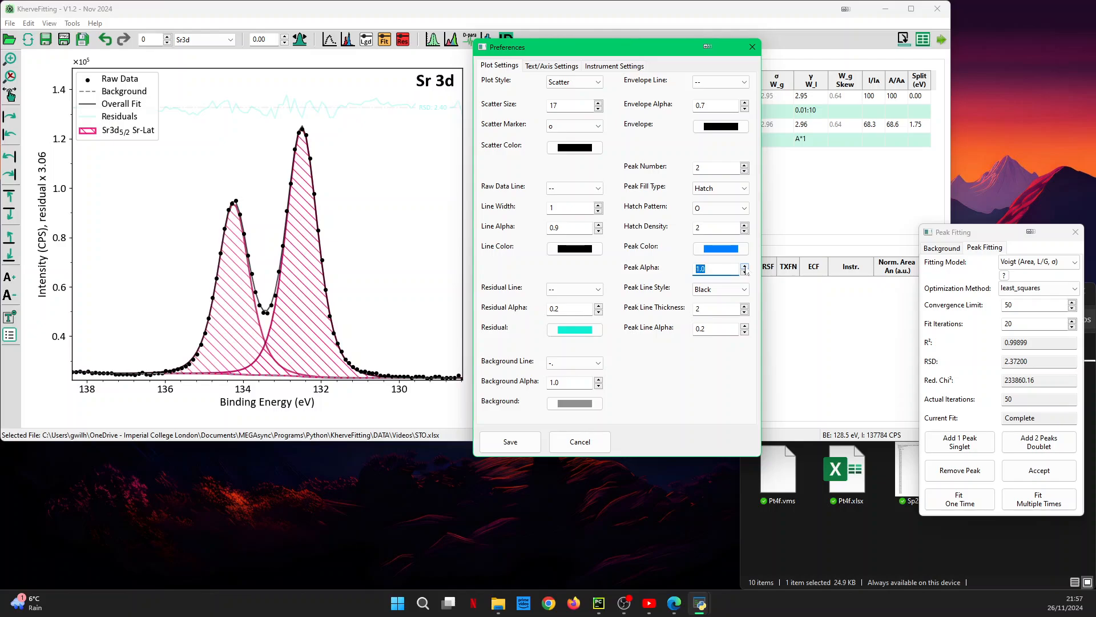
pyautogui.click(745, 265)
pyautogui.scroll(-2, 378, 159)
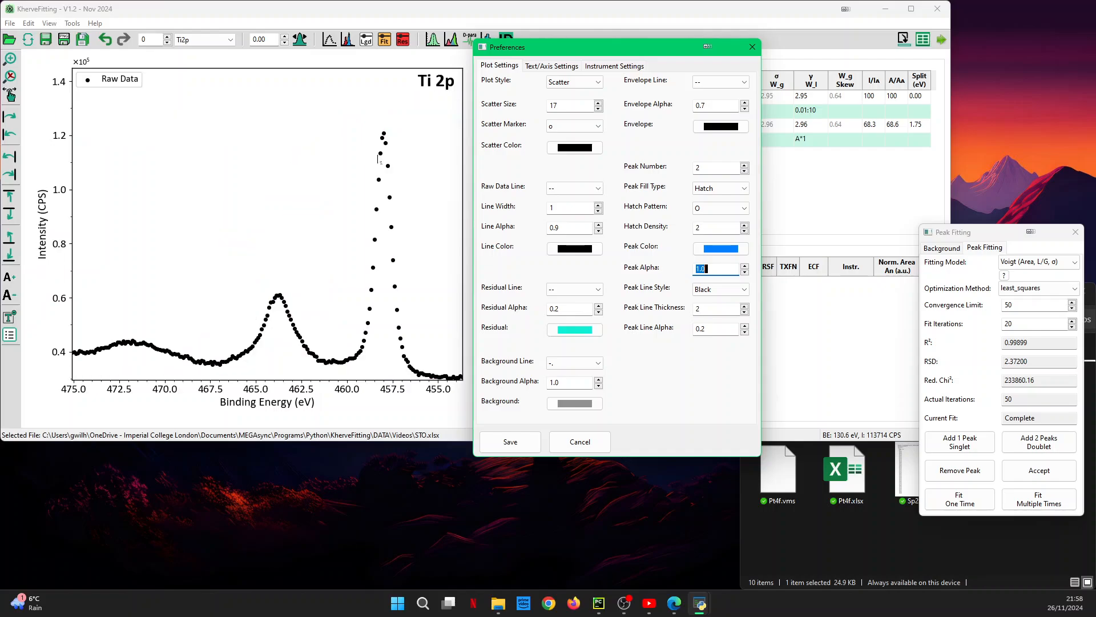
pyautogui.scroll(-1, 377, 159)
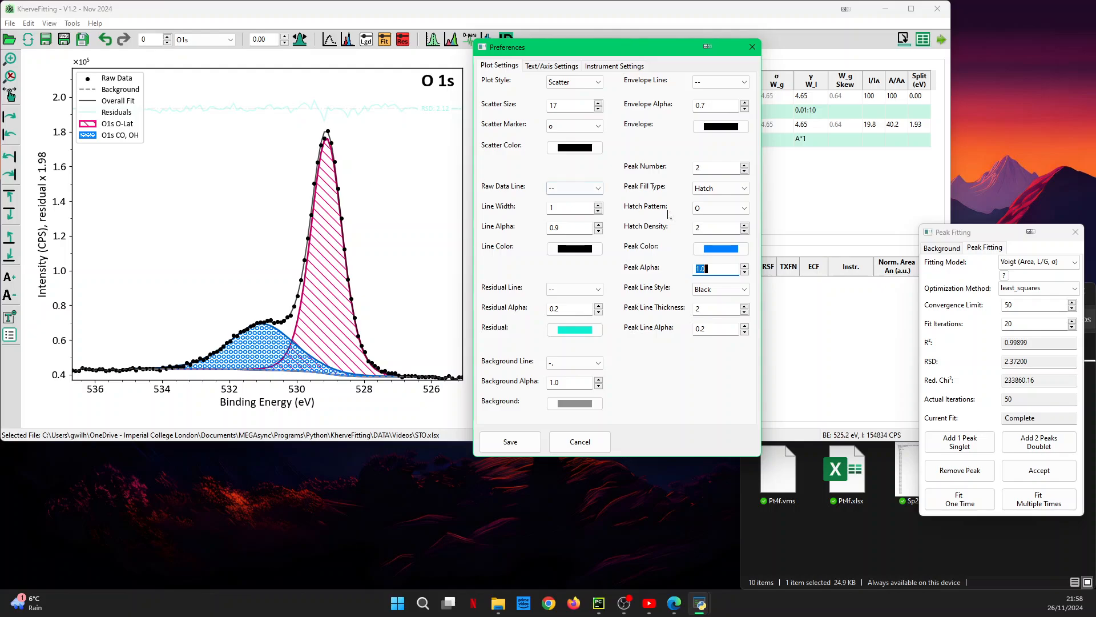
# Step: Set the fill type of both peak 2 and peak 1 to Solid Fill
pyautogui.click(741, 188)
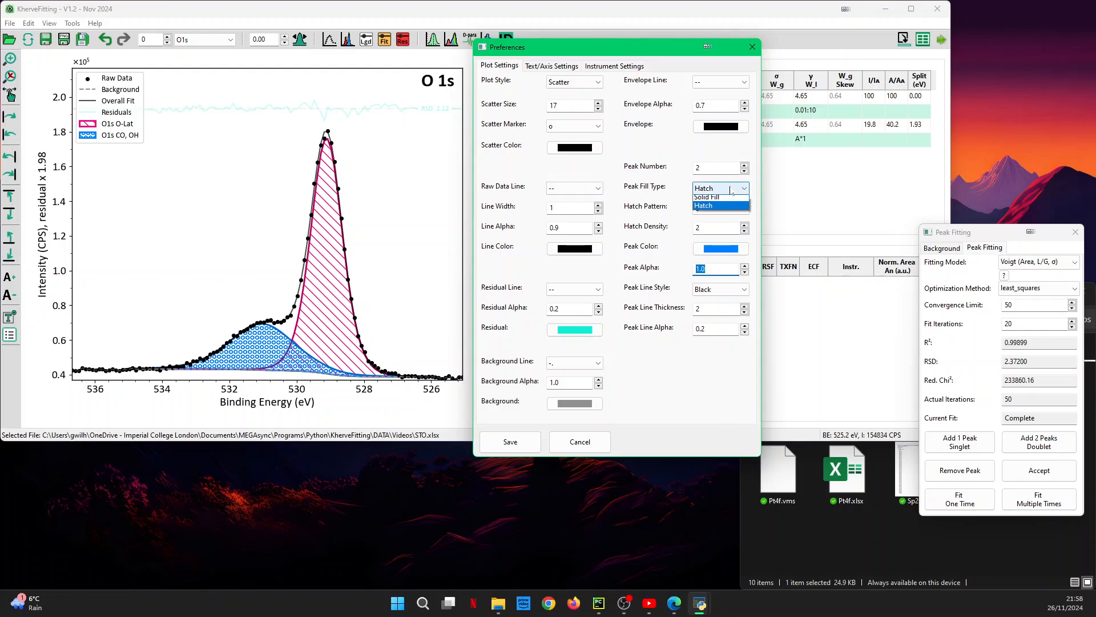
pyautogui.click(731, 207)
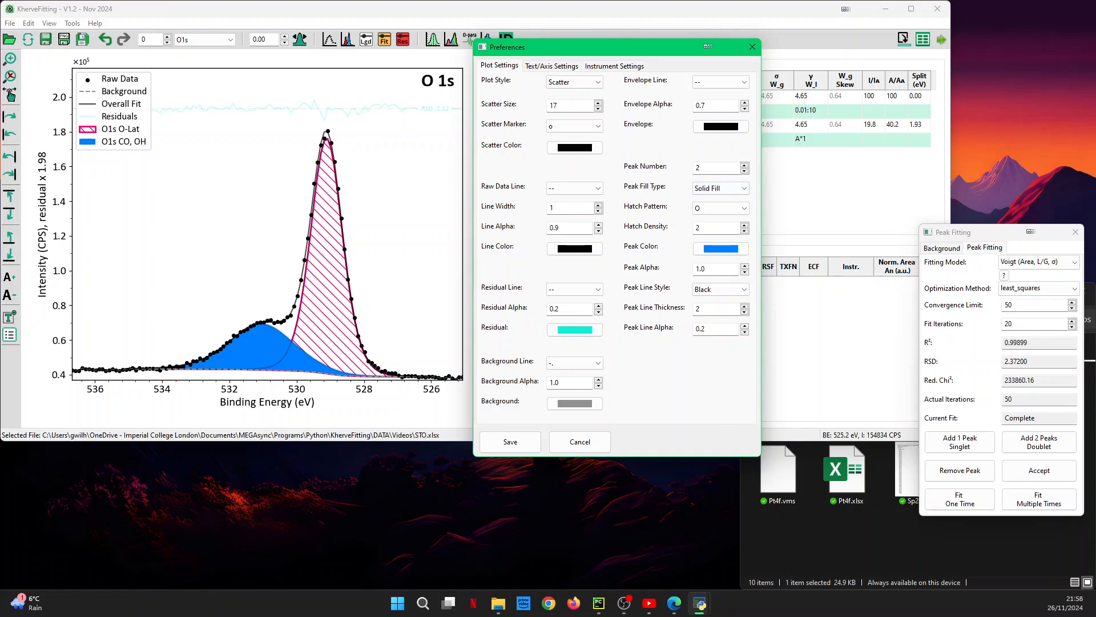
pyautogui.click(745, 171)
pyautogui.click(714, 188)
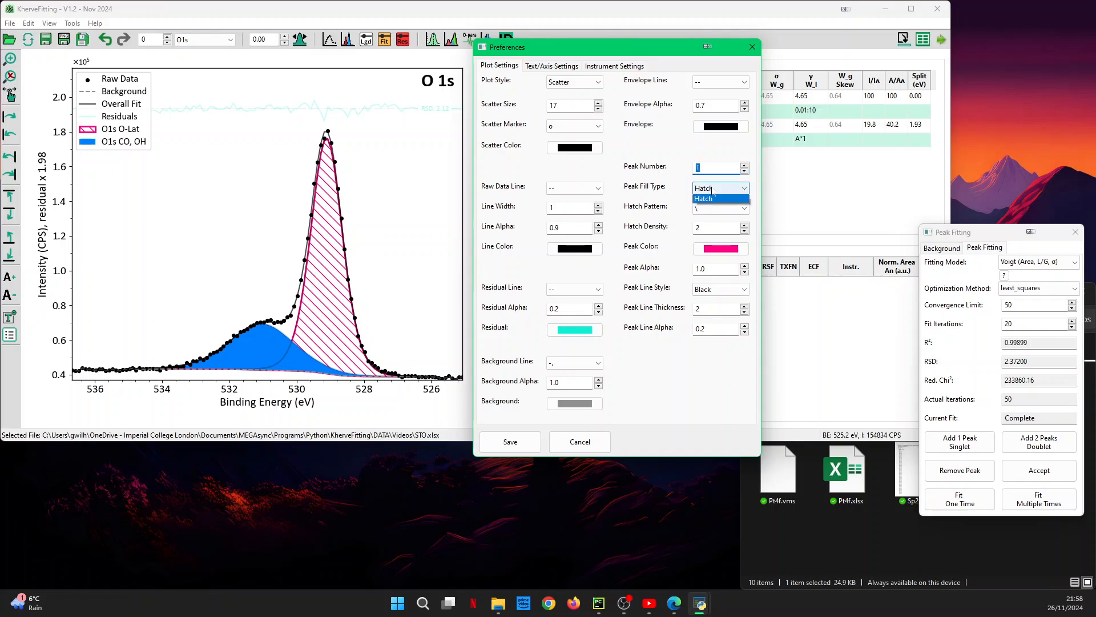
pyautogui.click(714, 200)
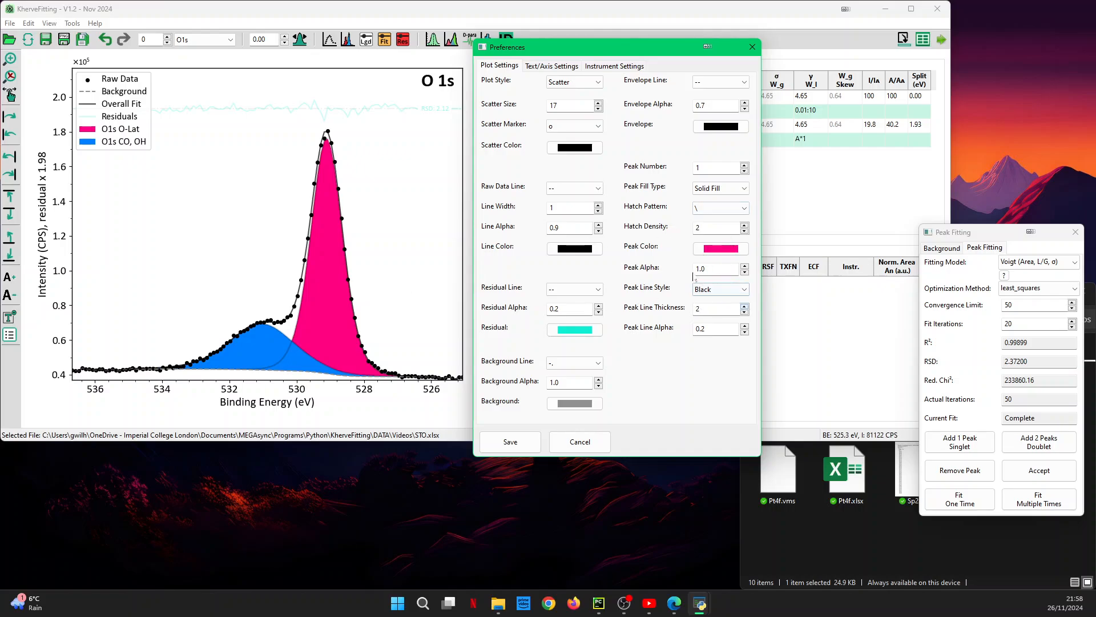
# Step: Set the peak alpha to 0.6 for the solid peak fills
pyautogui.click(745, 273)
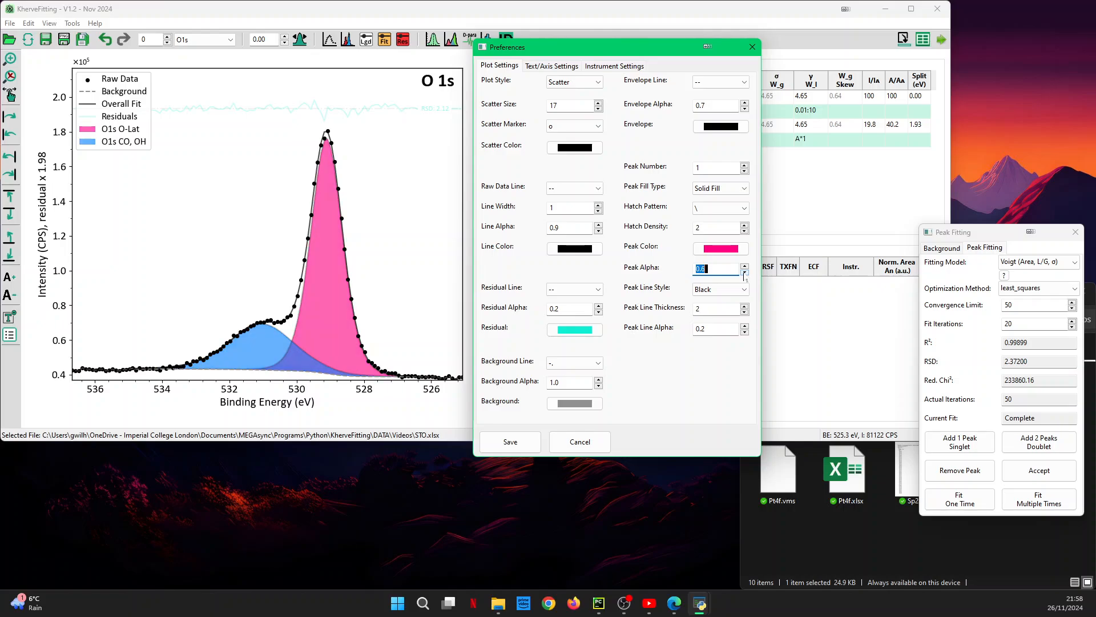
pyautogui.click(745, 266)
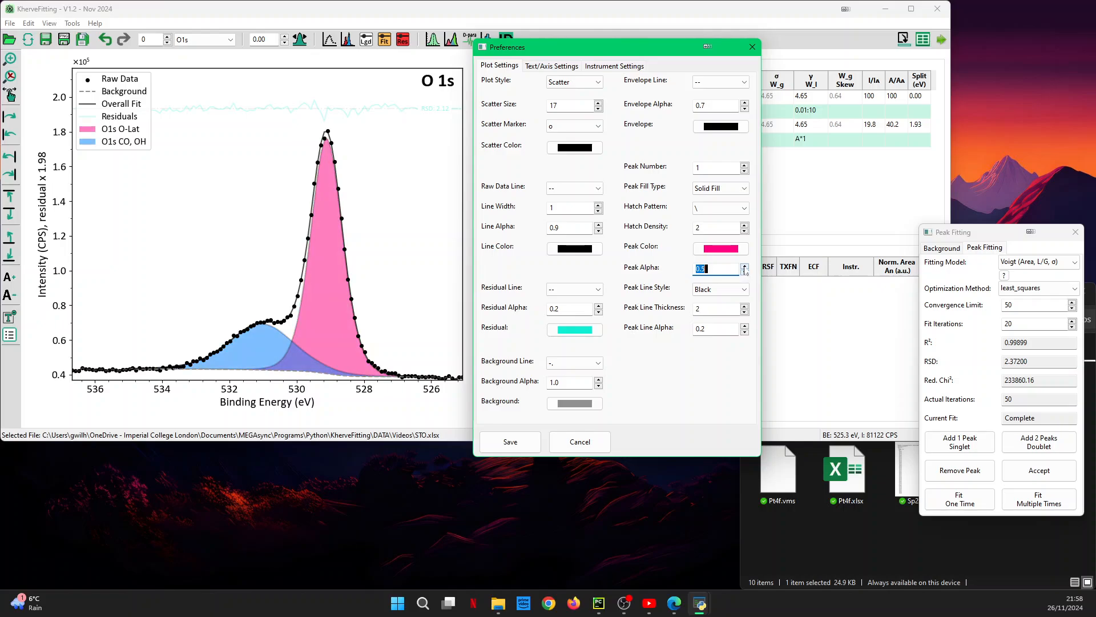
pyautogui.click(745, 267)
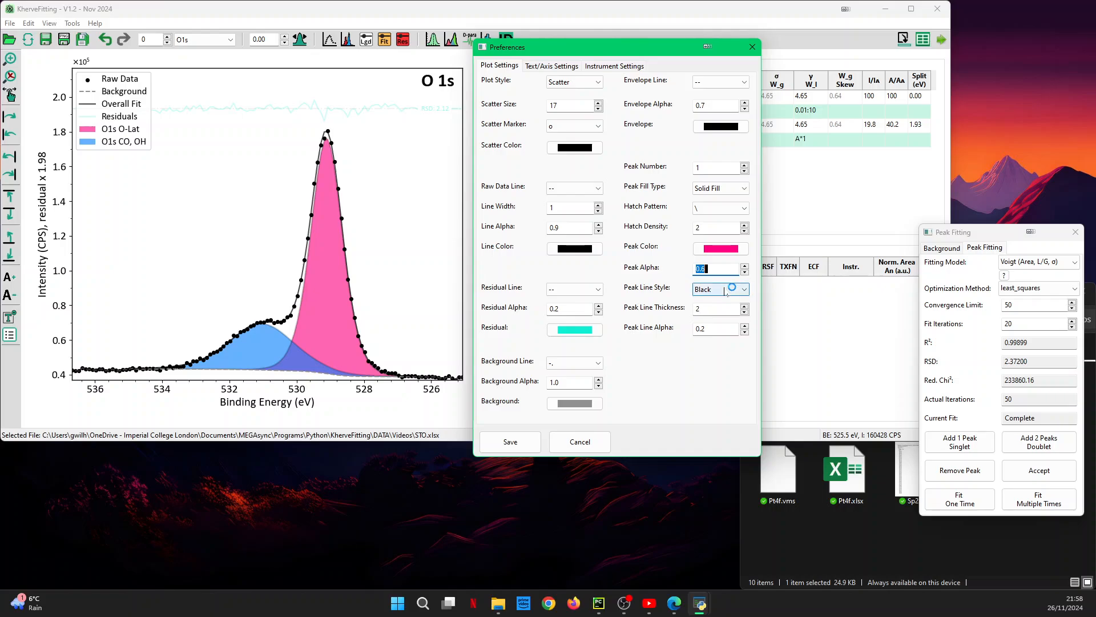
# Step: Raise the peak line alpha to 1.0 and try the Same Color, Grey and Yellow peak line styles, returning to Black
pyautogui.click(745, 328)
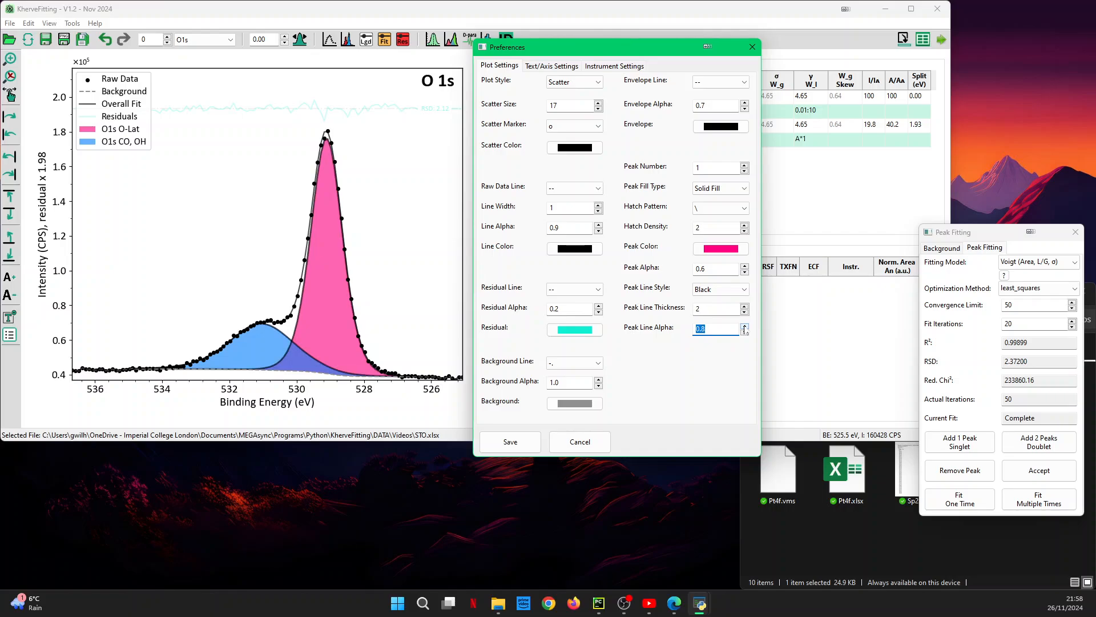
pyautogui.click(744, 327)
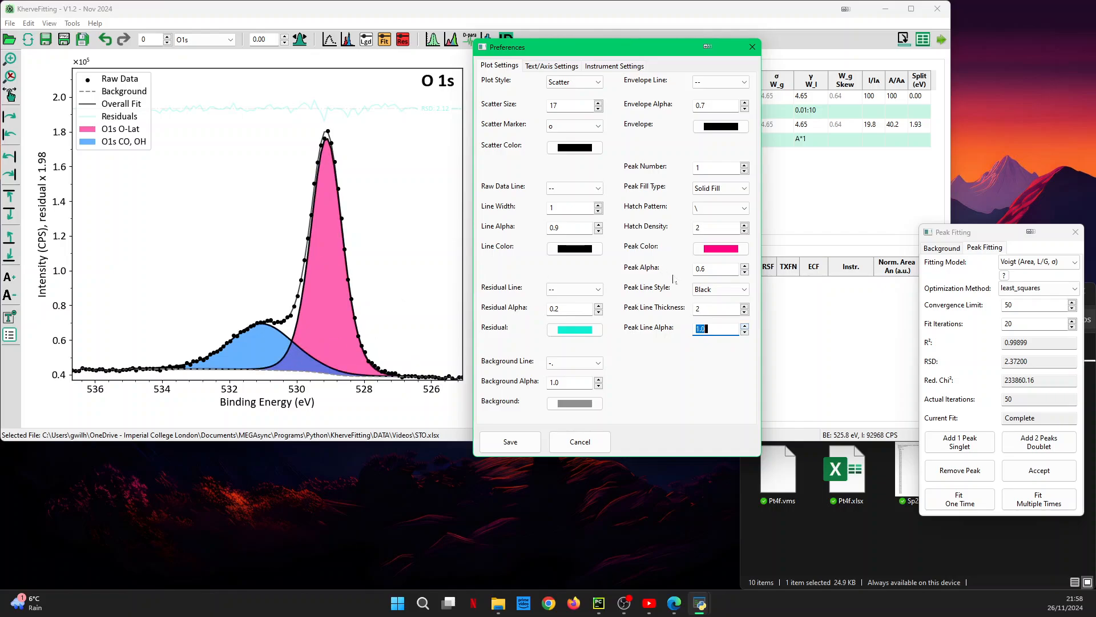
pyautogui.click(711, 290)
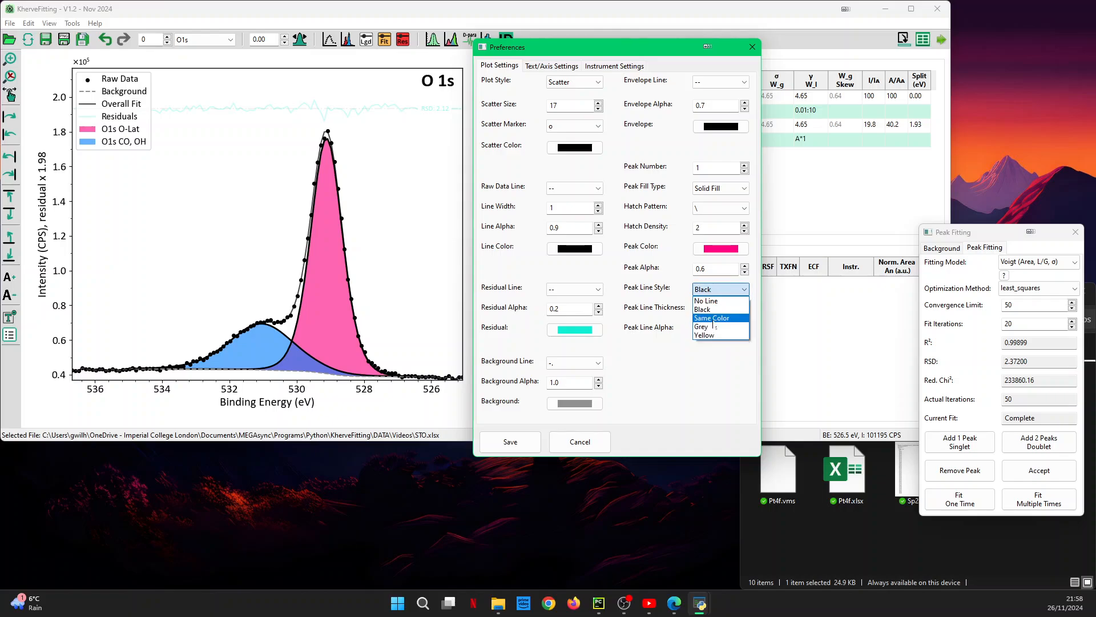
pyautogui.click(712, 307)
pyautogui.click(714, 290)
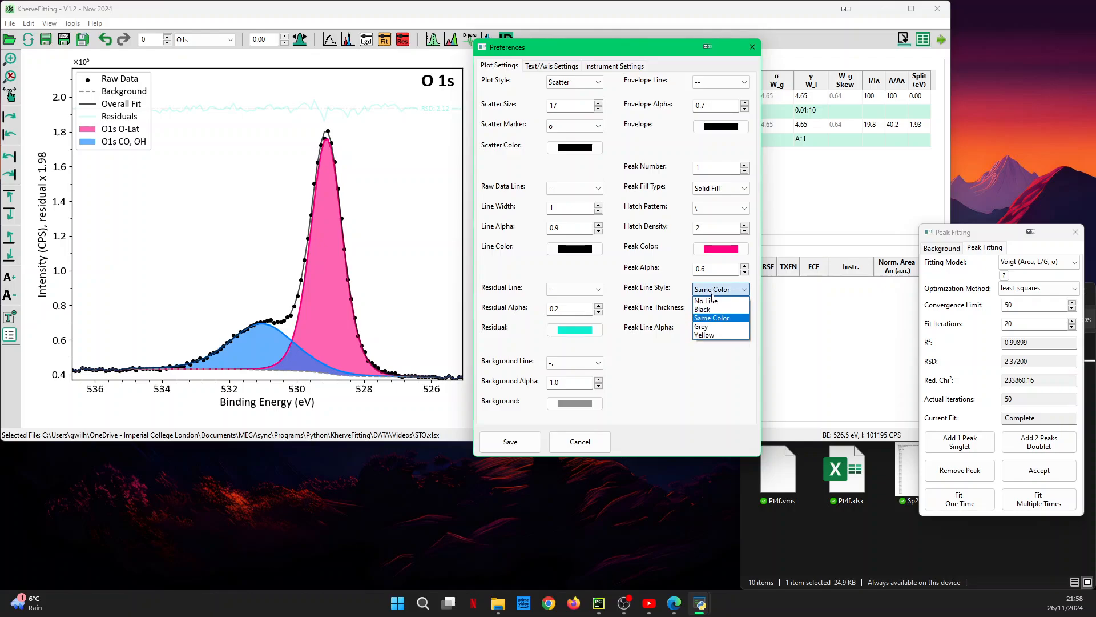
pyautogui.click(713, 328)
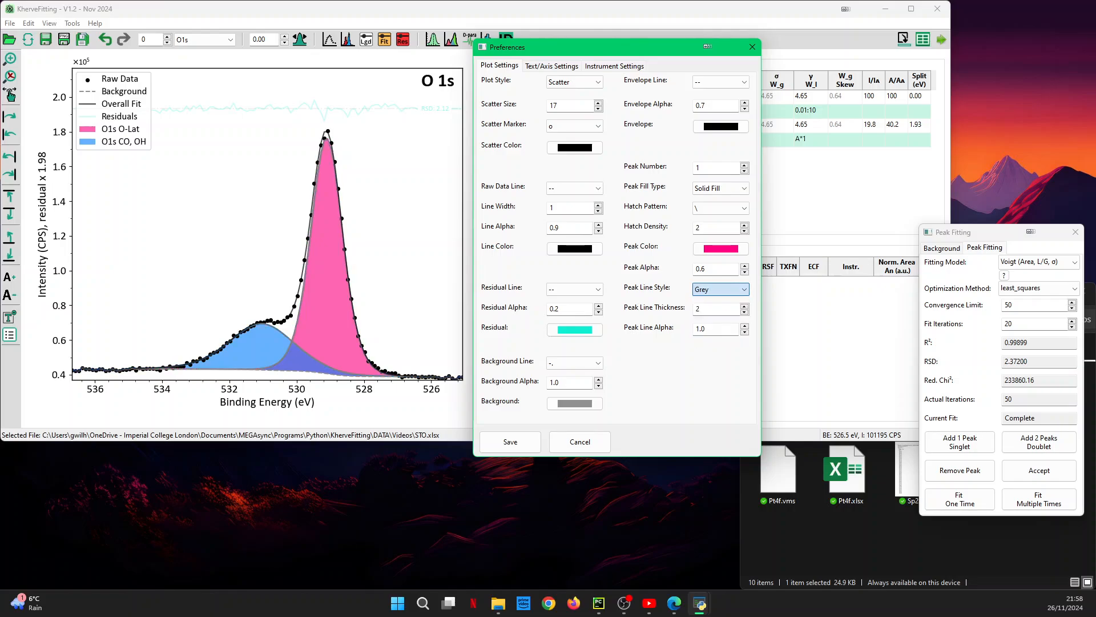
pyautogui.click(713, 289)
pyautogui.click(707, 335)
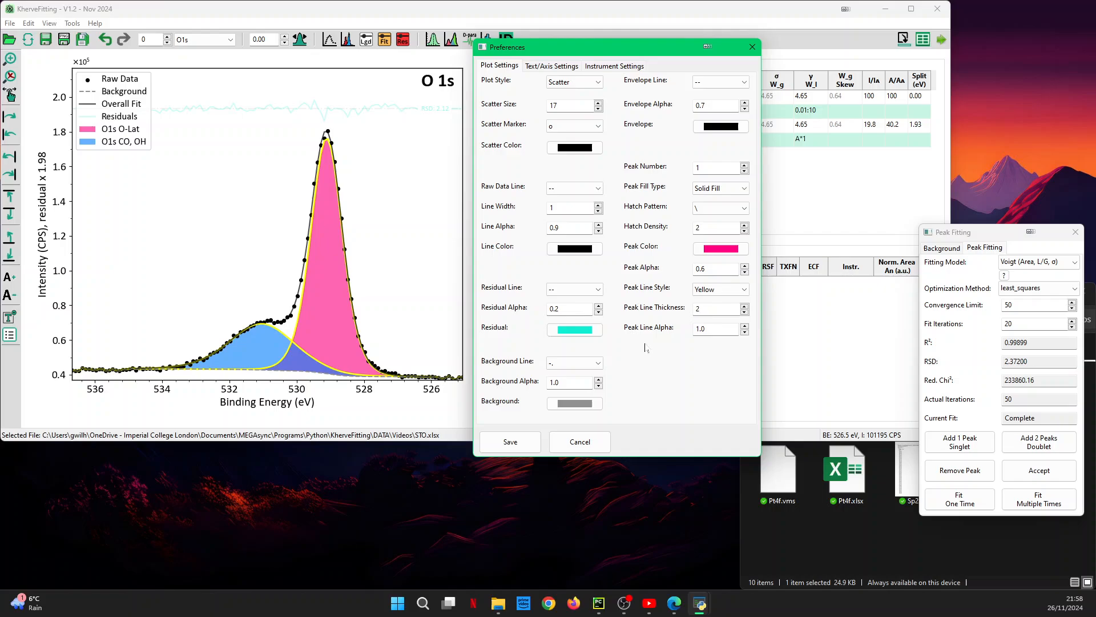
pyautogui.click(717, 289)
pyautogui.click(708, 309)
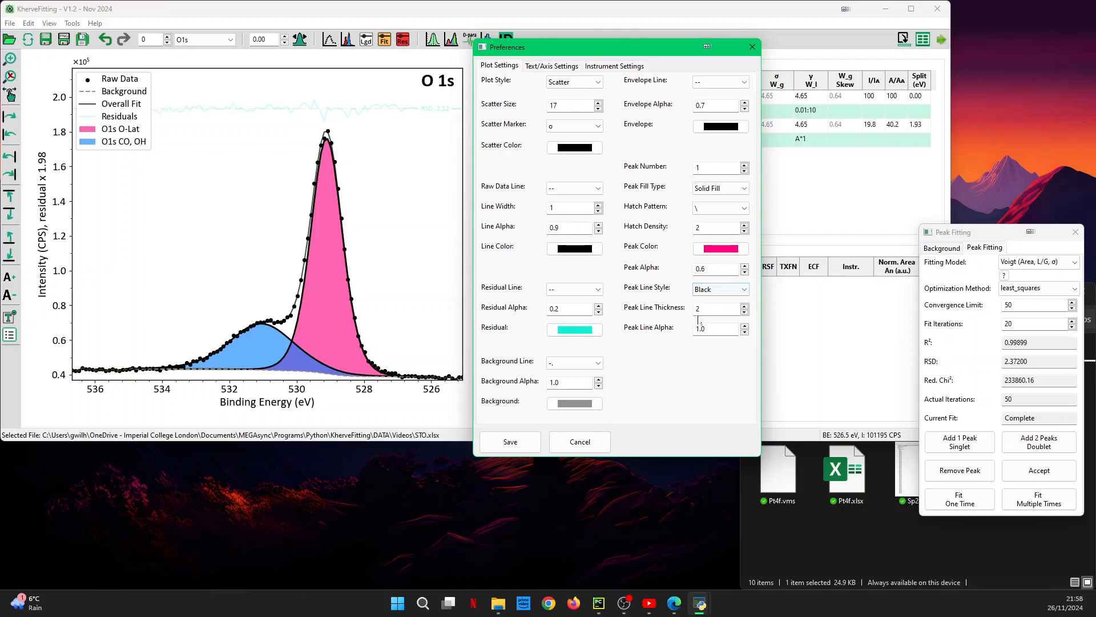
# Step: Set the peak line alpha to 0.3, and try a peak line thickness of 1 before restoring it to 2
pyautogui.click(745, 334)
pyautogui.click(745, 333)
pyautogui.click(745, 334)
pyautogui.click(745, 334)
pyautogui.click(745, 334)
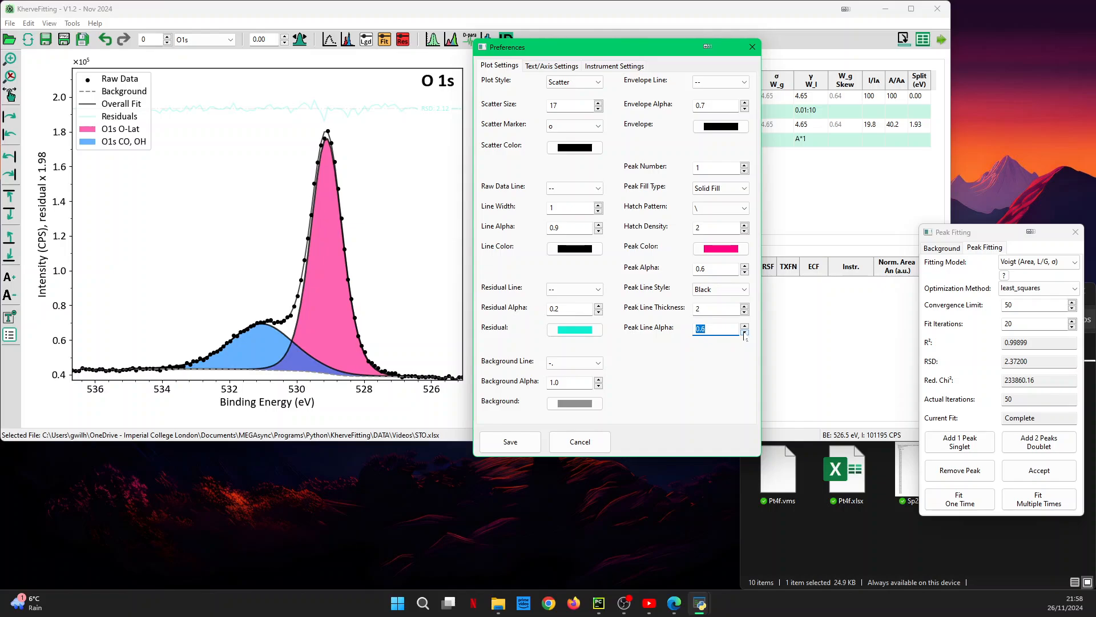
pyautogui.click(745, 333)
pyautogui.click(745, 333)
pyautogui.click(746, 333)
pyautogui.click(745, 330)
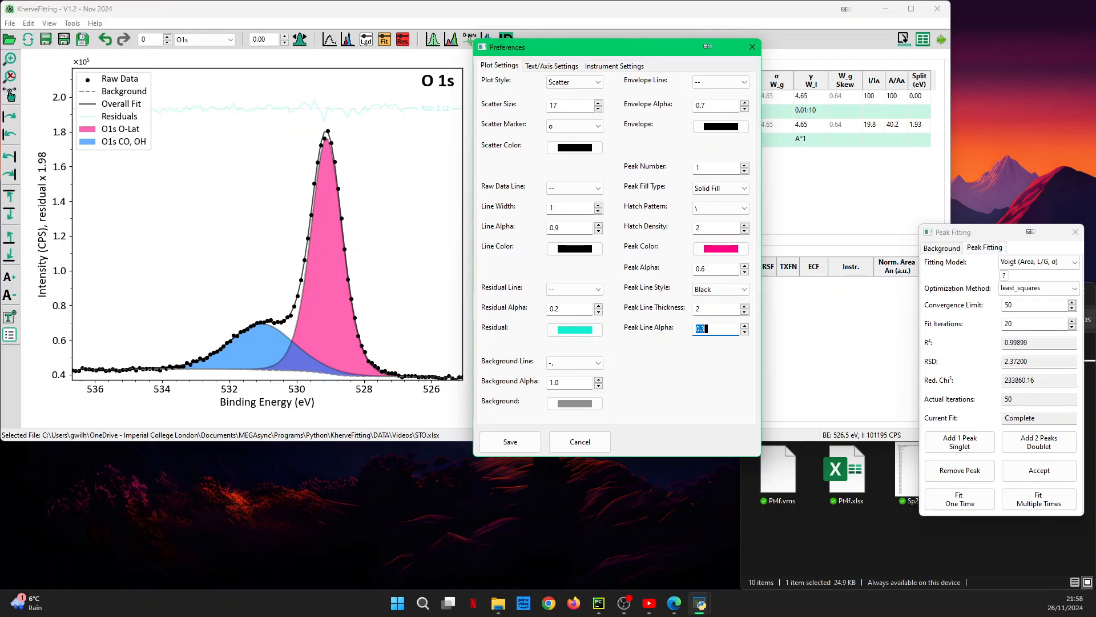
pyautogui.click(744, 311)
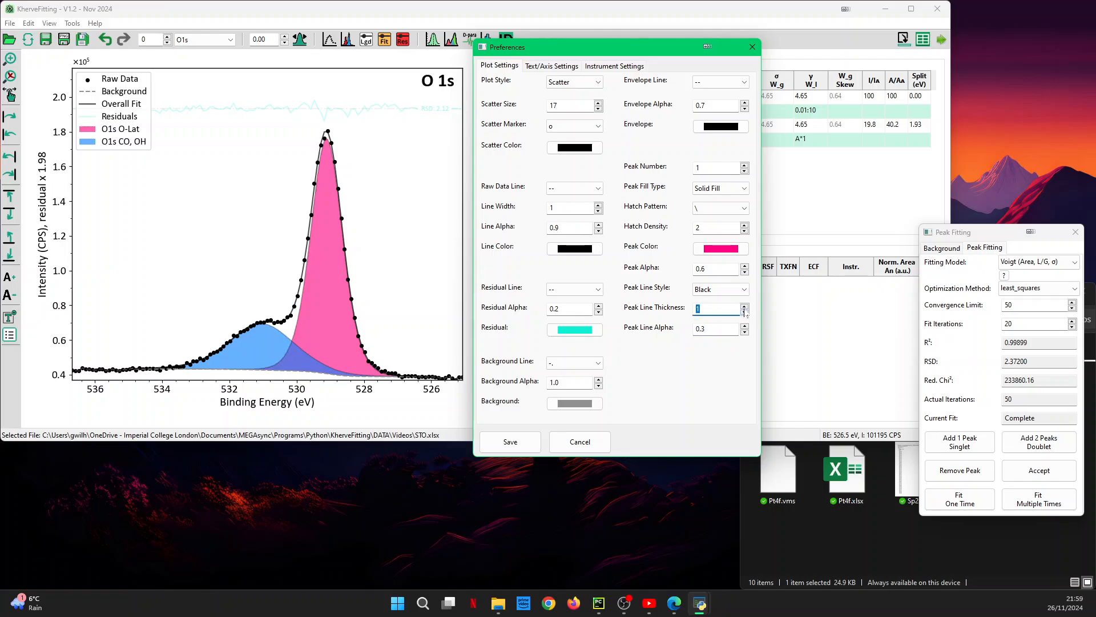
pyautogui.click(744, 307)
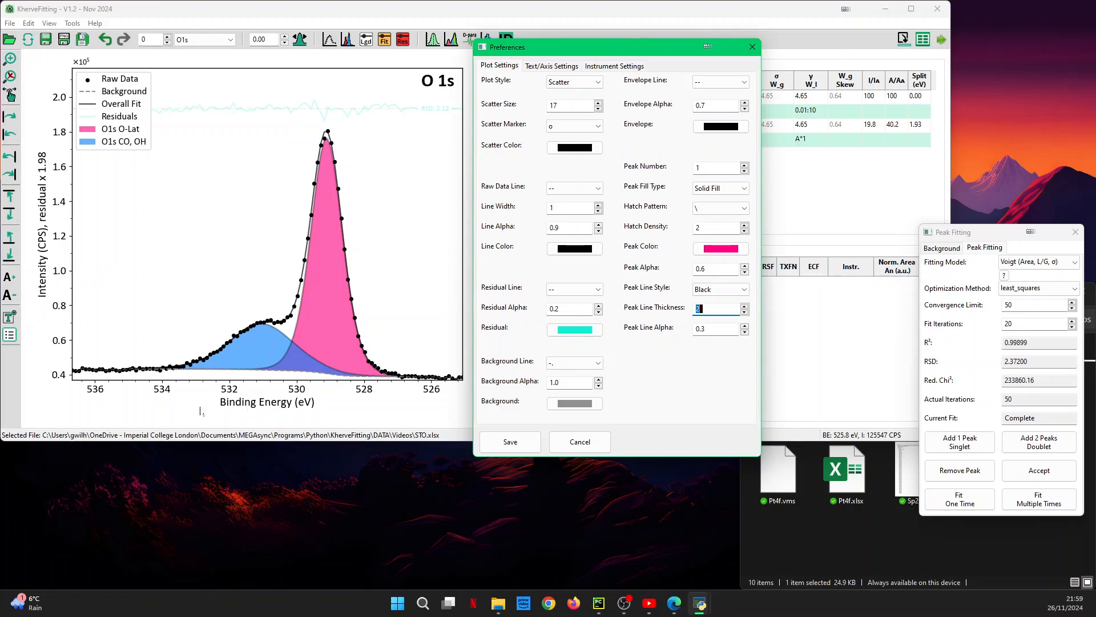
# Step: Review the text and axis preferences and save all preference settings
pyautogui.click(551, 65)
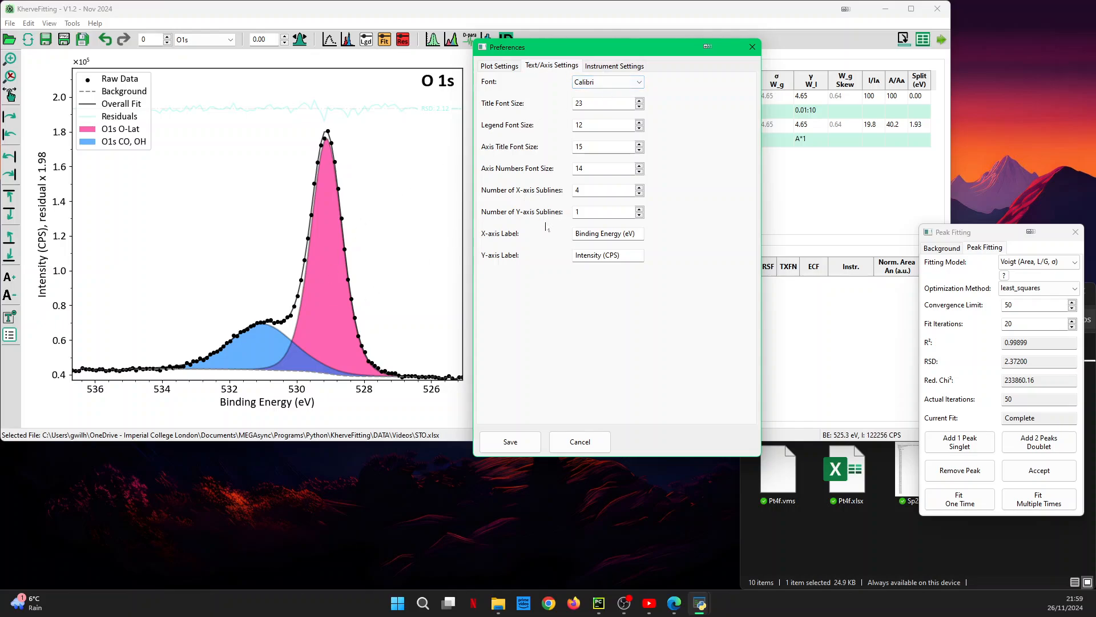
pyautogui.click(511, 442)
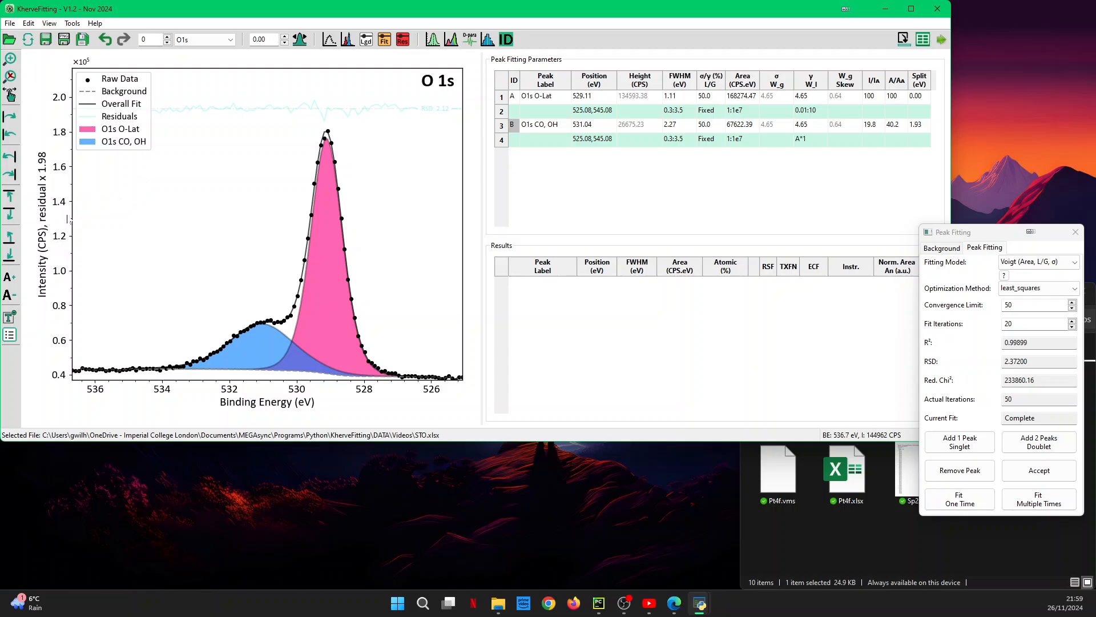
# Step: Try smaller text on the O 1s plot, and enlarge it back to the original font size
pyautogui.click(11, 296)
pyautogui.click(12, 295)
pyautogui.click(12, 295)
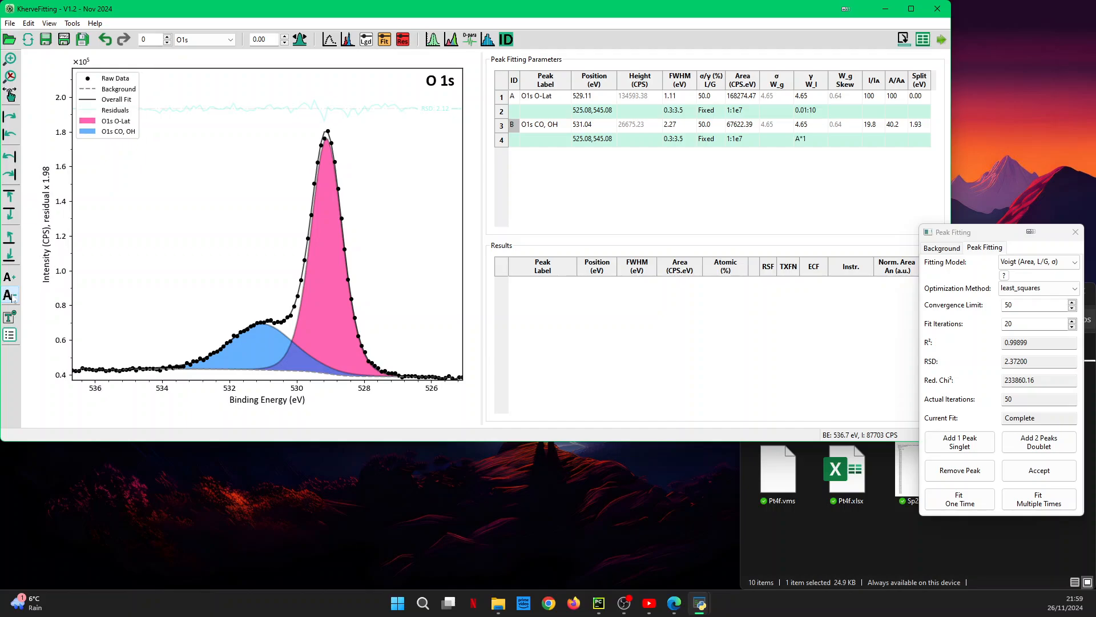
pyautogui.click(12, 295)
pyautogui.click(8, 278)
pyautogui.click(8, 279)
pyautogui.click(9, 278)
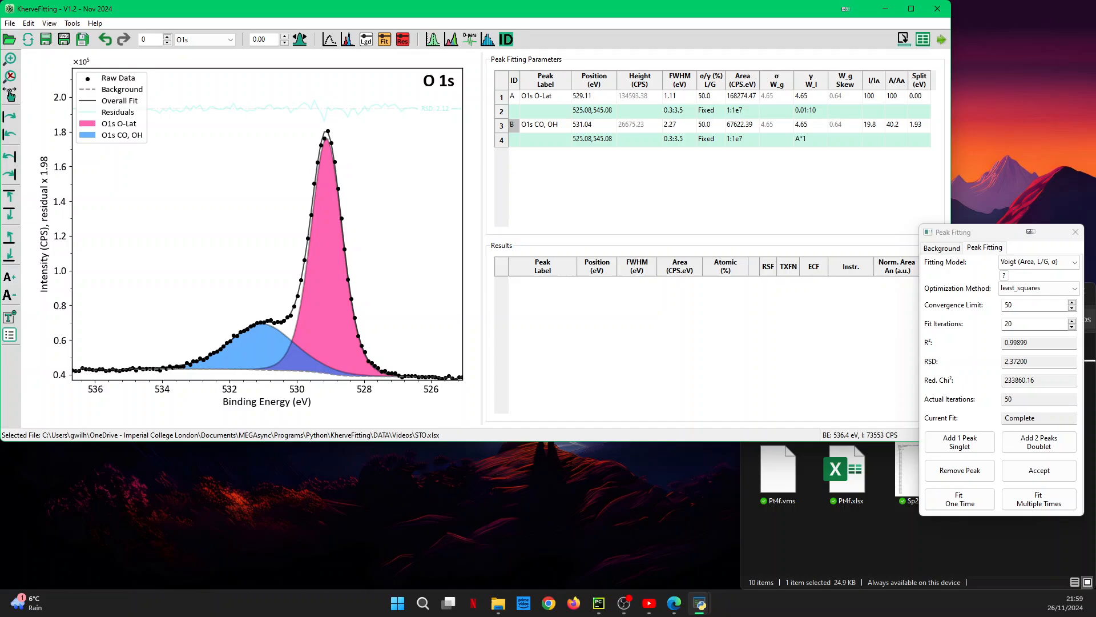
pyautogui.click(12, 279)
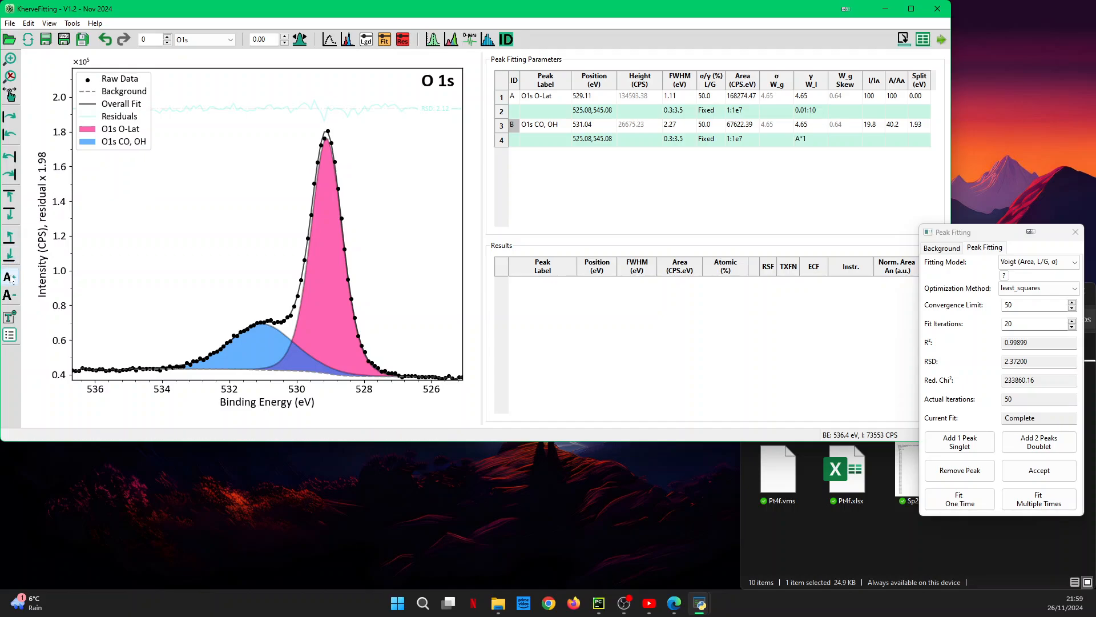
# Step: Look through the fitted C 1s and Ti 2p spectra, moving the Peak Fitting window aside to clear the results area
pyautogui.hotkey('ctrl', '[')
pyautogui.hotkey('ctrl', ']')
pyautogui.hotkey('ctrl', '[')
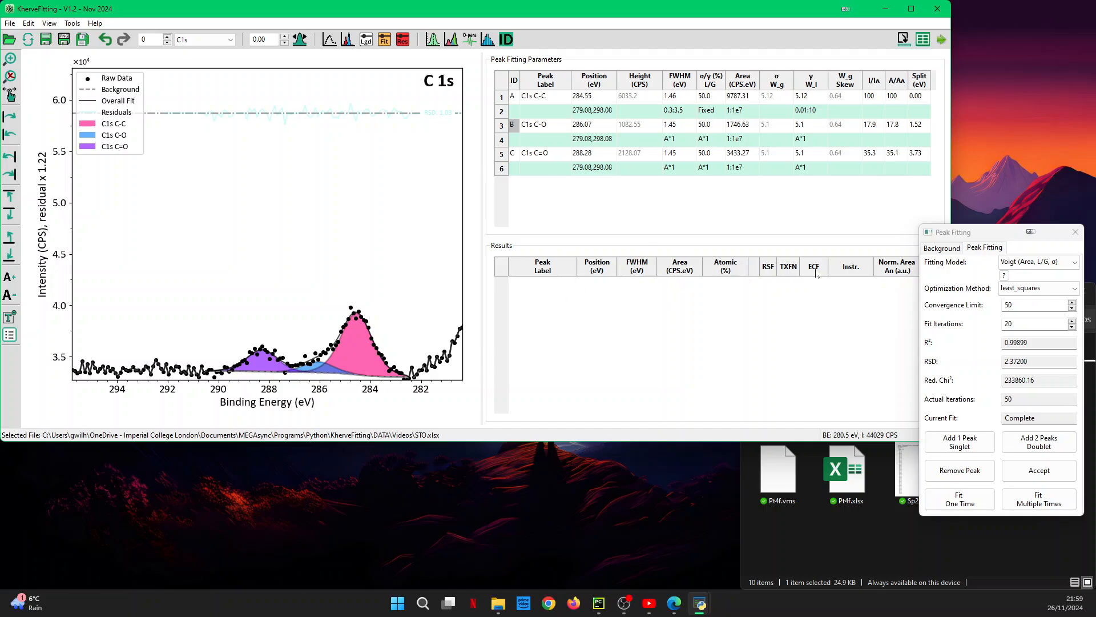
pyautogui.moveTo(965, 238); pyautogui.dragTo(984, 237)
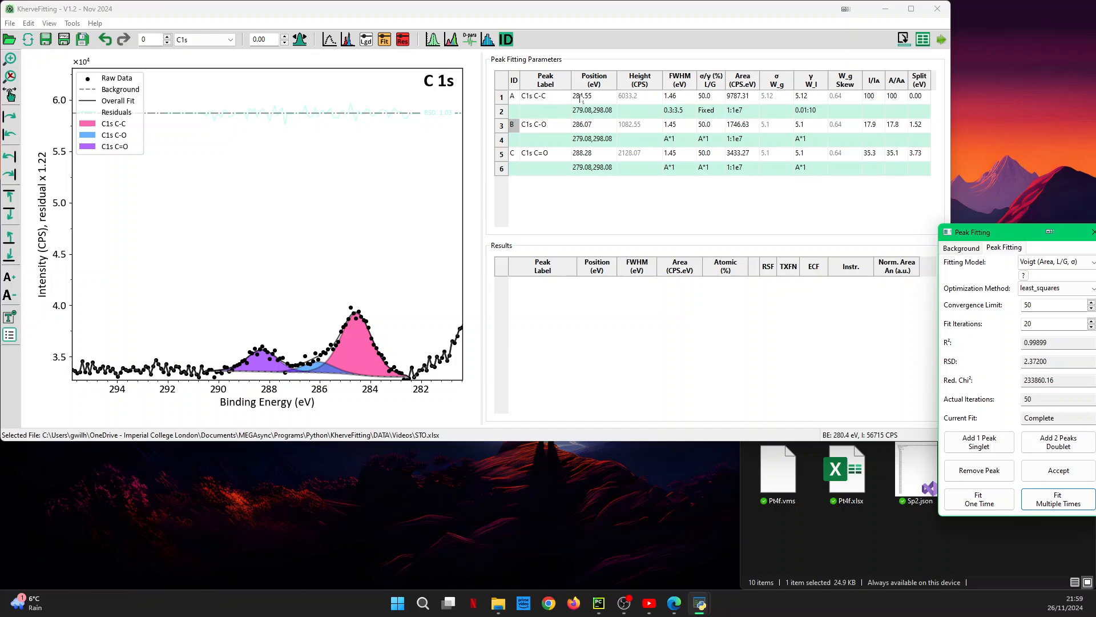
pyautogui.click(582, 14)
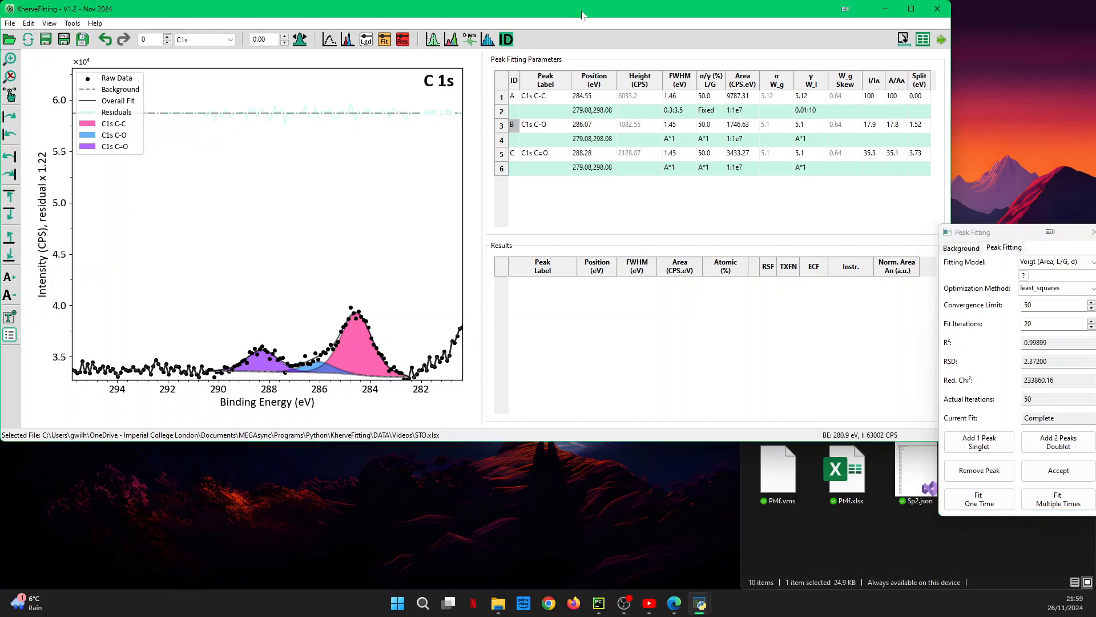
pyautogui.hotkey('ctrl', ']')
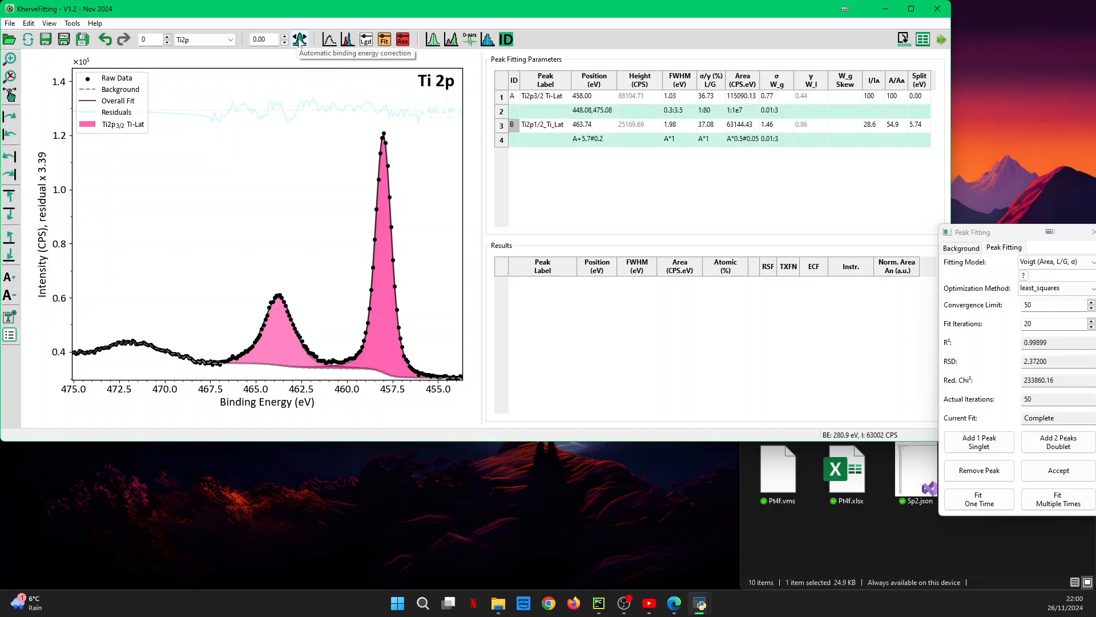
pyautogui.click(230, 40)
pyautogui.click(195, 48)
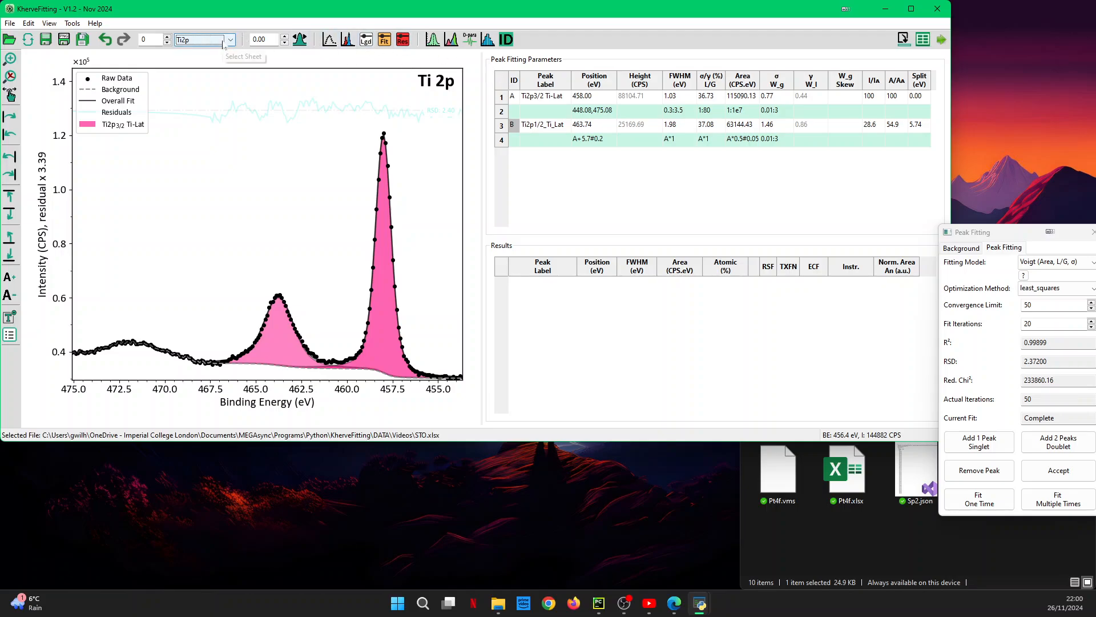
# Step: Check the C 1s peak positions, return to the Ti 2p spectrum, and apply the automatic binding-energy correction
pyautogui.click(201, 40)
pyautogui.click(191, 77)
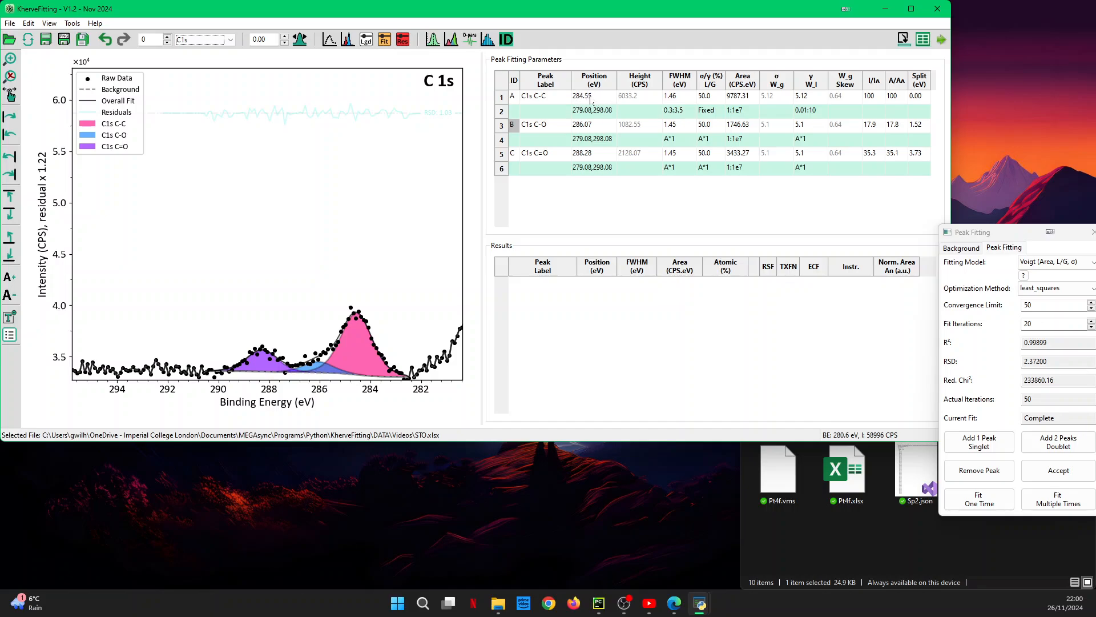
pyautogui.click(228, 40)
pyautogui.click(188, 51)
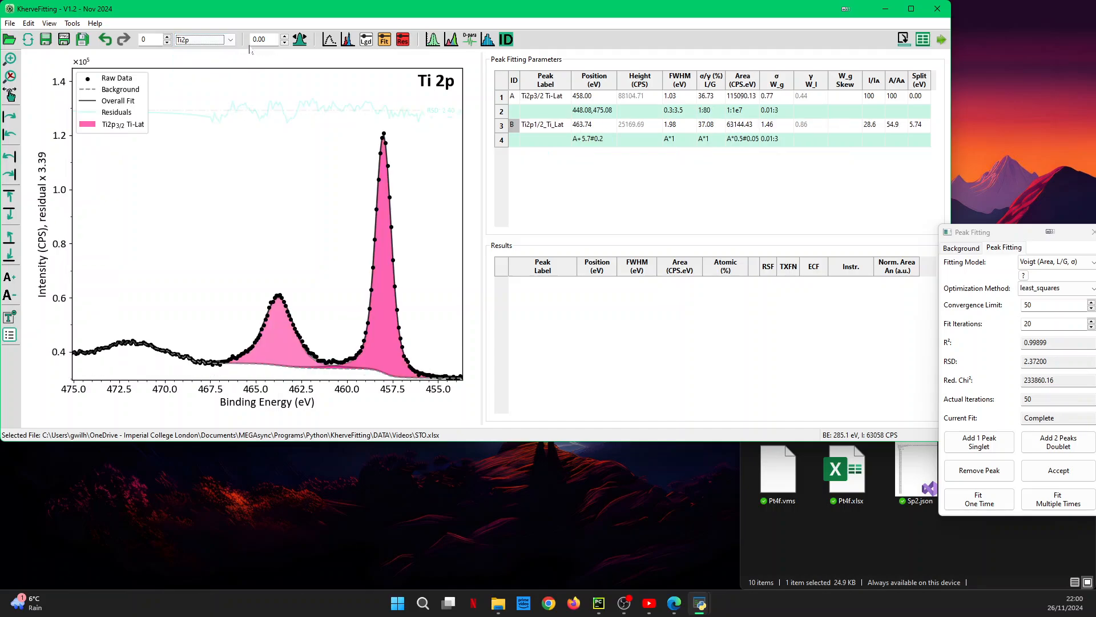
pyautogui.click(300, 43)
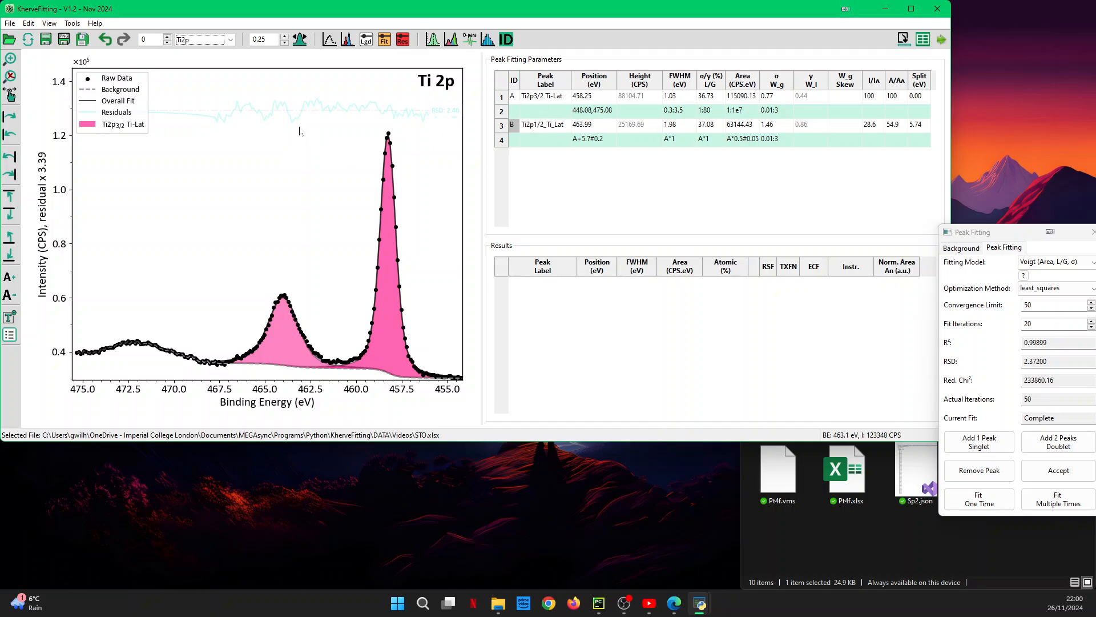
# Step: Export the O 1s fitted peaks to the results table and widen its Instr. column
pyautogui.scroll(-1, 299, 131)
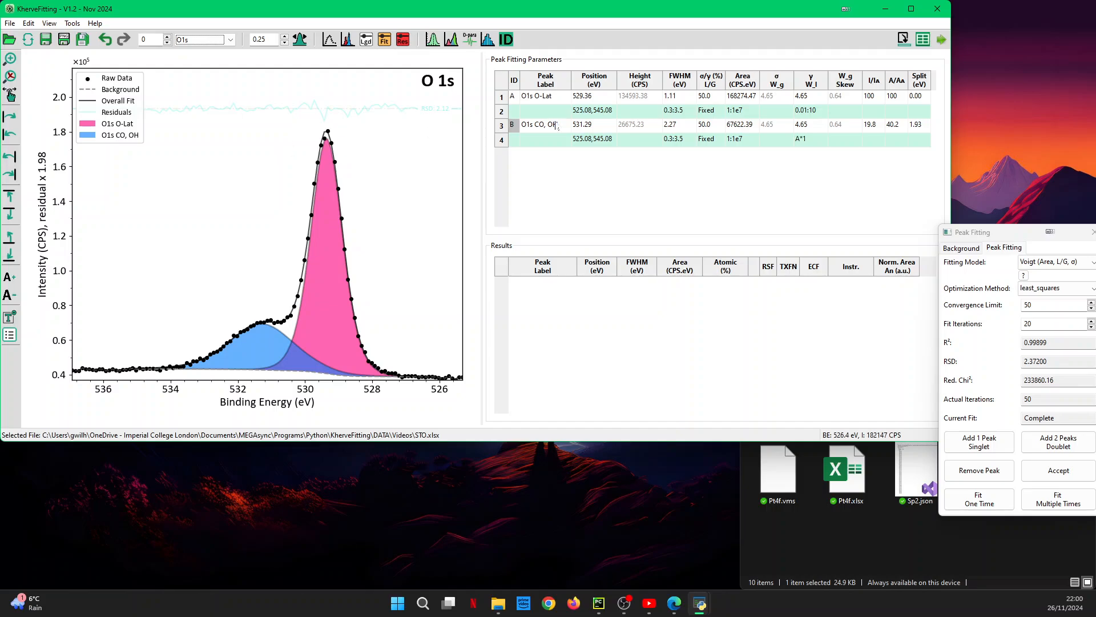
pyautogui.click(903, 39)
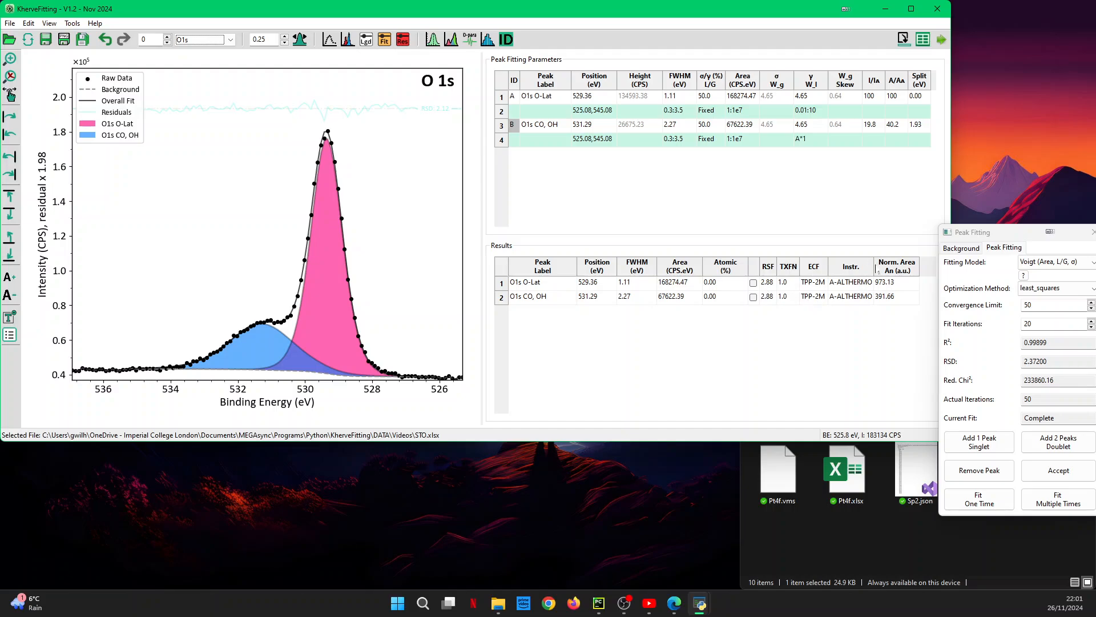
pyautogui.moveTo(875, 267); pyautogui.dragTo(885, 267)
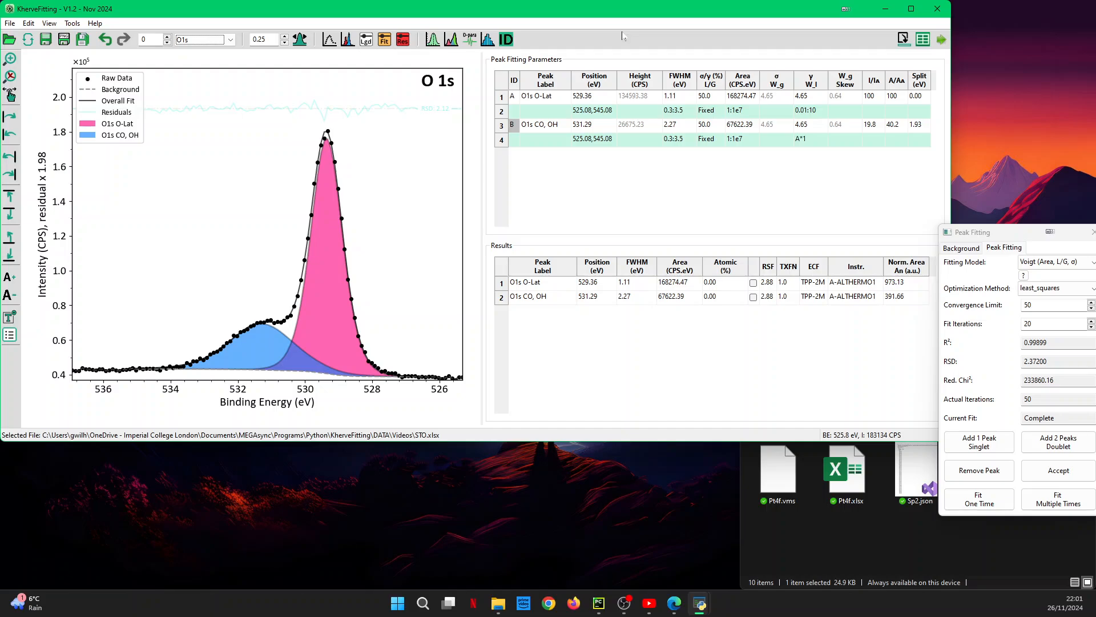
# Step: Add the fitted Ti 2p and Sr 3d peaks to the results table
pyautogui.press('Down')
pyautogui.press('Down')
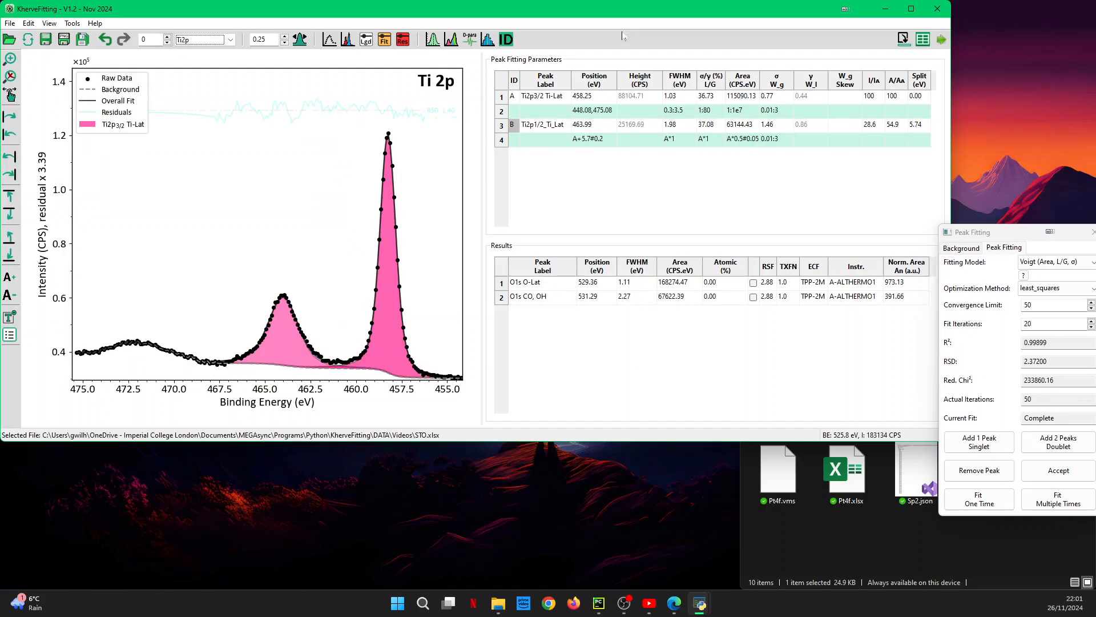
pyautogui.click(904, 39)
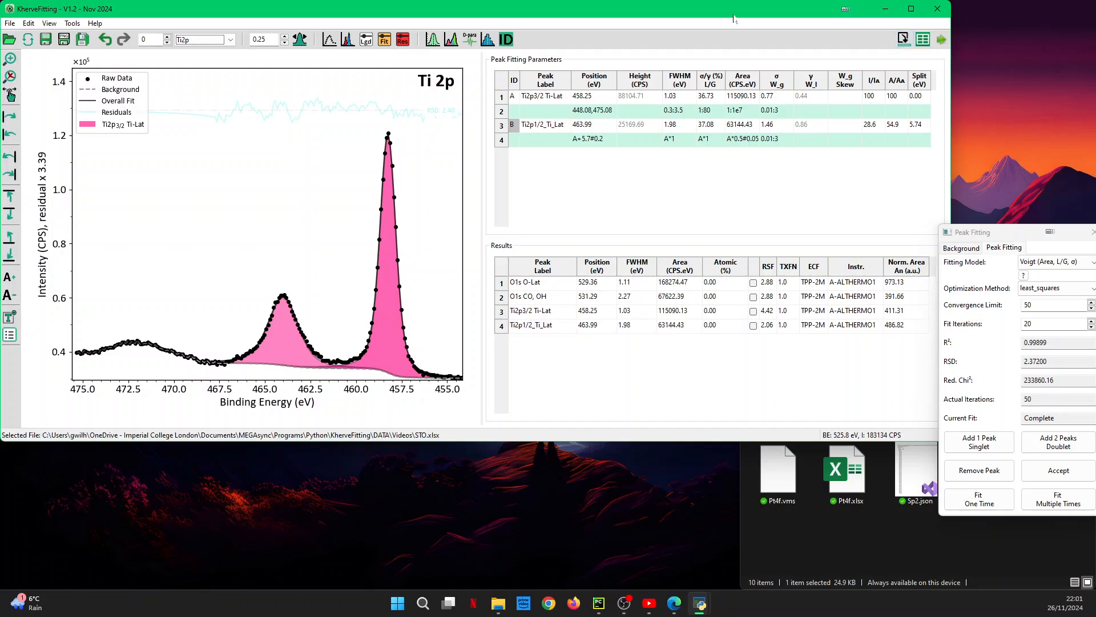
pyautogui.press('Down')
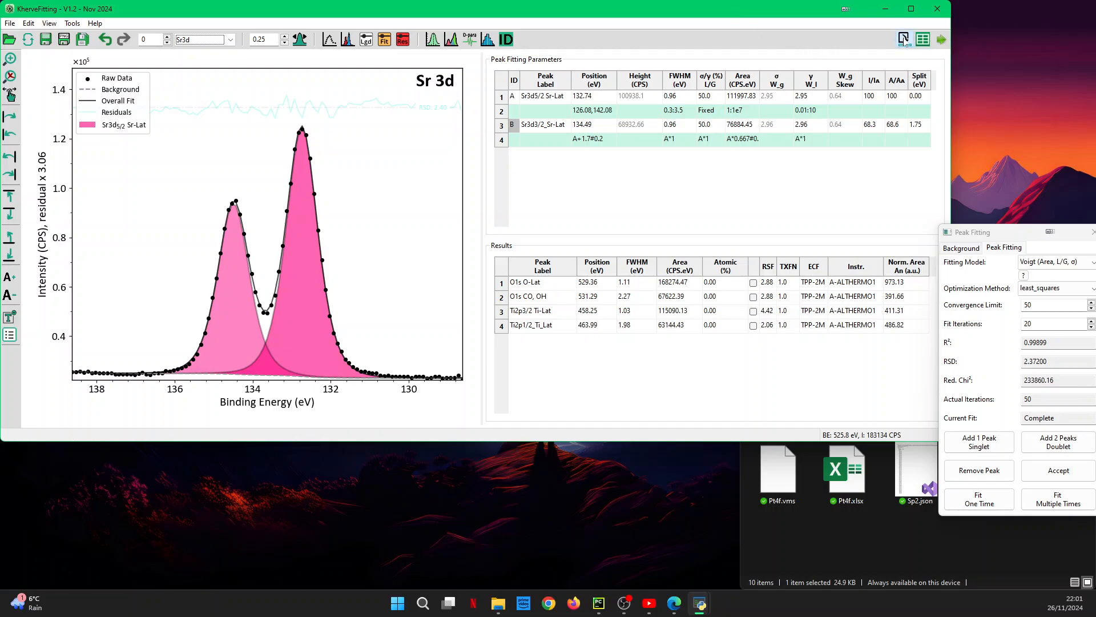
pyautogui.click(904, 39)
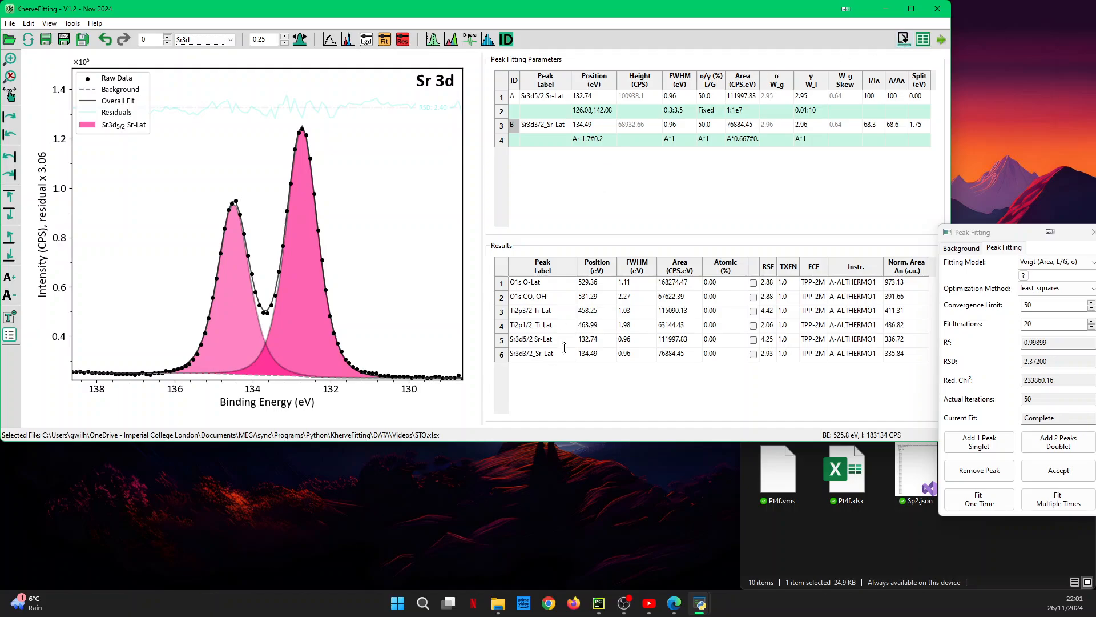
# Step: Include only O1s O-Lat, Ti2p3/2 Ti-Lat and Sr3d5/2 Sr-Lat in the atomic percentage calculation, leaving Ti2p1/2 excluded after trying it
pyautogui.doubleClick(543, 284)
pyautogui.click(753, 283)
pyautogui.click(754, 312)
pyautogui.click(753, 327)
pyautogui.click(753, 326)
pyautogui.click(753, 340)
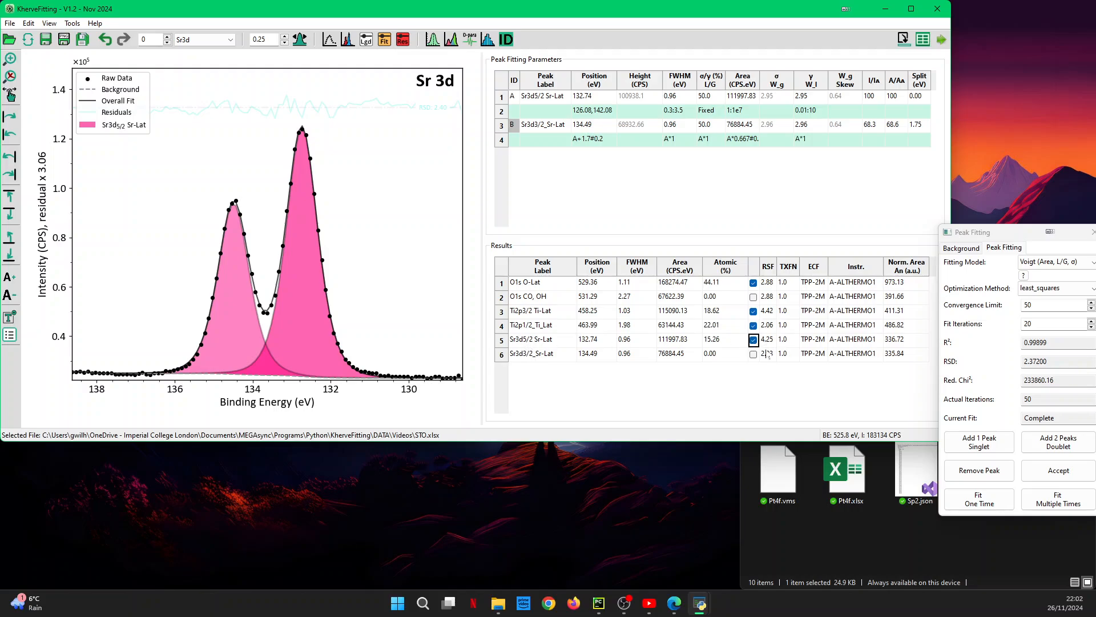
pyautogui.click(754, 326)
pyautogui.click(613, 213)
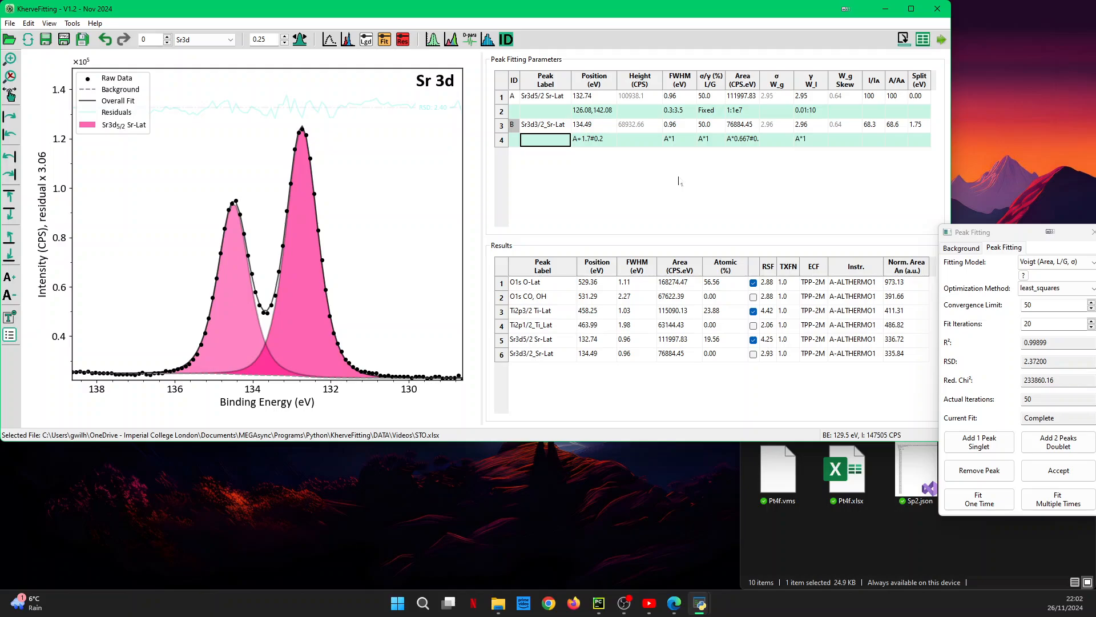
# Step: Bring the Videos folder window to the front, close the Peak Fitting window, and reposition the folder so all its files show
pyautogui.click(813, 523)
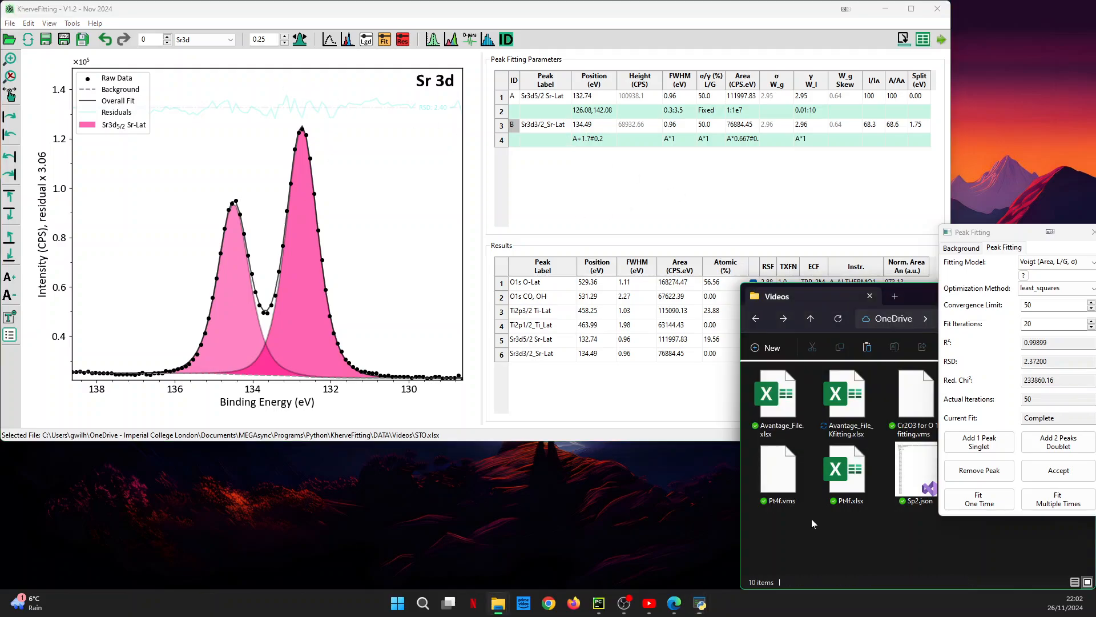
pyautogui.moveTo(913, 287); pyautogui.dragTo(845, 280)
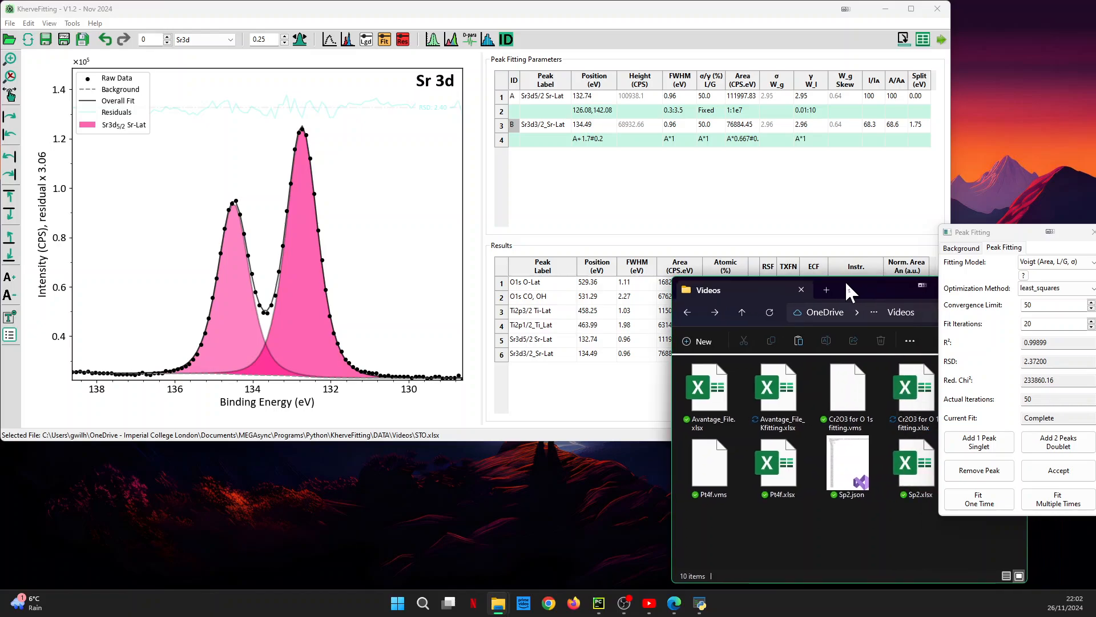
pyautogui.click(1093, 232)
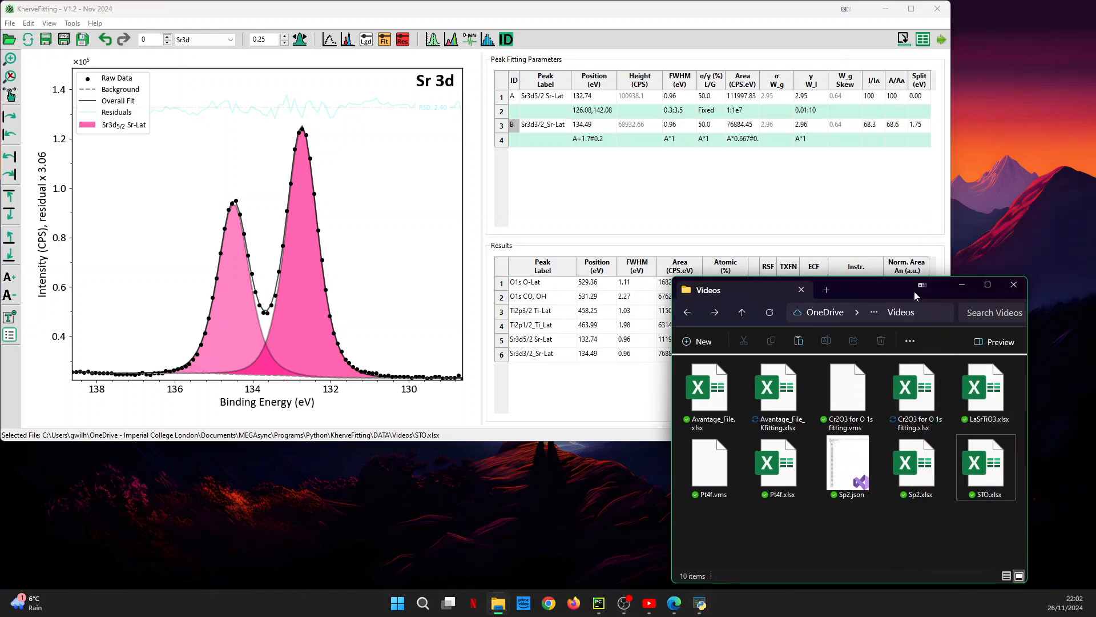
pyautogui.moveTo(870, 287); pyautogui.dragTo(906, 280)
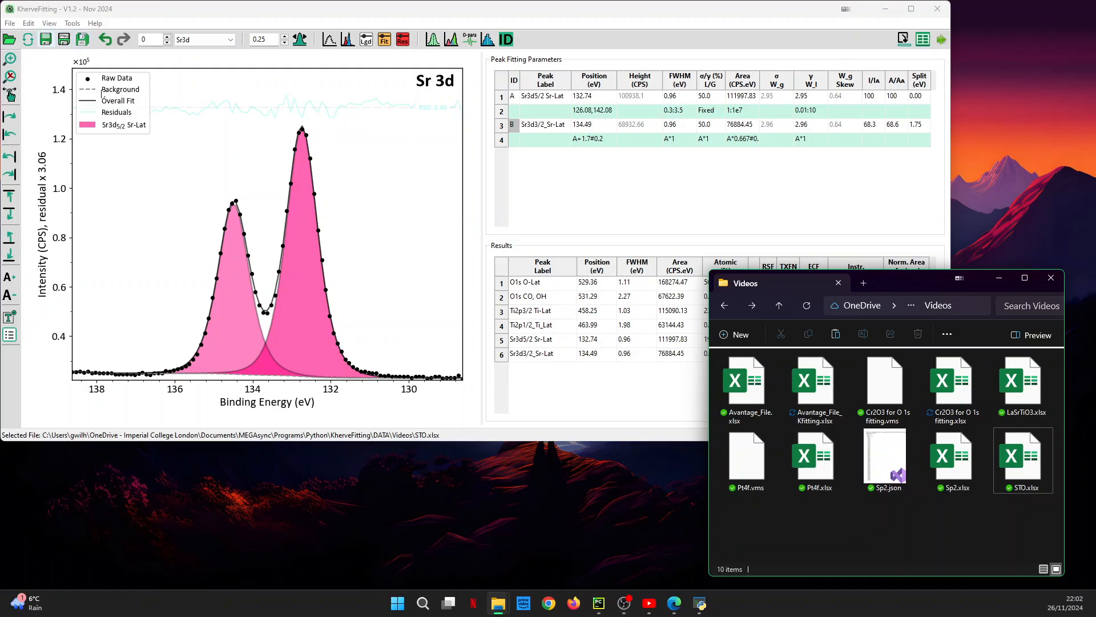
# Step: Save the Sr 3d sheet to the Excel file, and save all sheets with their plots
pyautogui.click(46, 40)
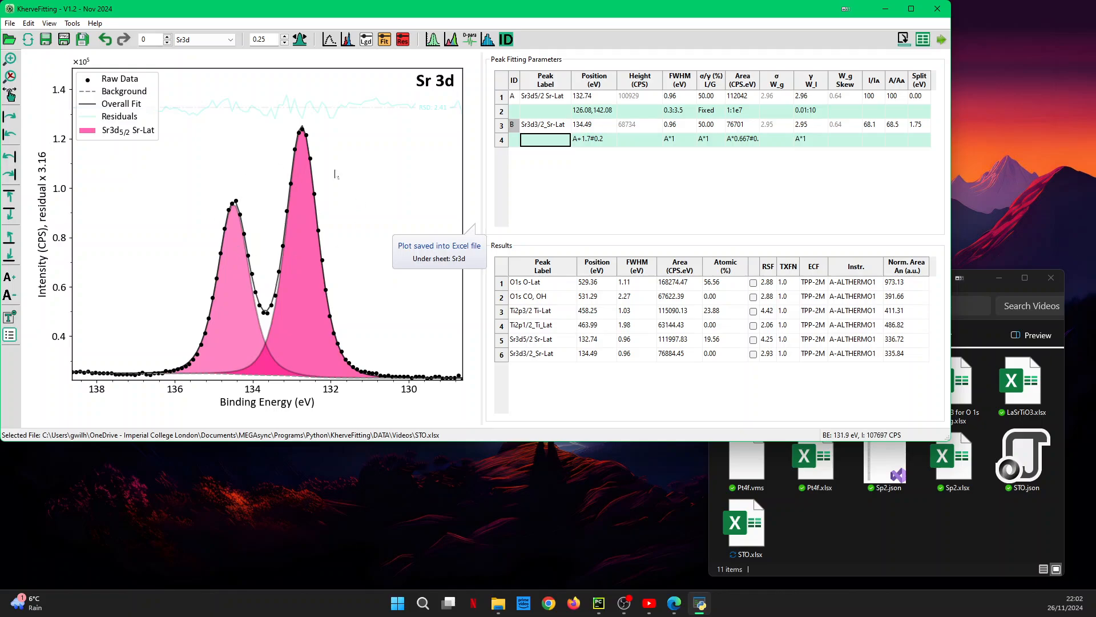
pyautogui.click(885, 523)
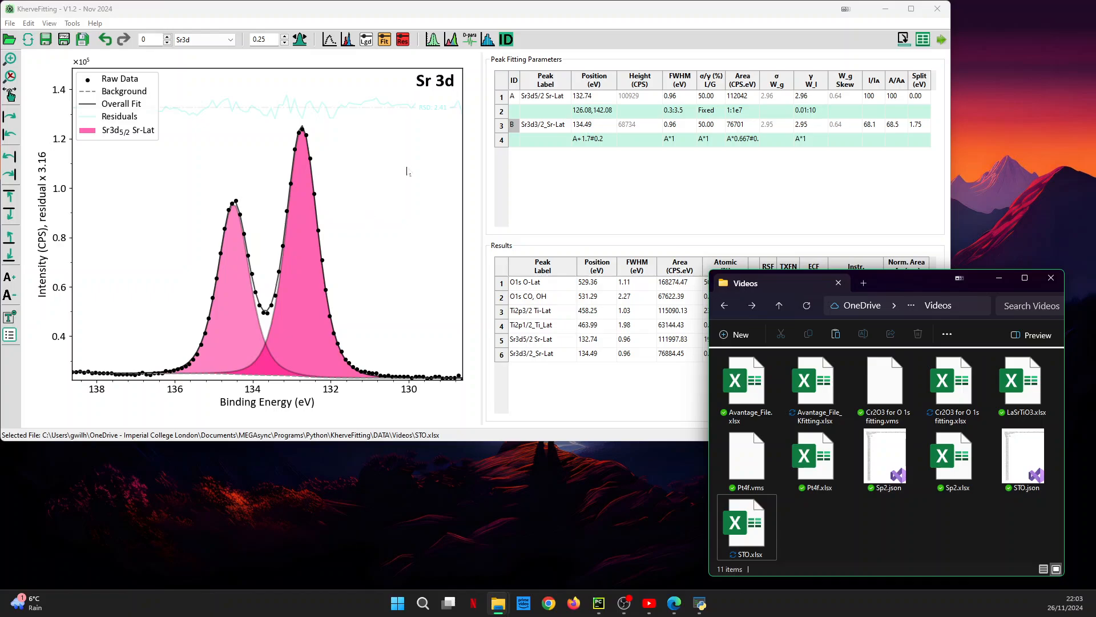
pyautogui.click(586, 184)
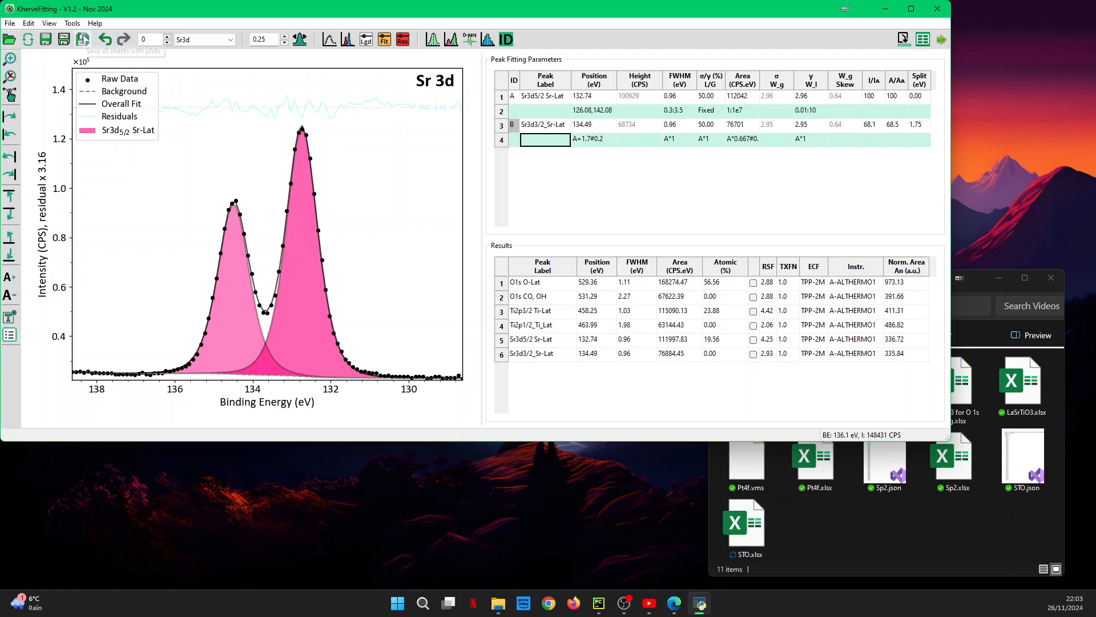
pyautogui.click(84, 40)
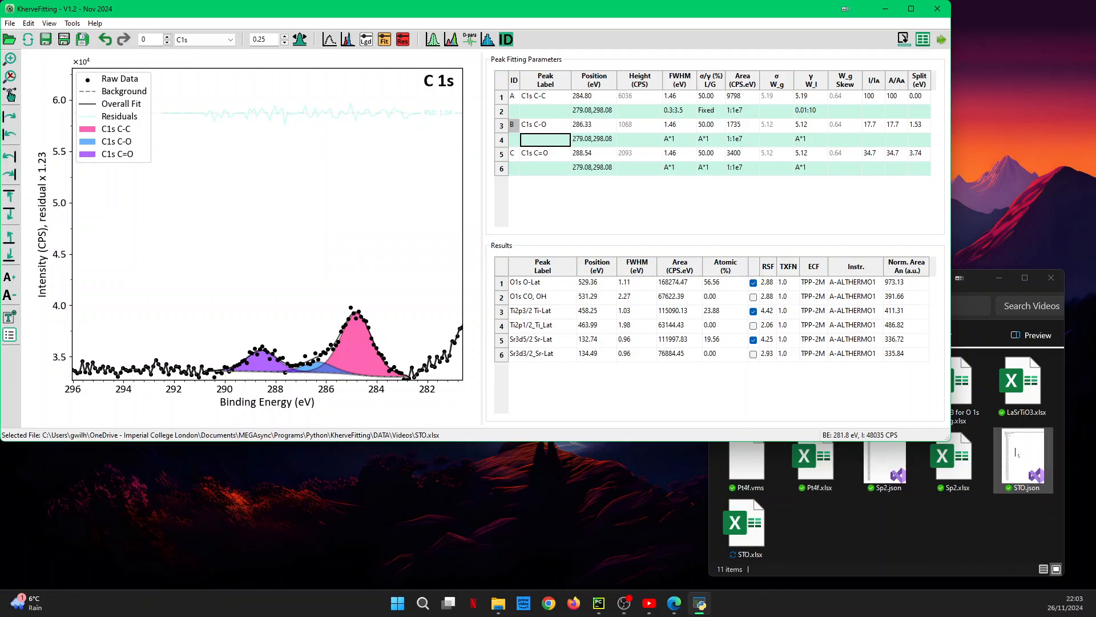
# Step: Open the saved STO.xlsx from the Videos folder in Excel and maximize its window
pyautogui.click(781, 523)
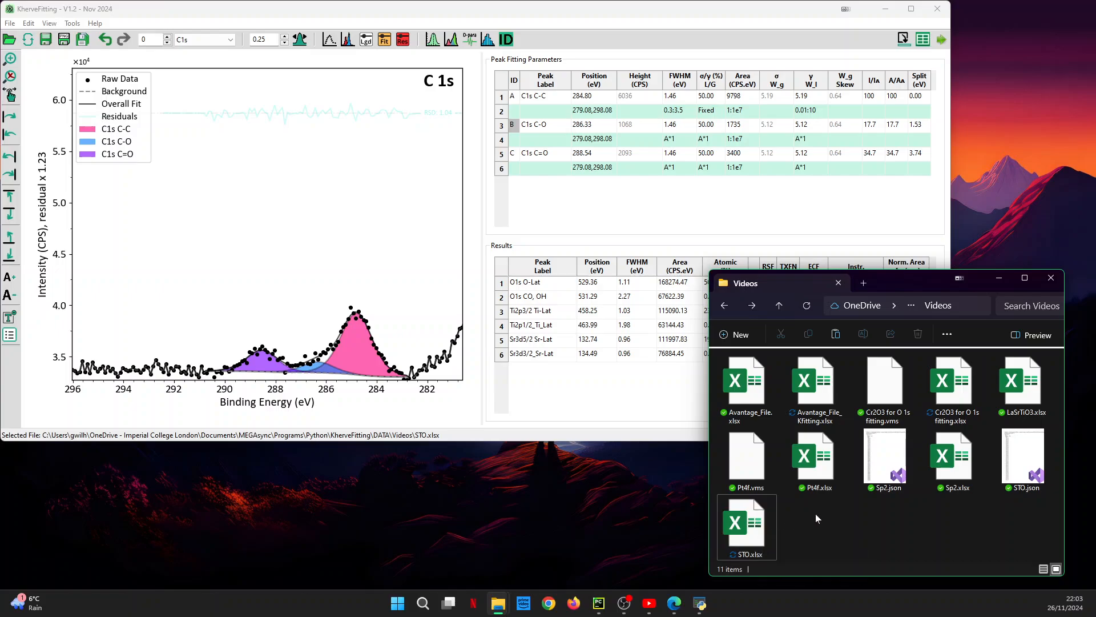
pyautogui.click(750, 530)
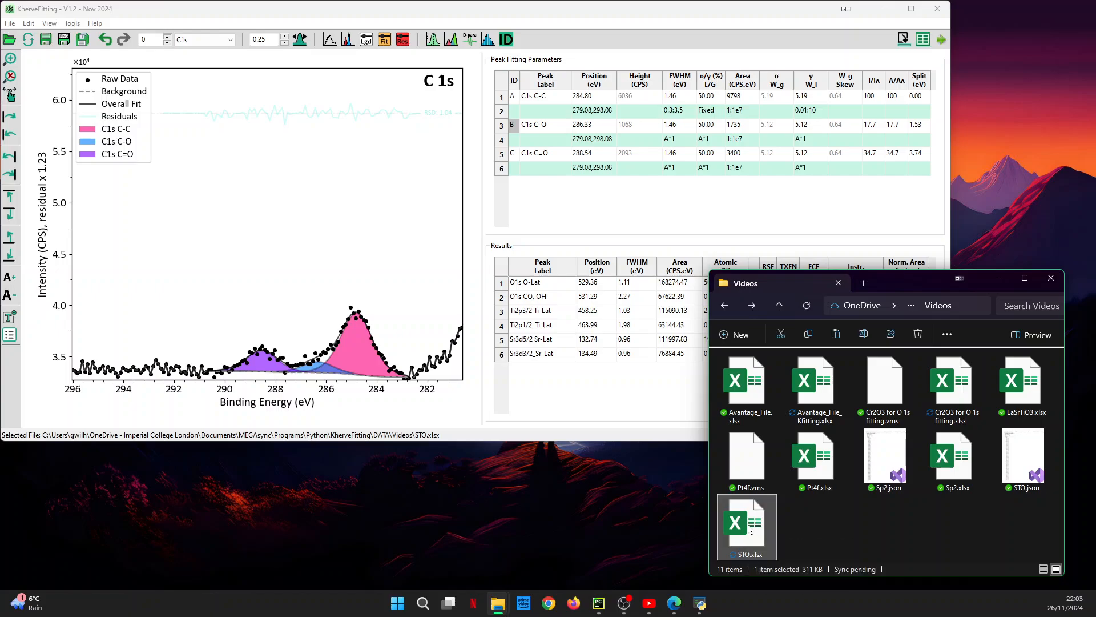
pyautogui.doubleClick(750, 530)
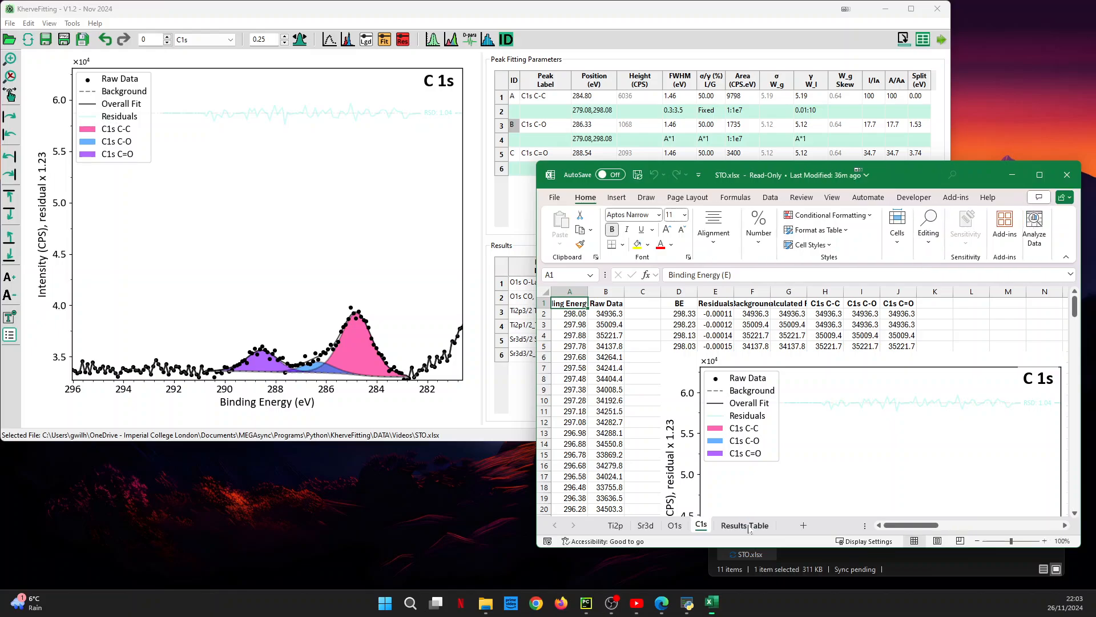
pyautogui.doubleClick(900, 173)
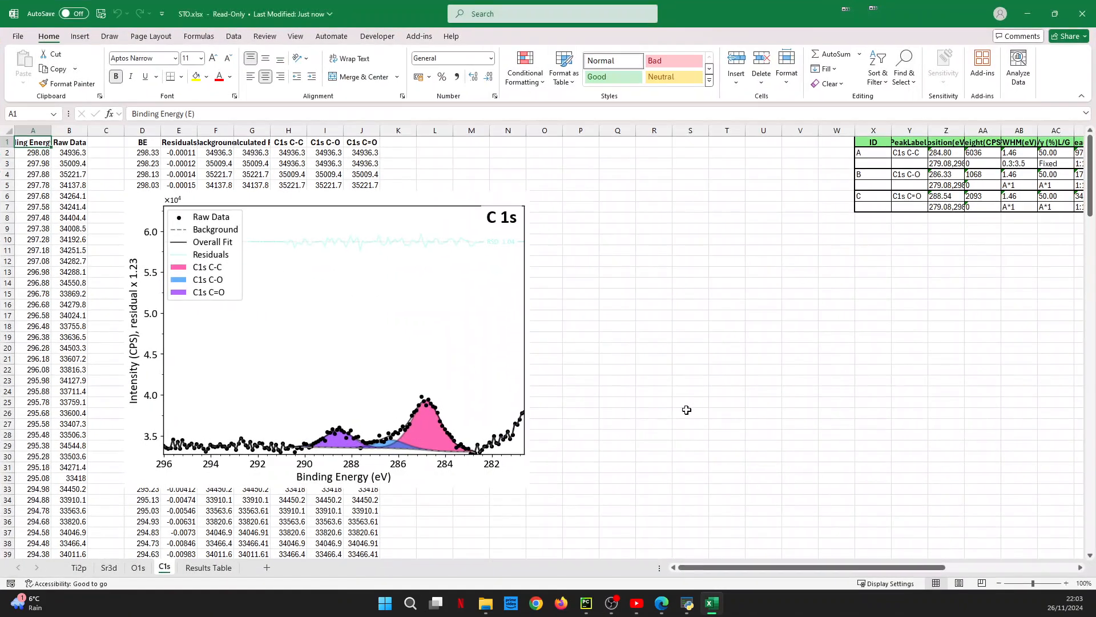
# Step: Examine the embedded plot and the full exported peak parameters table on the Ti2p sheet
pyautogui.click(76, 569)
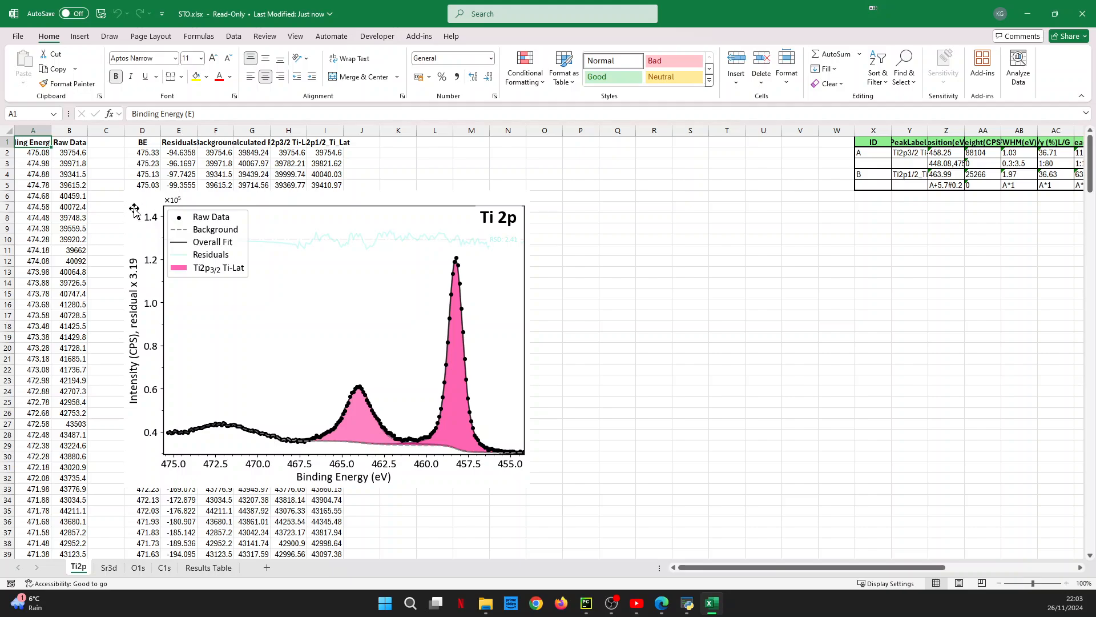
pyautogui.click(134, 210)
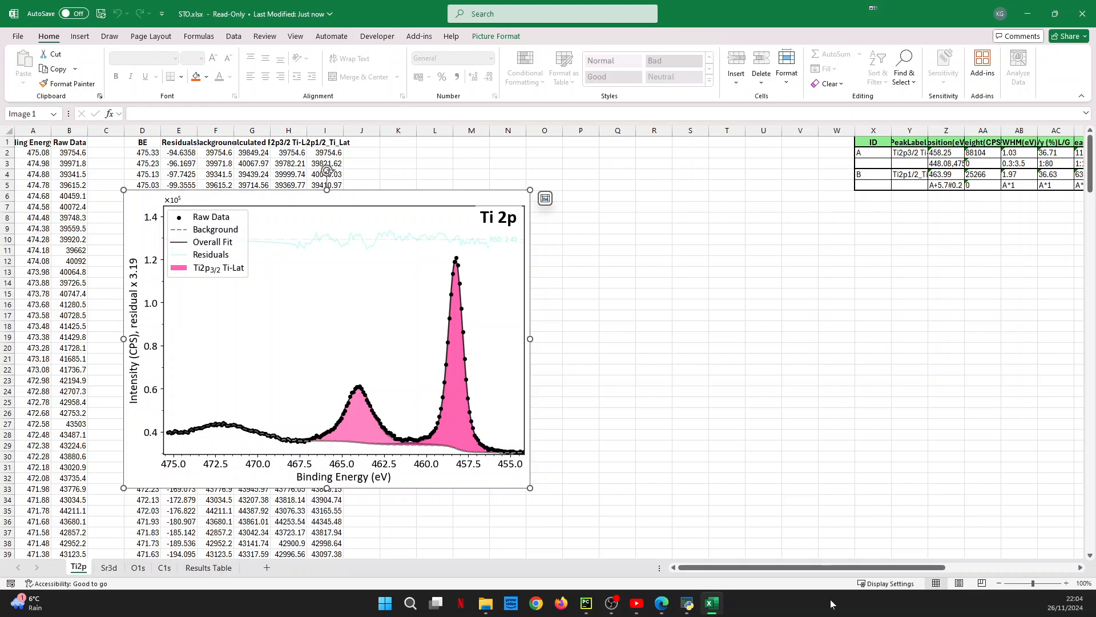
pyautogui.click(999, 583)
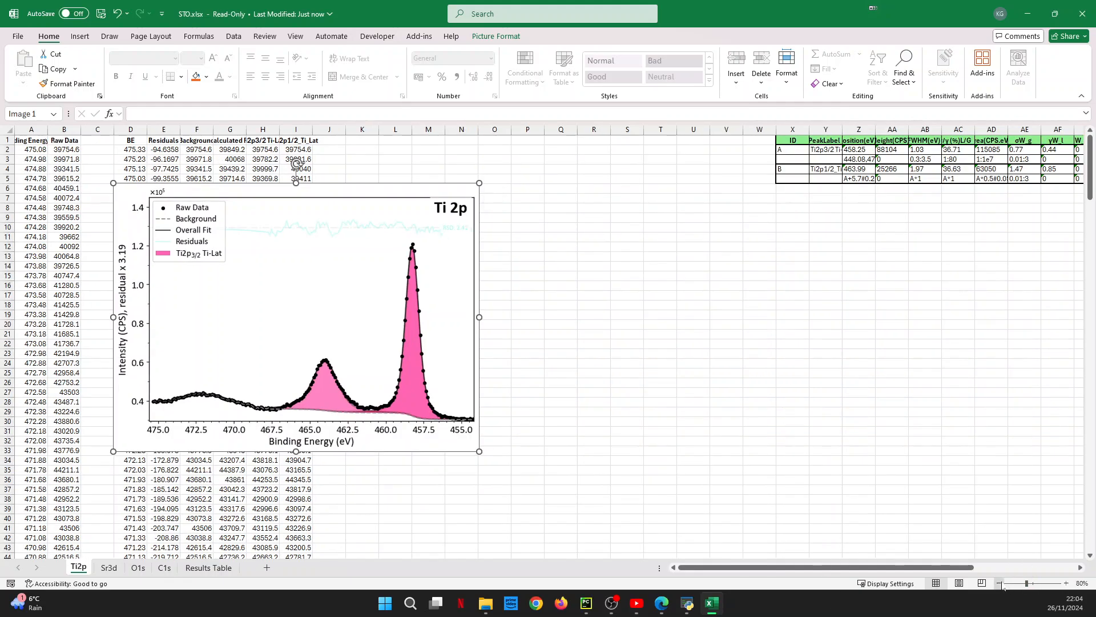
pyautogui.click(999, 583)
pyautogui.moveTo(913, 568); pyautogui.dragTo(982, 571)
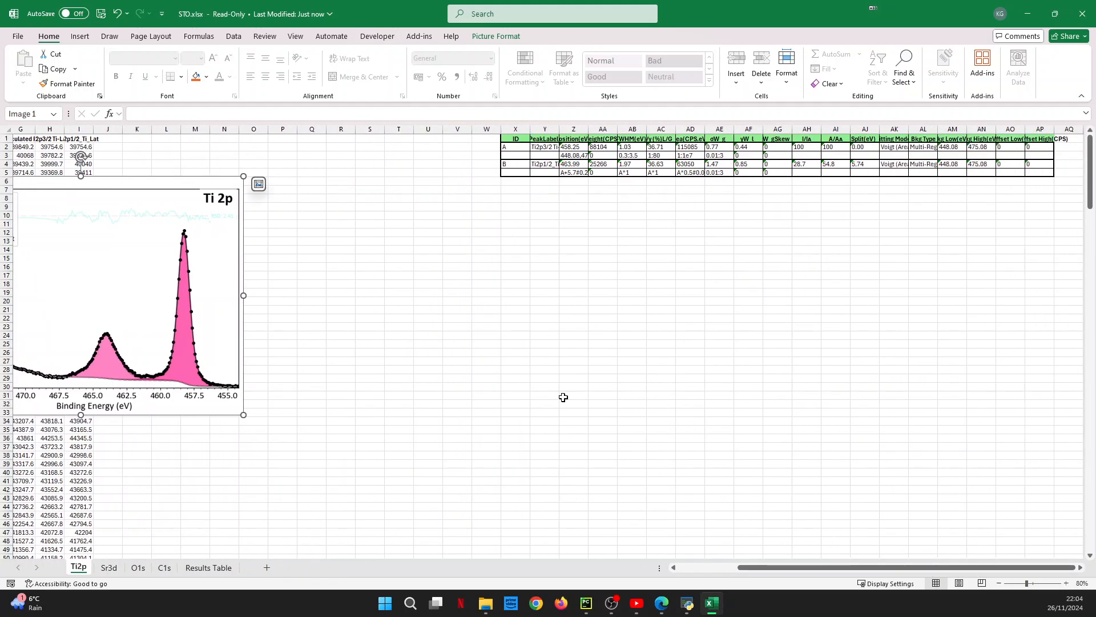
# Step: Switch between KherveFitting and Excel to compare the Ti 2p peak parameters with the exported table, looking through the other fitted spectra
pyautogui.moveTo(688, 601)
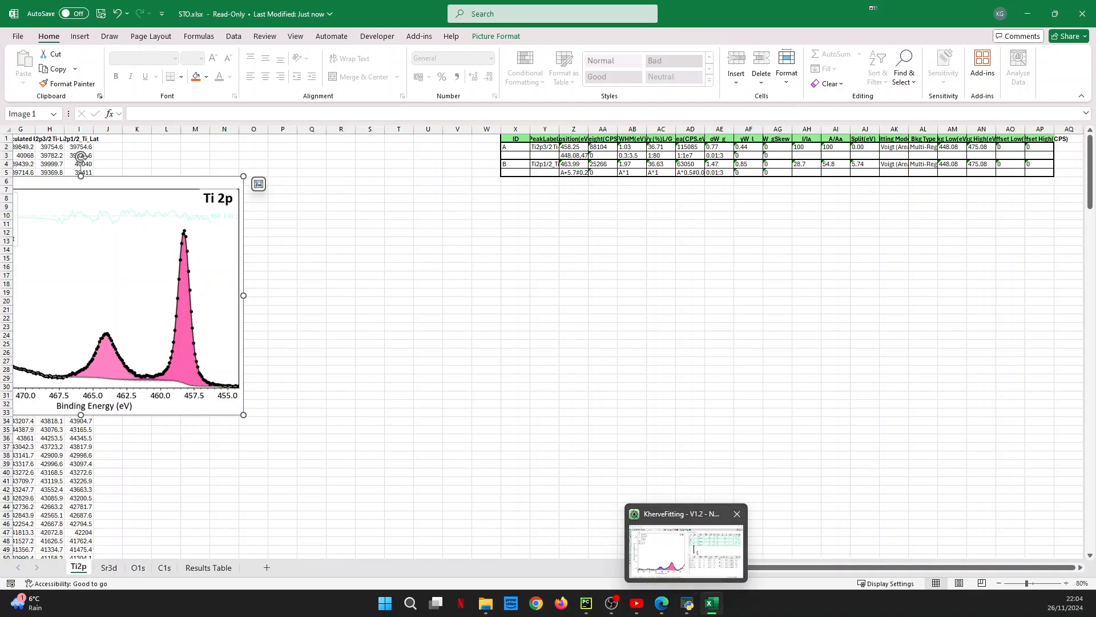
pyautogui.click(687, 553)
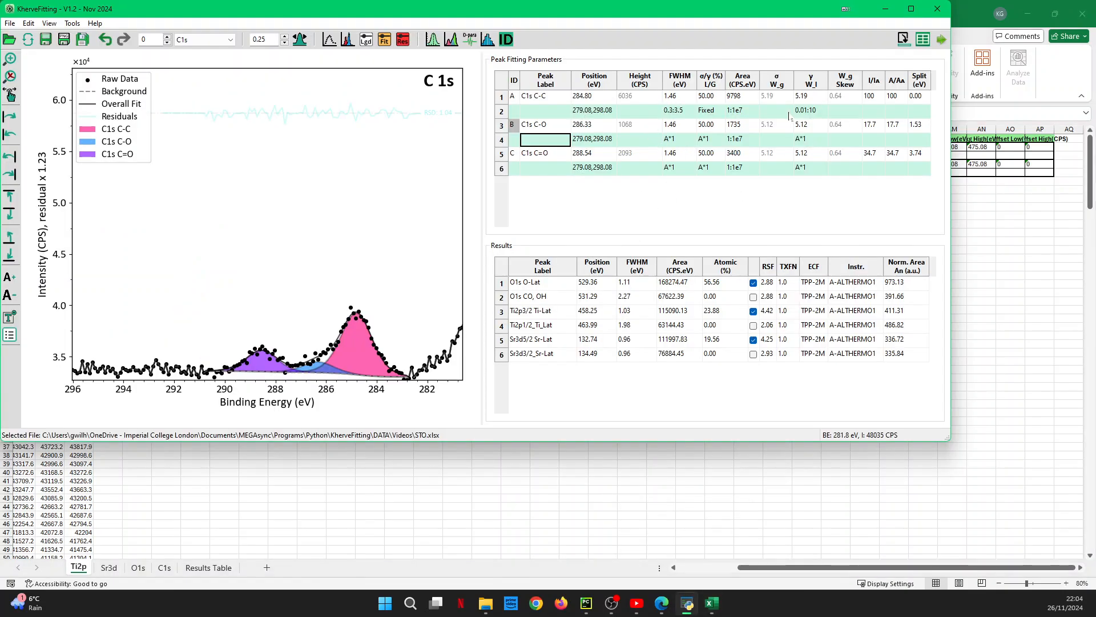
pyautogui.click(350, 187)
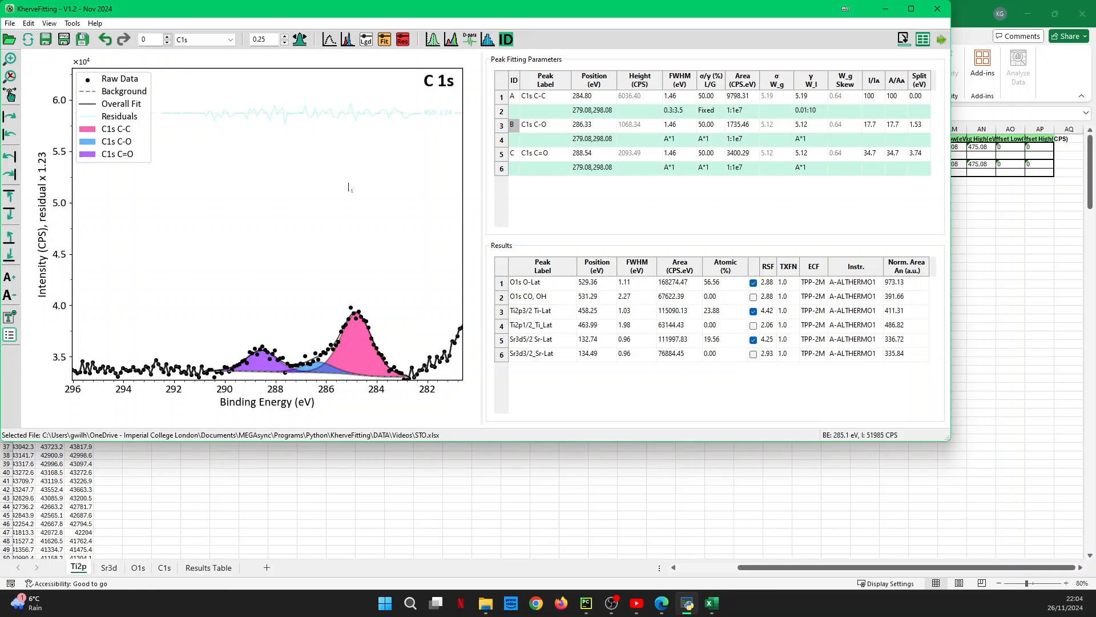
pyautogui.scroll(2, 350, 187)
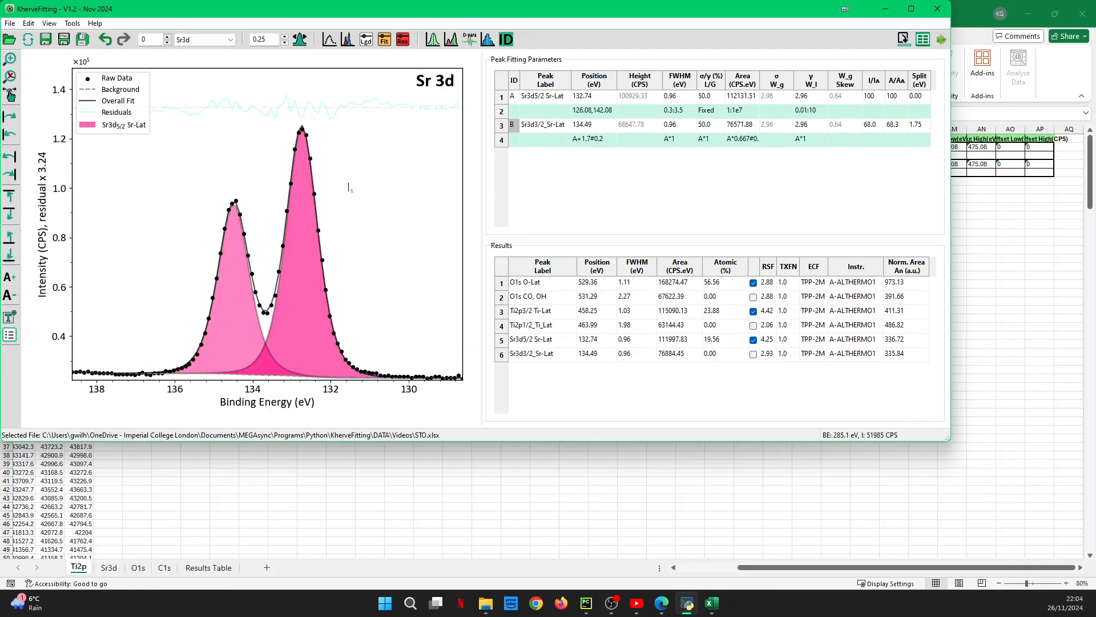
pyautogui.scroll(1, 350, 188)
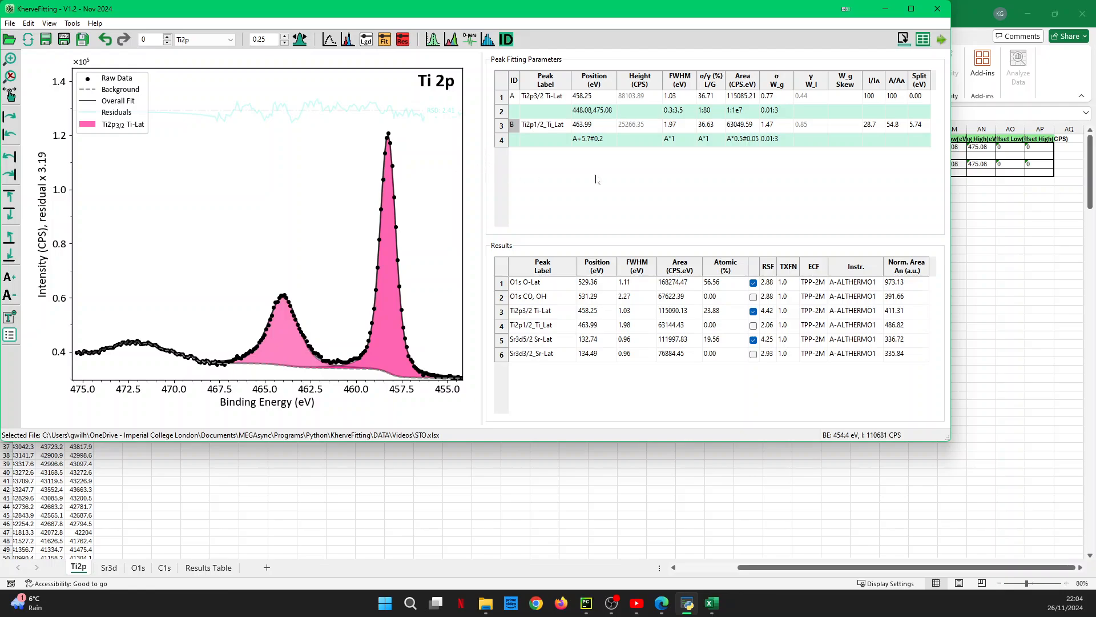
pyautogui.click(998, 208)
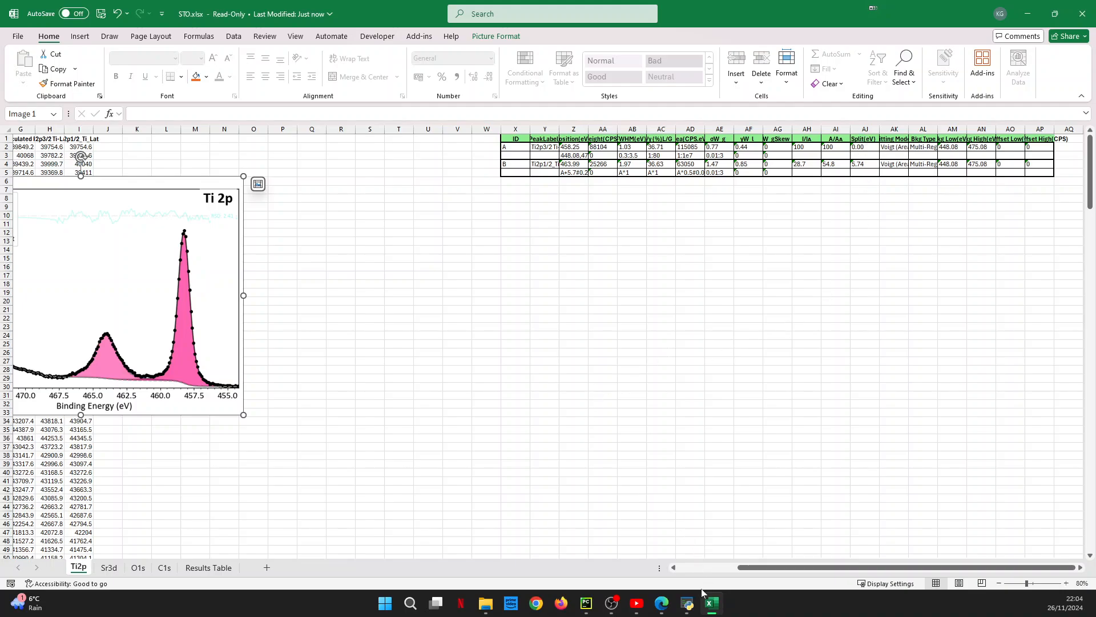
pyautogui.moveTo(687, 602)
pyautogui.click(691, 571)
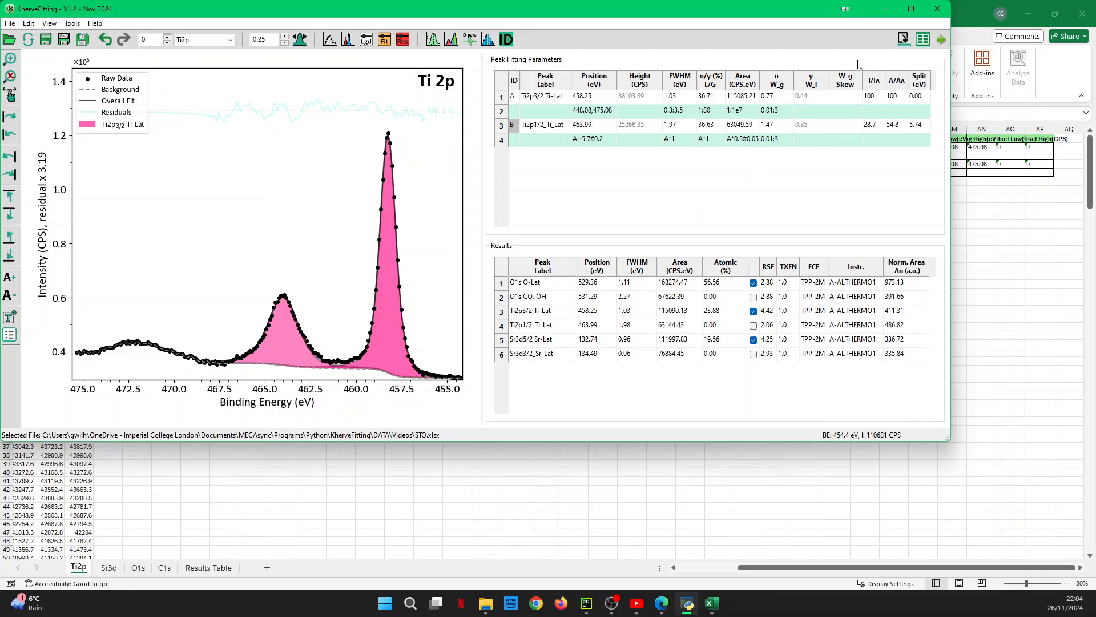
# Step: Expand the fitting parameters grid to examine the Ti 2p peaks' fitting model and background columns, and restore the compact view
pyautogui.click(924, 41)
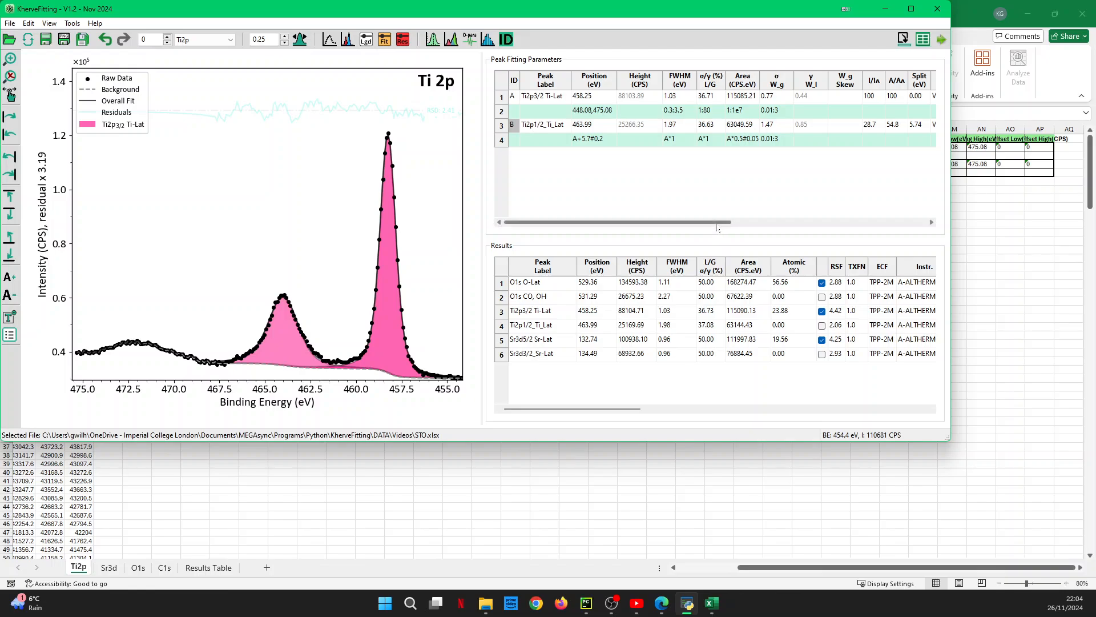
pyautogui.moveTo(719, 222); pyautogui.dragTo(909, 219)
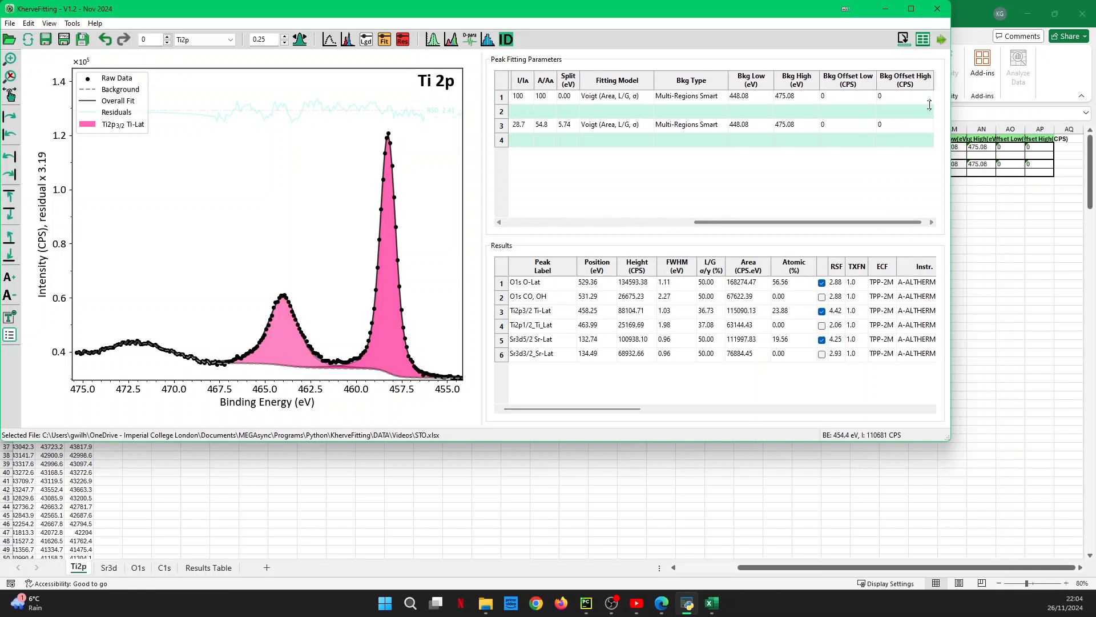
pyautogui.click(925, 42)
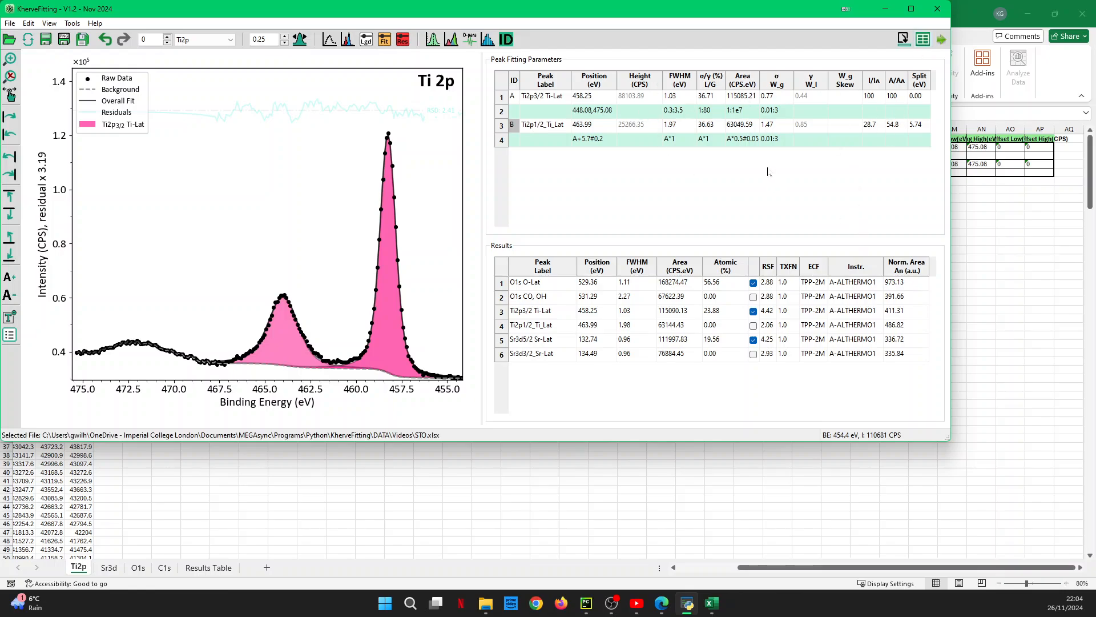
# Step: Look through the Ti2p, Sr3d, O1s, C1s and Results Table sheets of STO.xlsx in Excel, and close the workbook
pyautogui.click(978, 210)
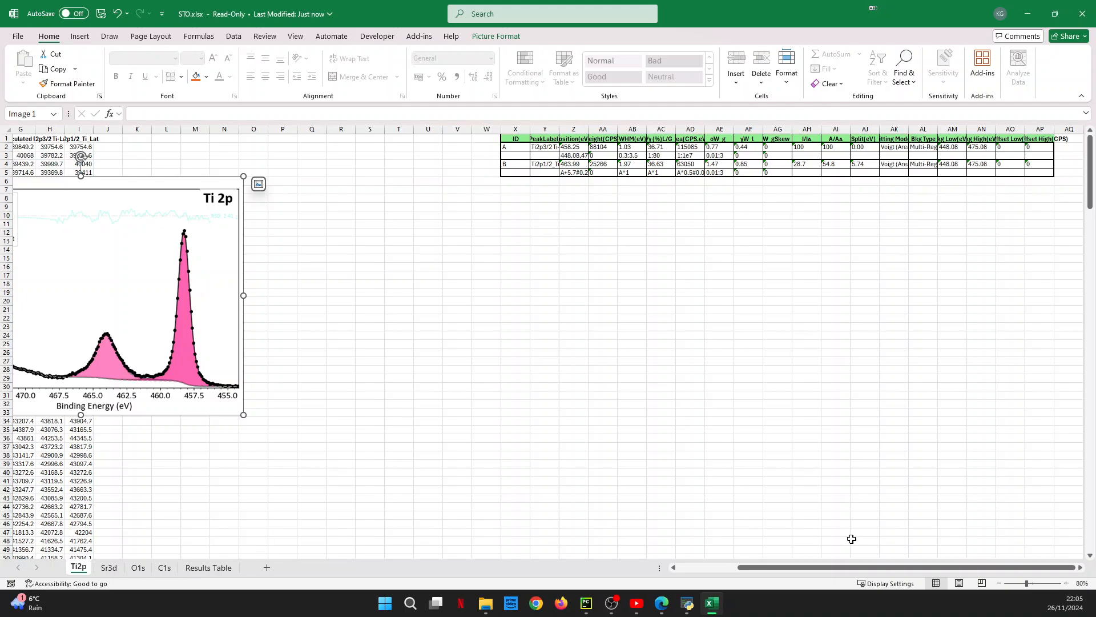
pyautogui.moveTo(851, 567); pyautogui.dragTo(769, 571)
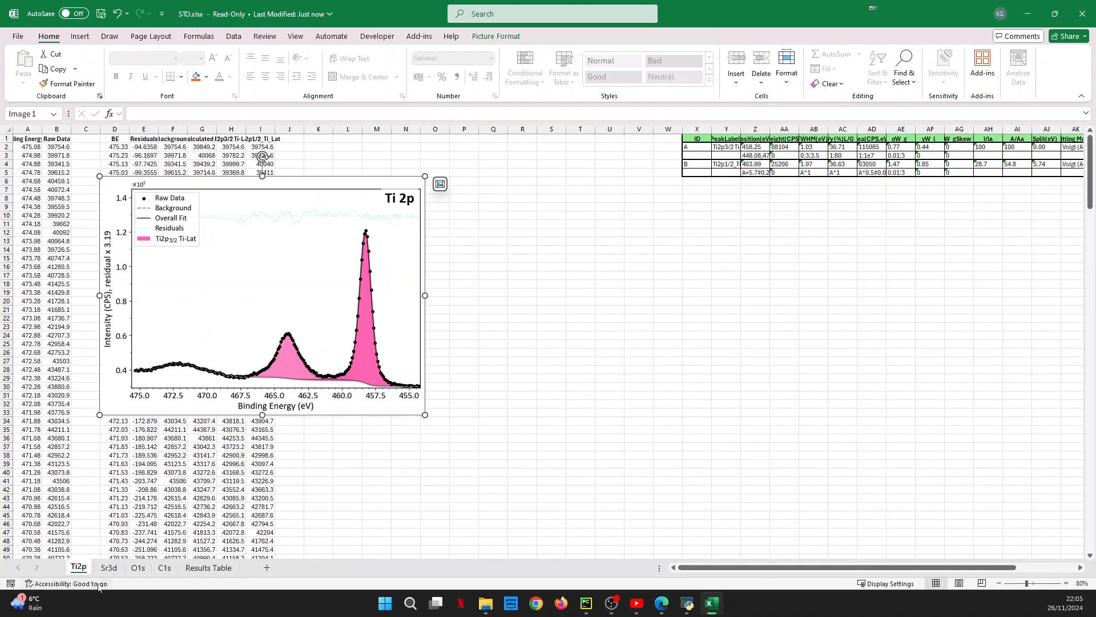
pyautogui.click(109, 568)
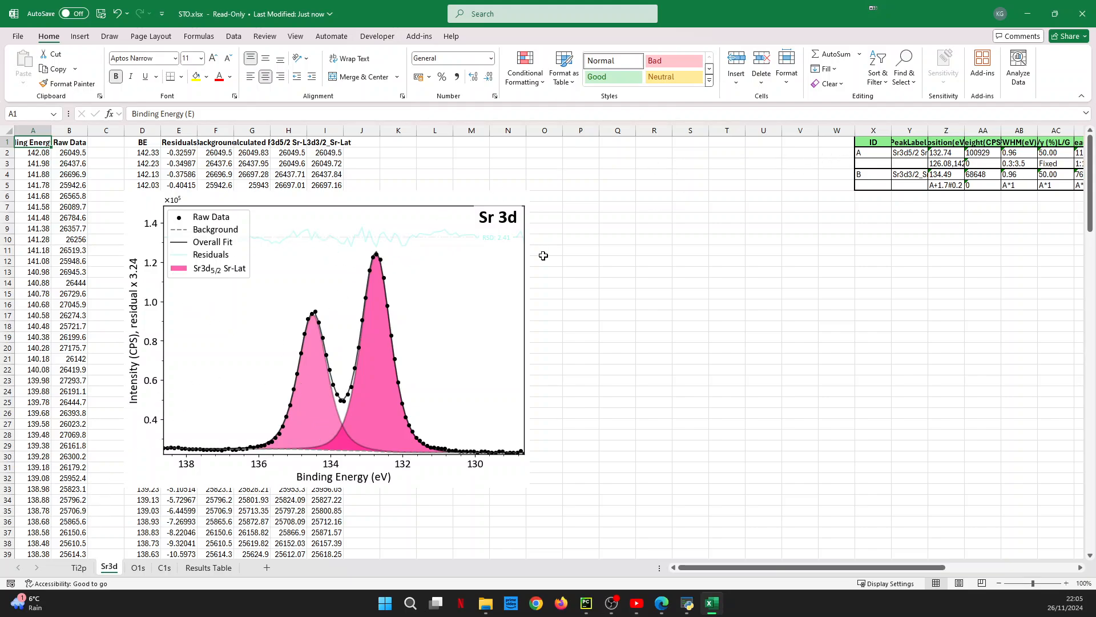
pyautogui.click(138, 569)
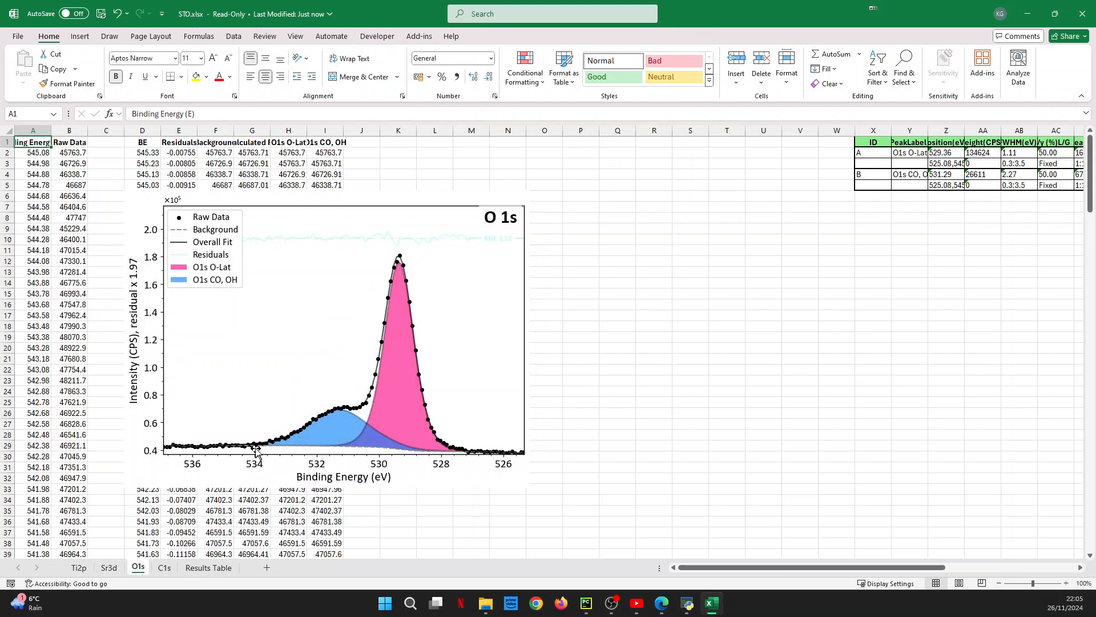
pyautogui.click(164, 569)
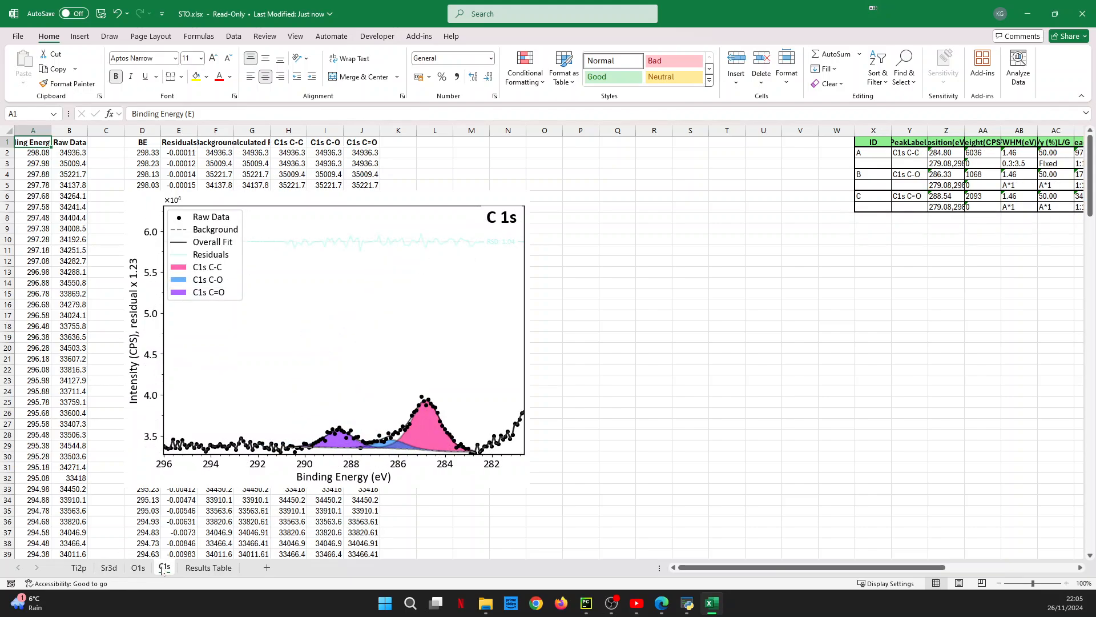
pyautogui.click(206, 568)
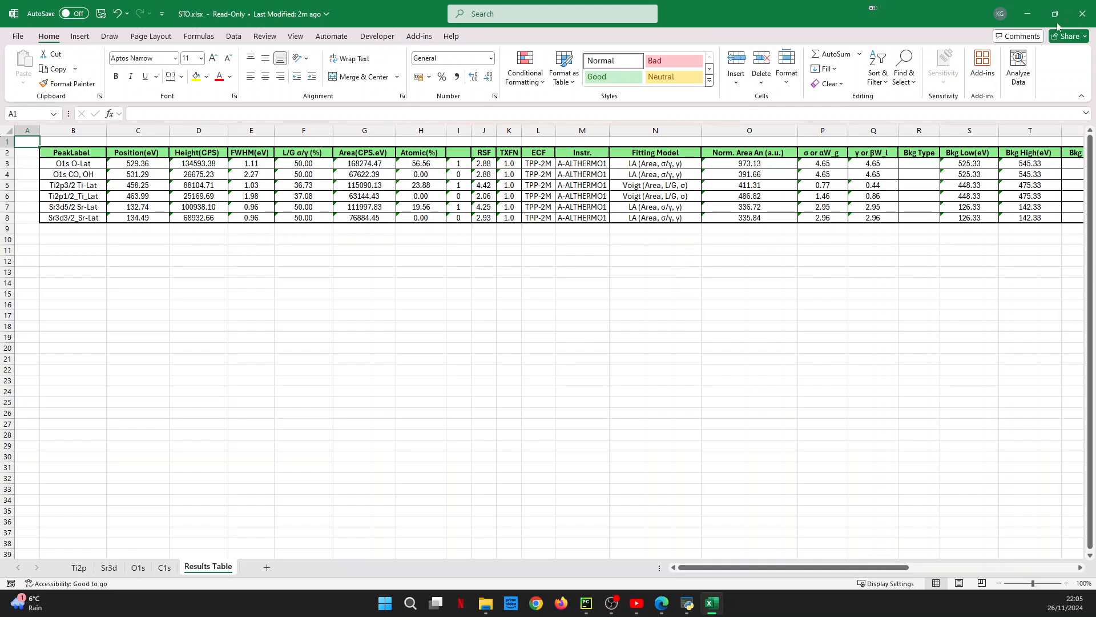
pyautogui.click(1079, 13)
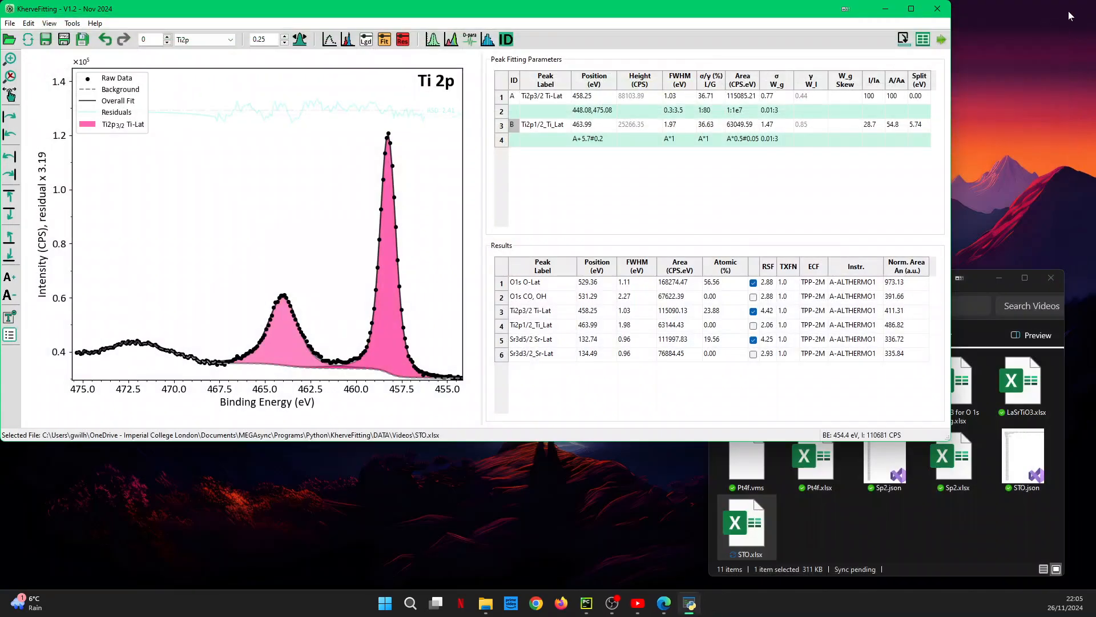
# Step: Export the fitted spectra from KherveFitting as a Word report (.docx)
pyautogui.moveTo(545, 20); pyautogui.dragTo(615, 33)
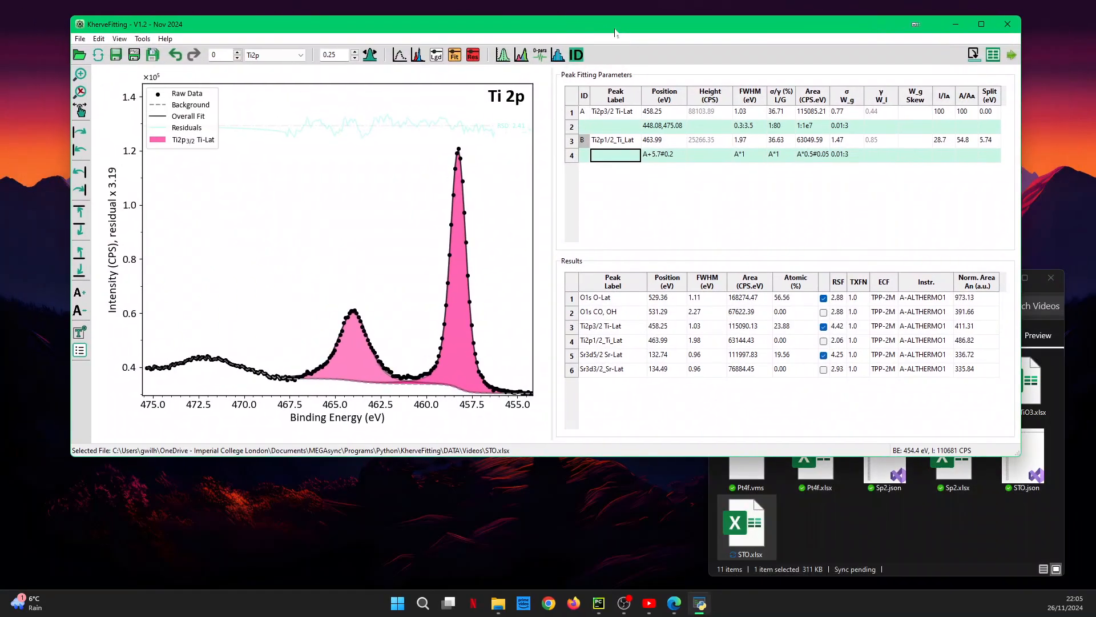
pyautogui.click(80, 39)
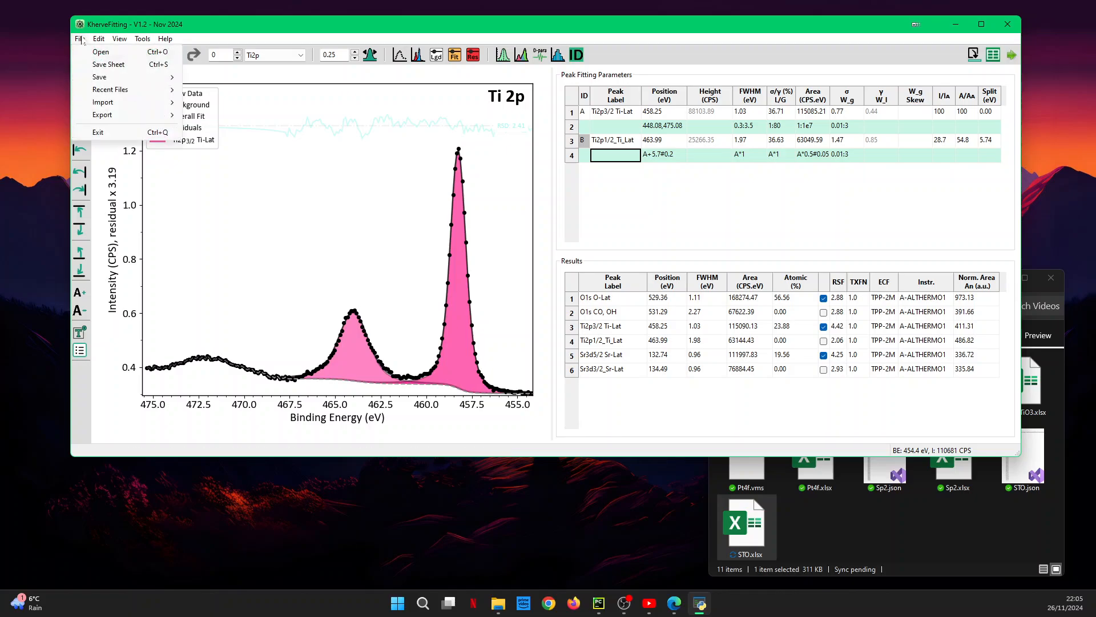
pyautogui.moveTo(114, 115)
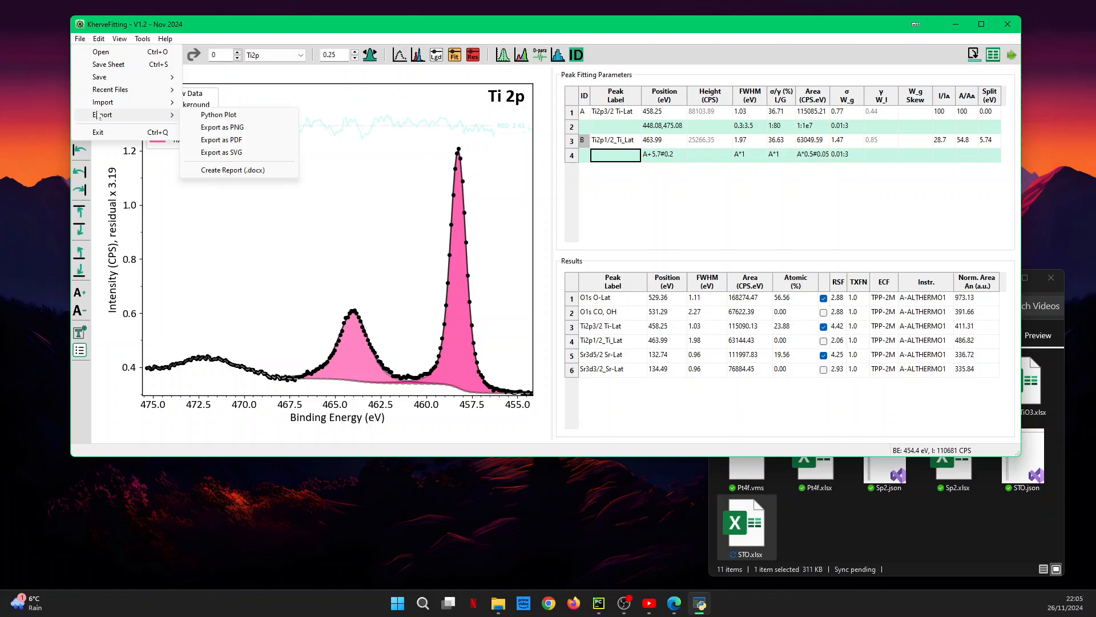
pyautogui.click(230, 171)
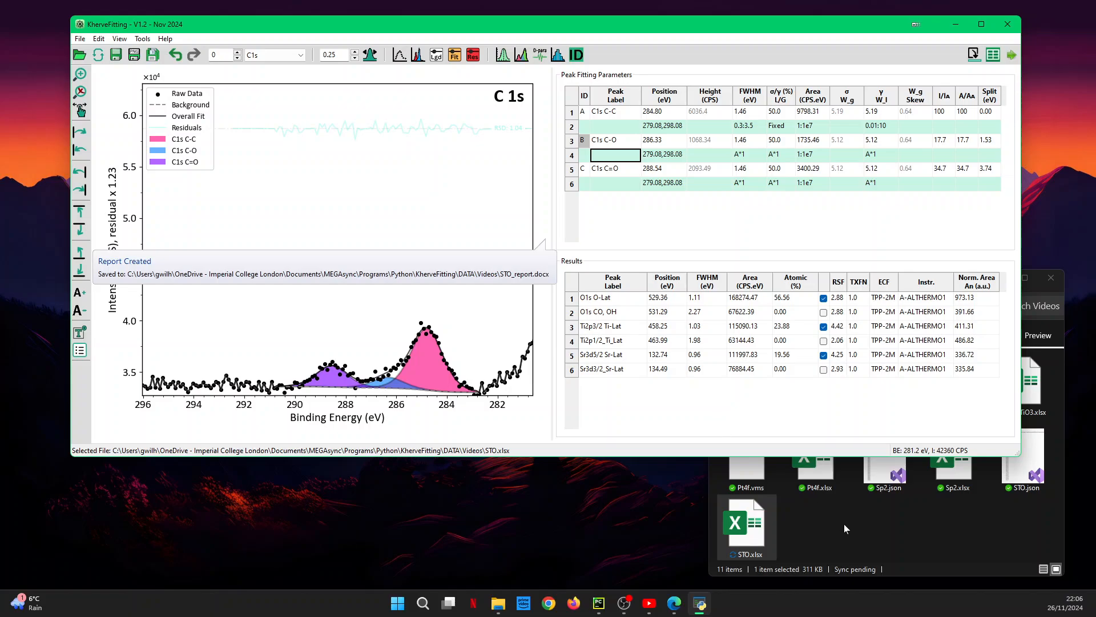
# Step: Refresh the Videos folder in File Explorer and open STO_report.docx in Word
pyautogui.click(859, 522)
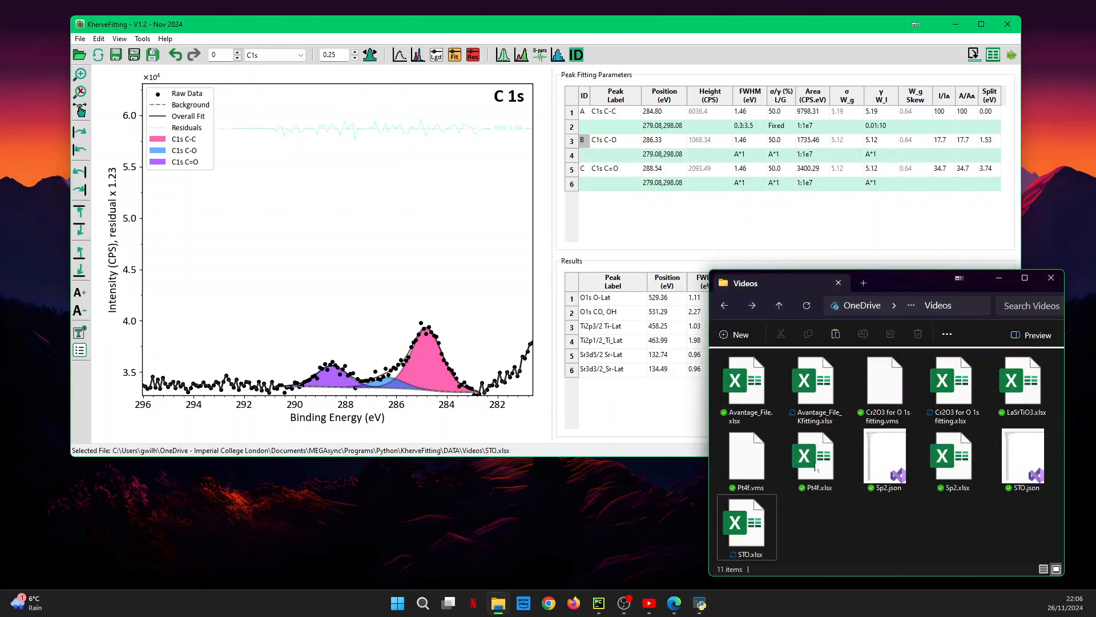
pyautogui.click(806, 305)
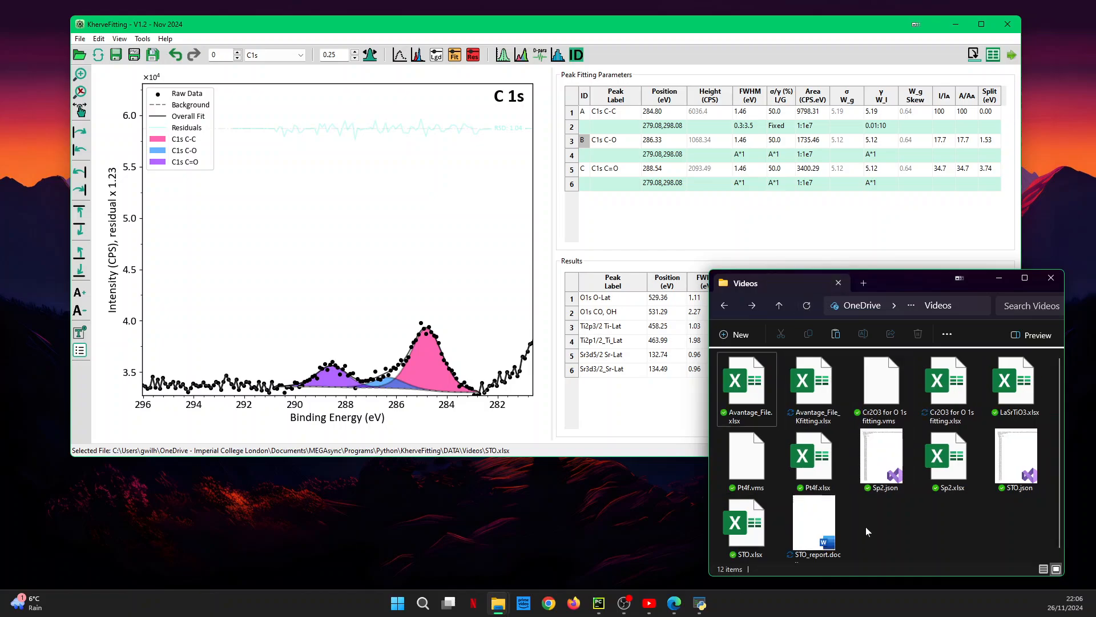
pyautogui.doubleClick(802, 518)
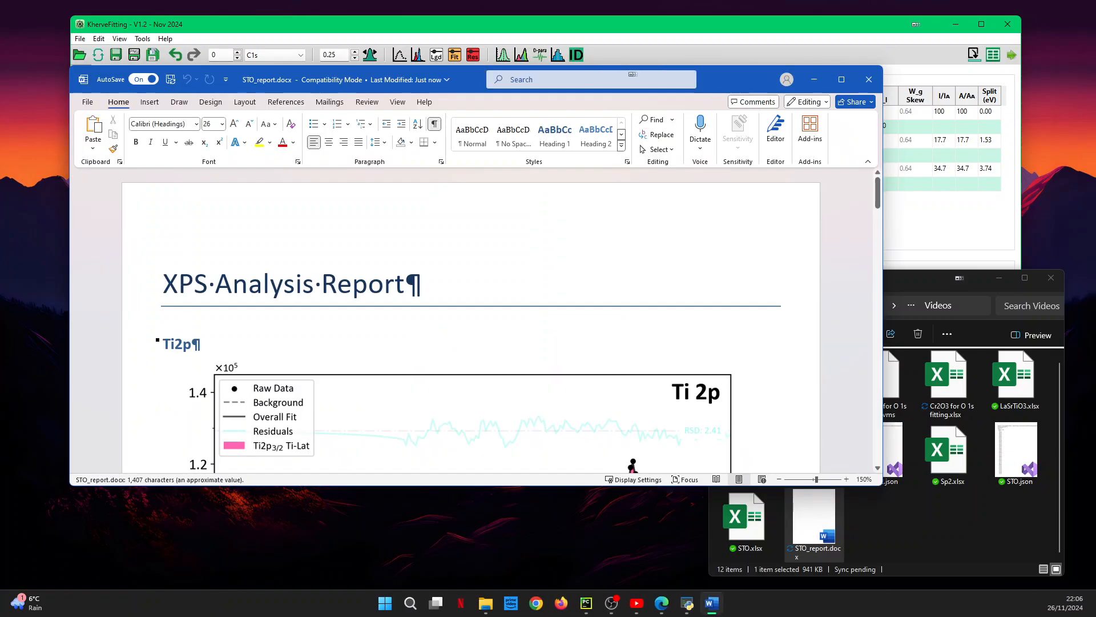
pyautogui.click(706, 279)
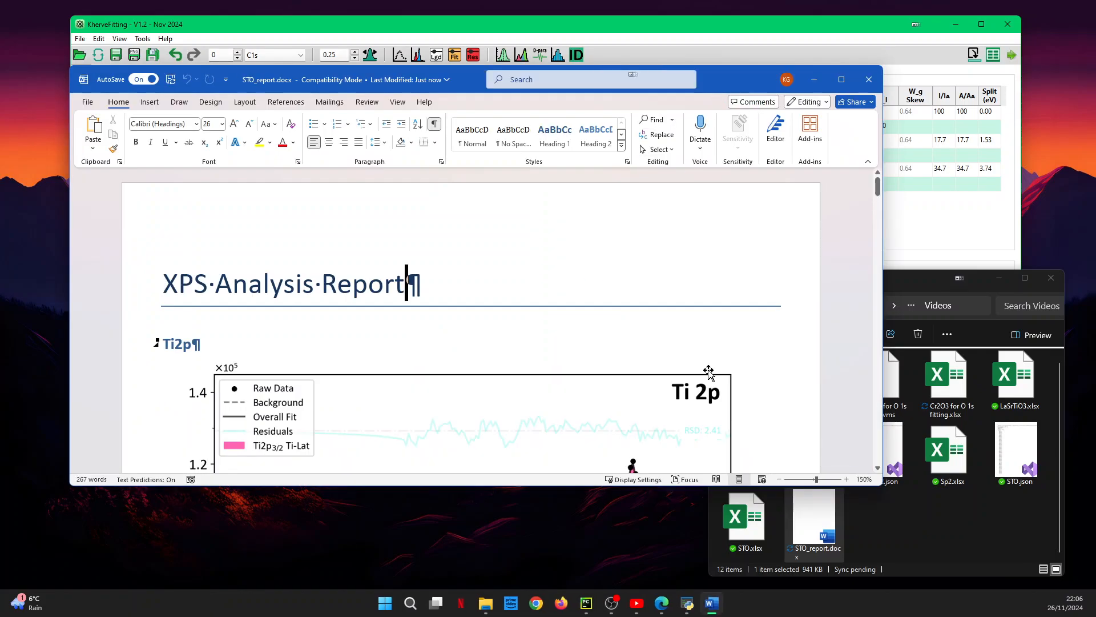
# Step: Examine the plots and fitting parameter tables for every core level in the XPS Analysis Report, and close the document
pyautogui.click(779, 479)
pyautogui.click(779, 479)
pyautogui.click(779, 479)
pyautogui.click(779, 479)
pyautogui.click(779, 479)
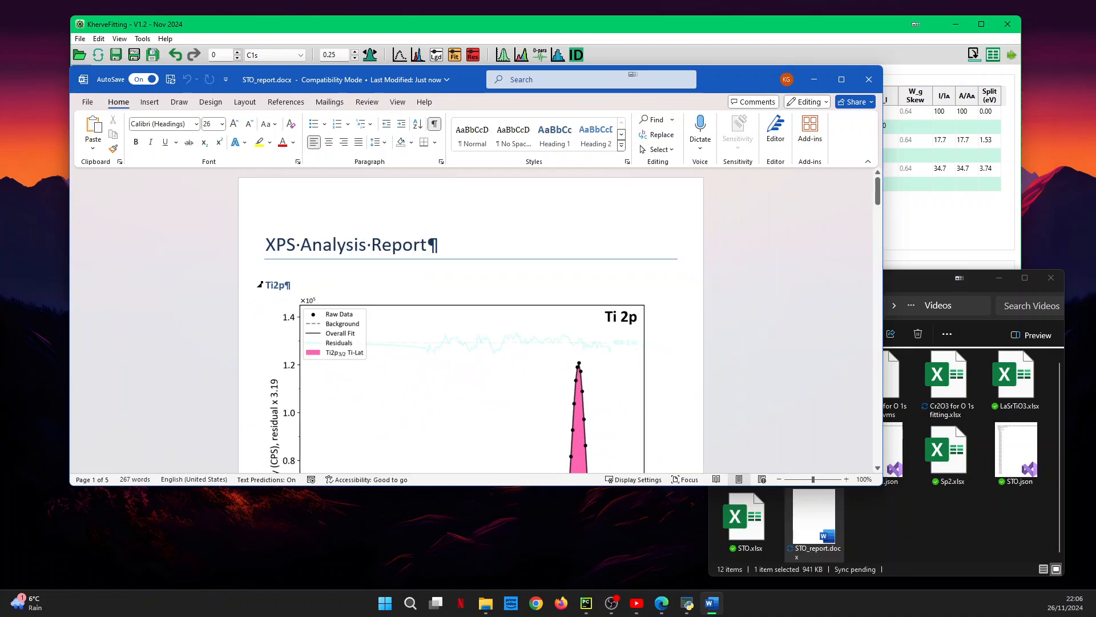
pyautogui.scroll(-3, 557, 281)
pyautogui.scroll(-8, 557, 281)
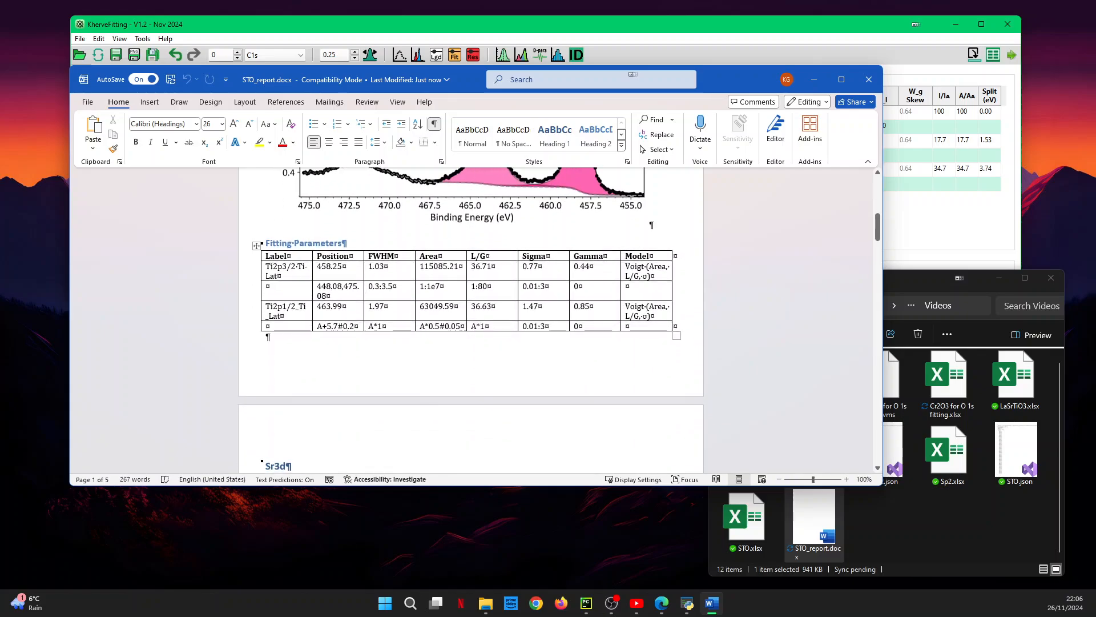
pyautogui.scroll(-14, 479, 301)
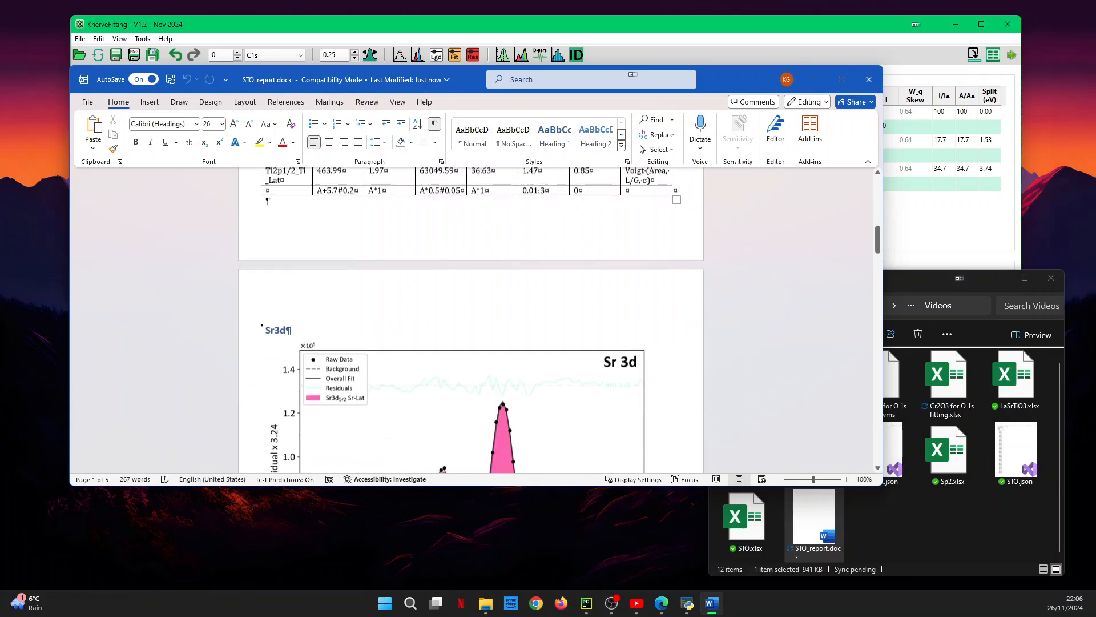
pyautogui.scroll(-14, 479, 301)
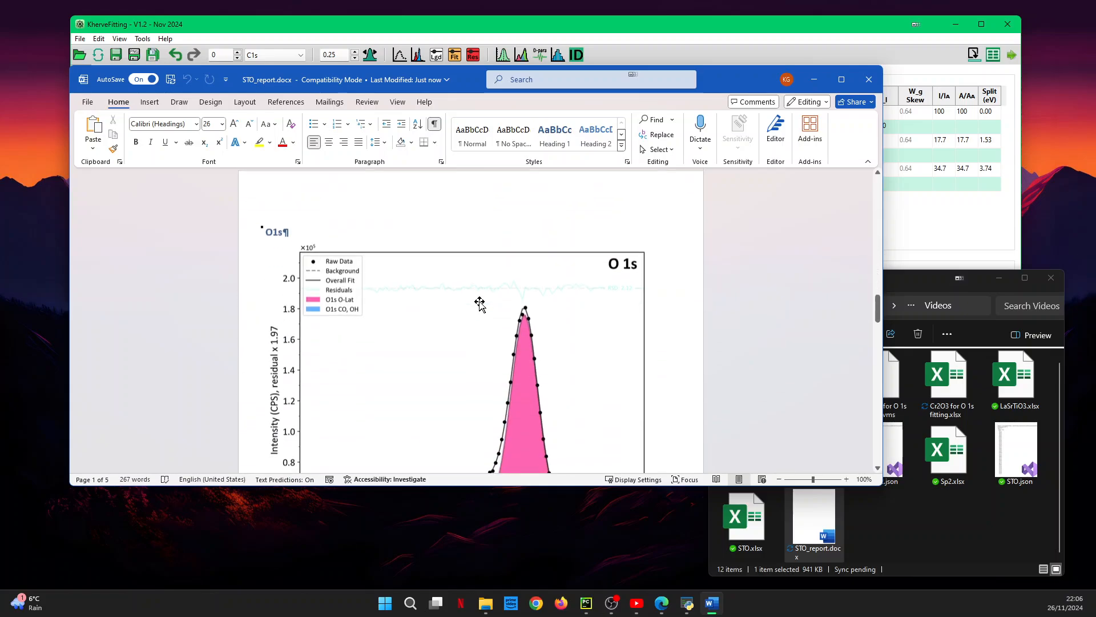
pyautogui.scroll(-15, 480, 303)
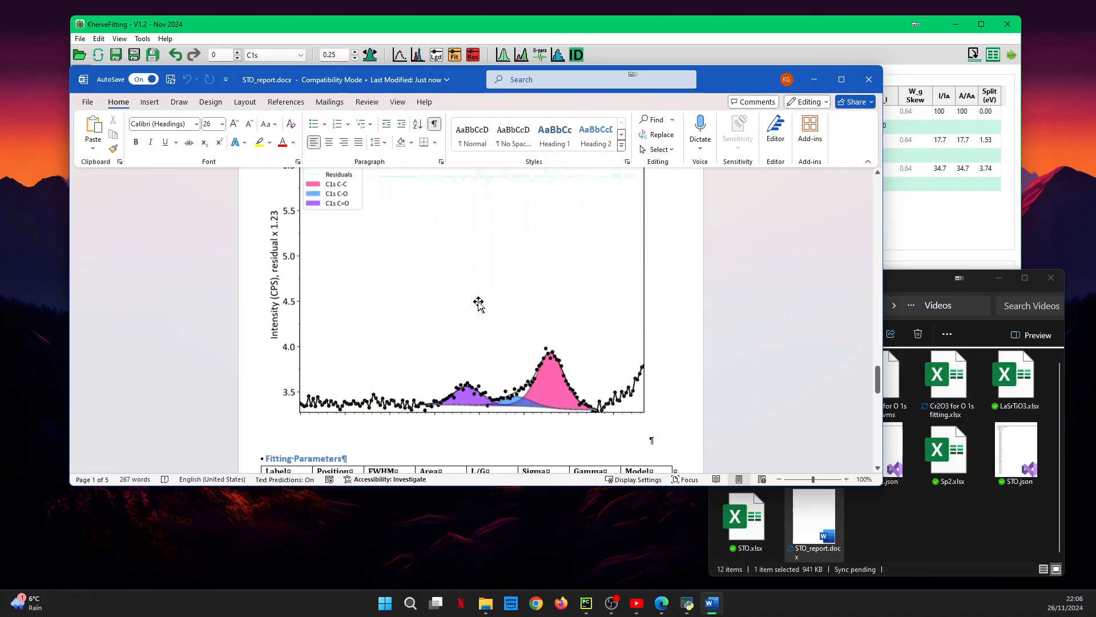
pyautogui.scroll(-8, 480, 303)
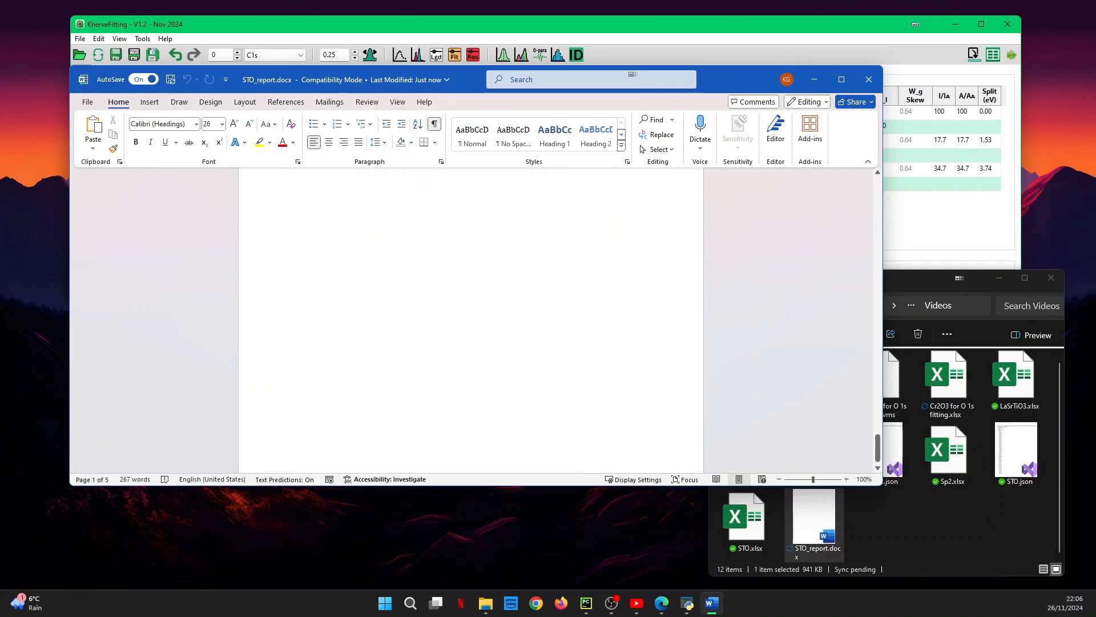
pyautogui.scroll(12, 552, 314)
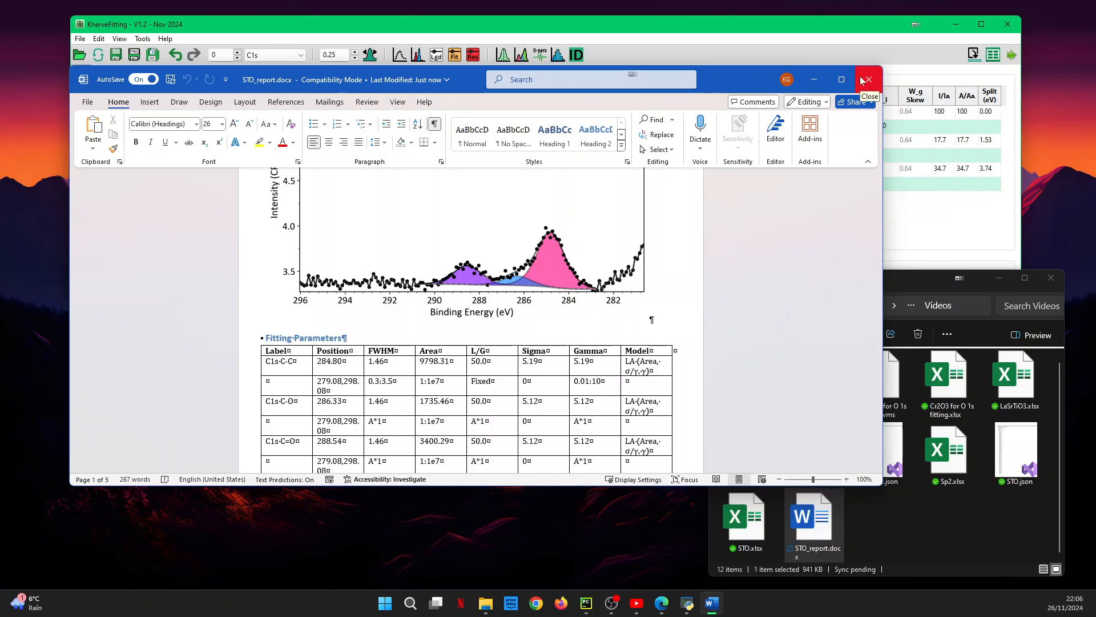
pyautogui.click(862, 80)
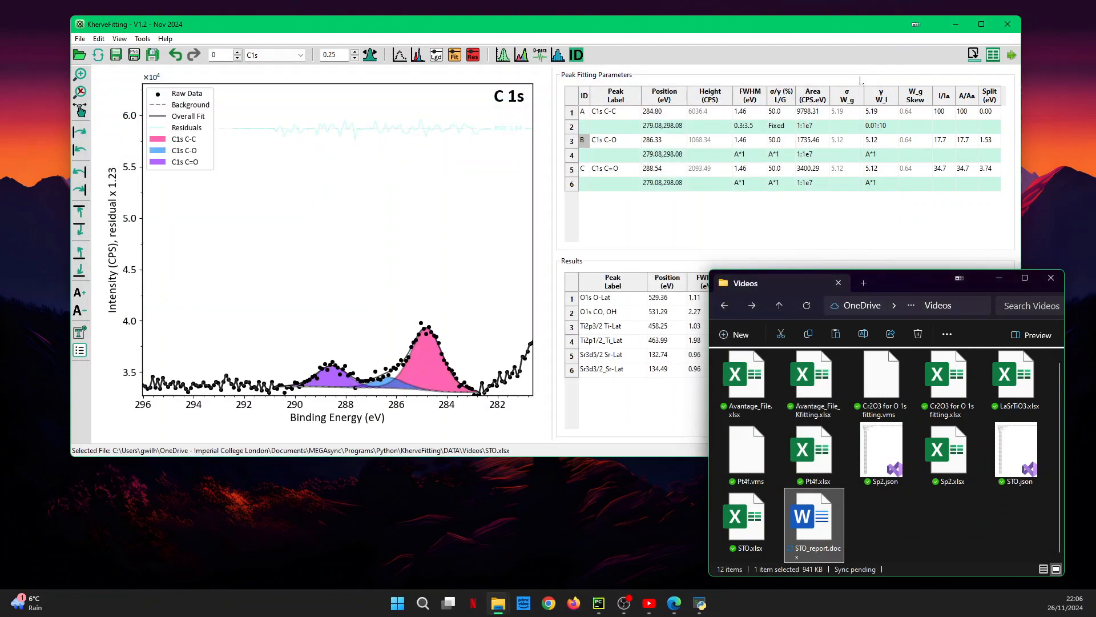
# Step: Switch to the Sr3d sheet in KherveFitting, export its plot as PNG, and check for the image in the Videos folder
pyautogui.click(80, 38)
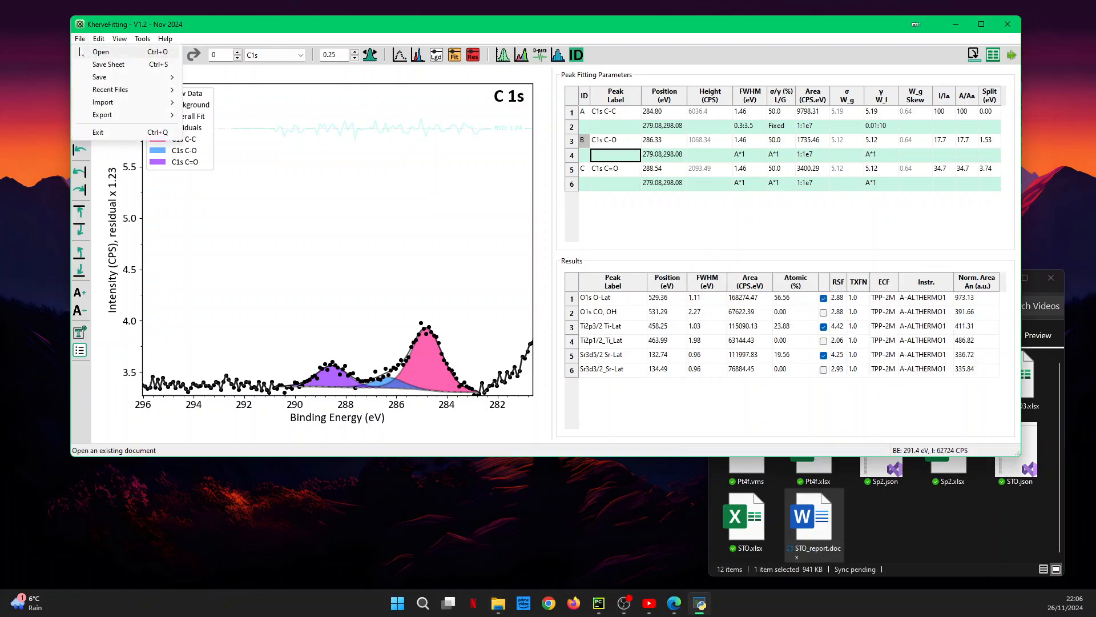
pyautogui.click(278, 226)
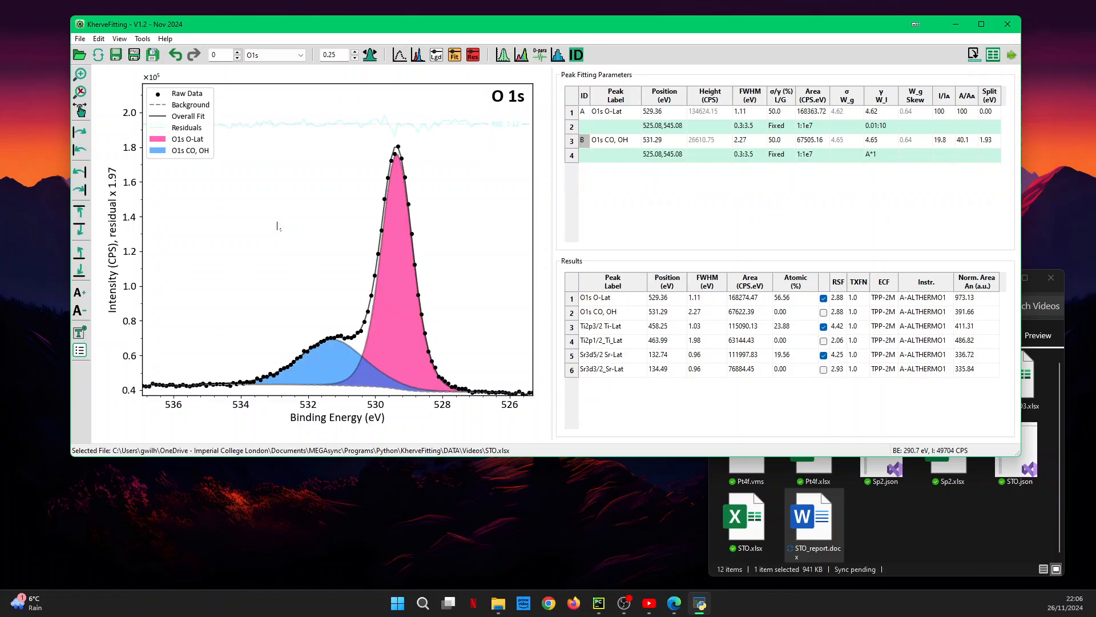
pyautogui.click(80, 39)
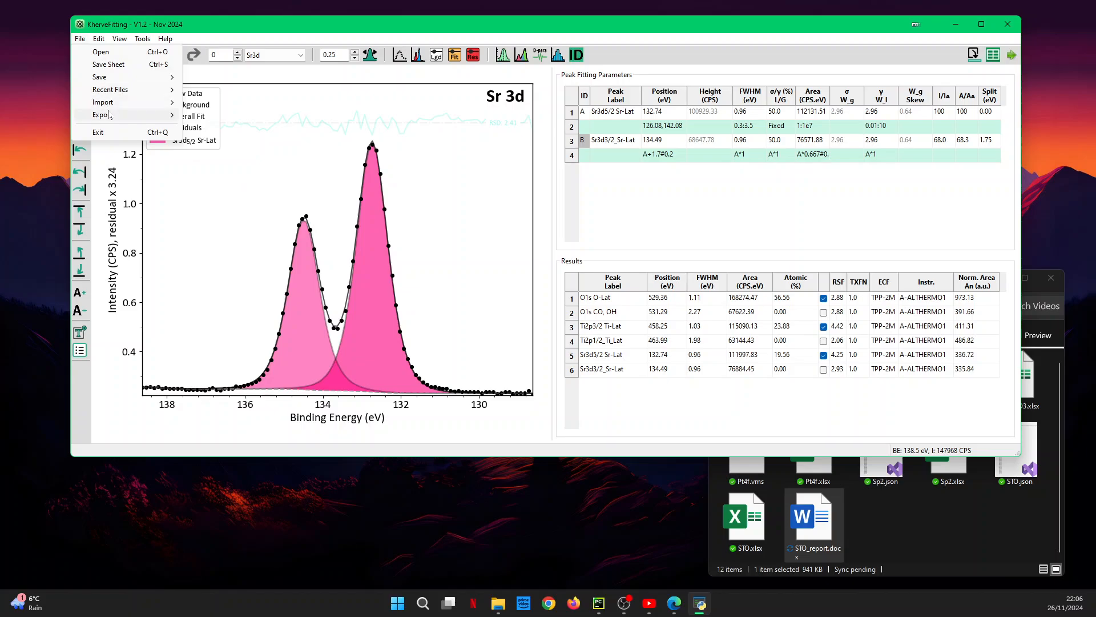
pyautogui.moveTo(132, 114)
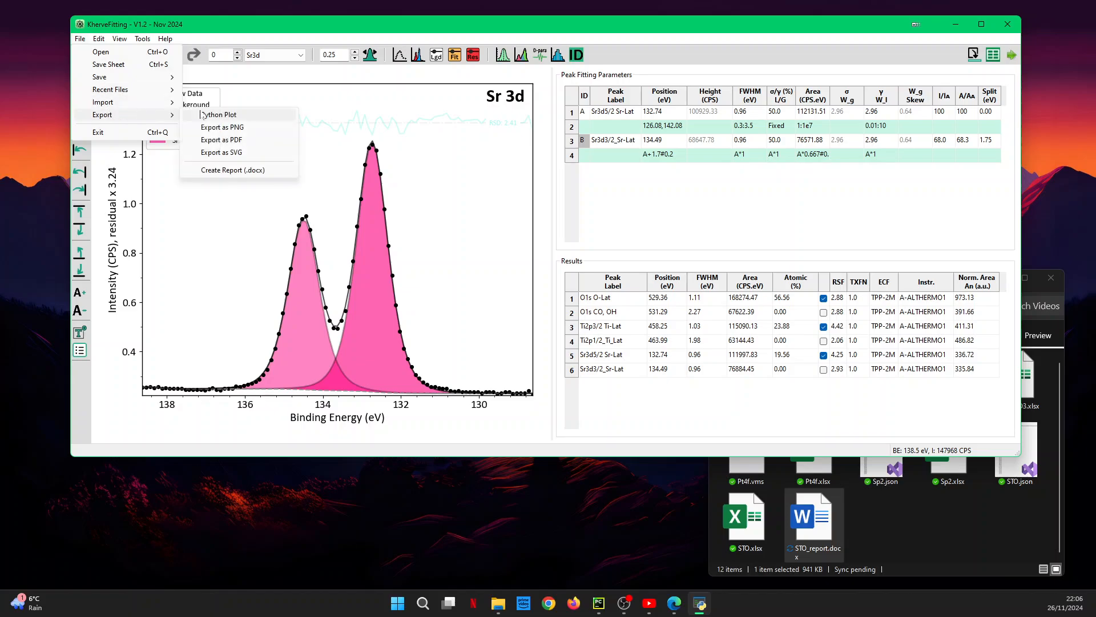
pyautogui.click(245, 128)
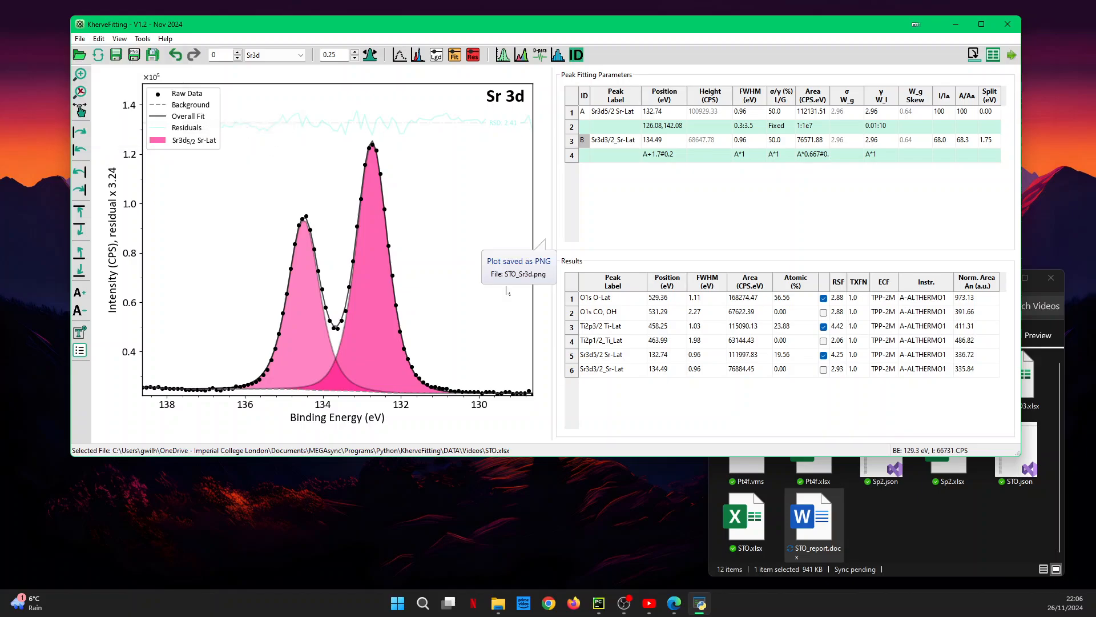
pyautogui.click(900, 511)
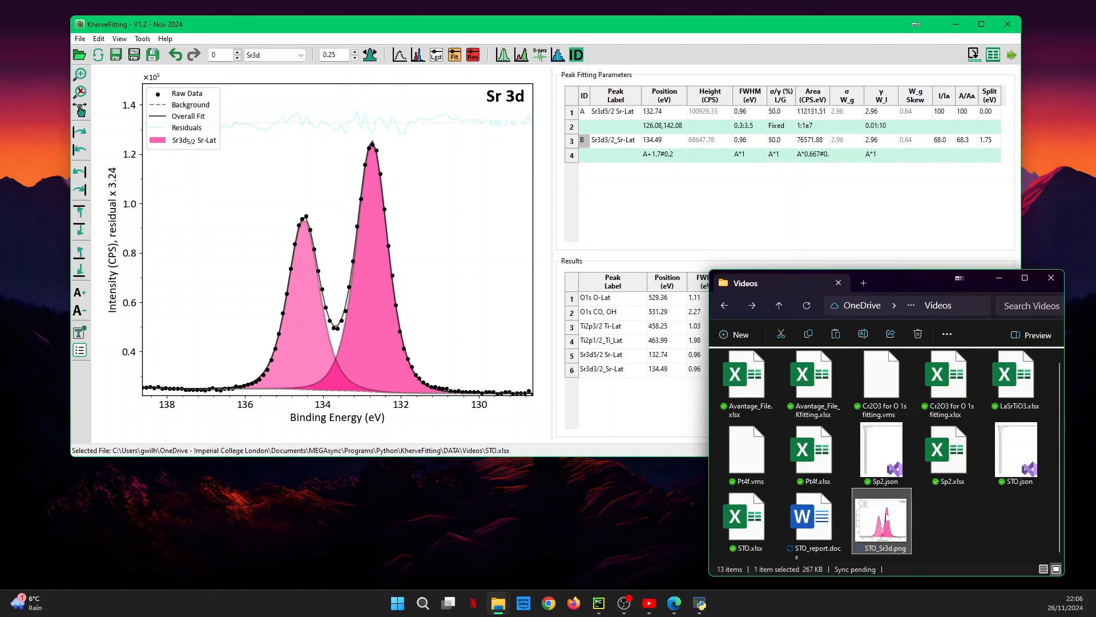
# Step: Export the Sr 3d plot from KherveFitting as PDF
pyautogui.click(80, 39)
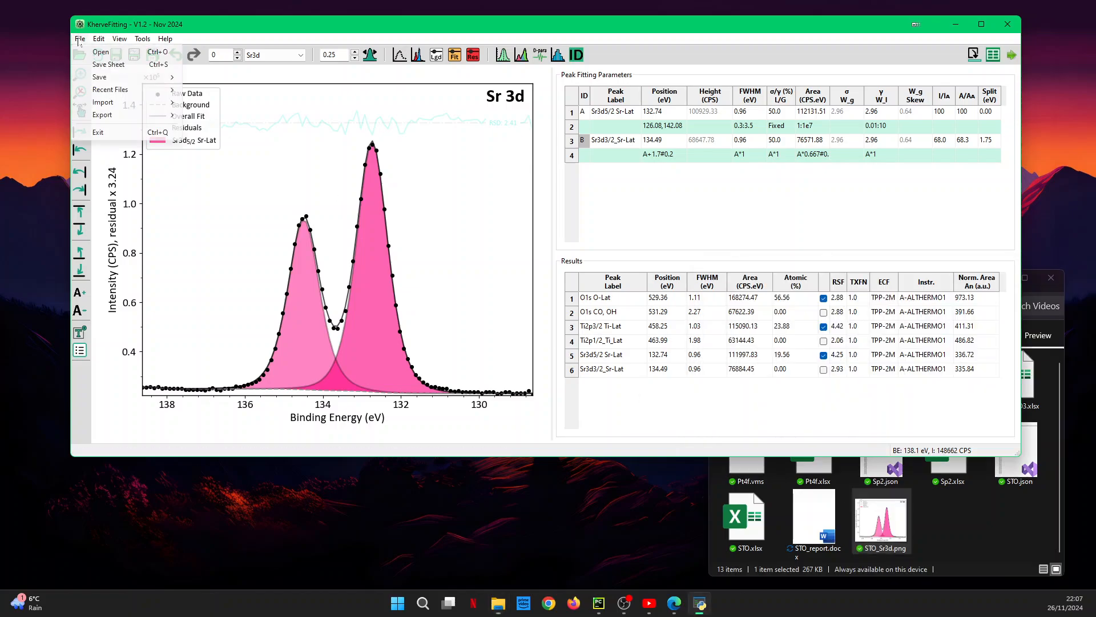
pyautogui.moveTo(108, 115)
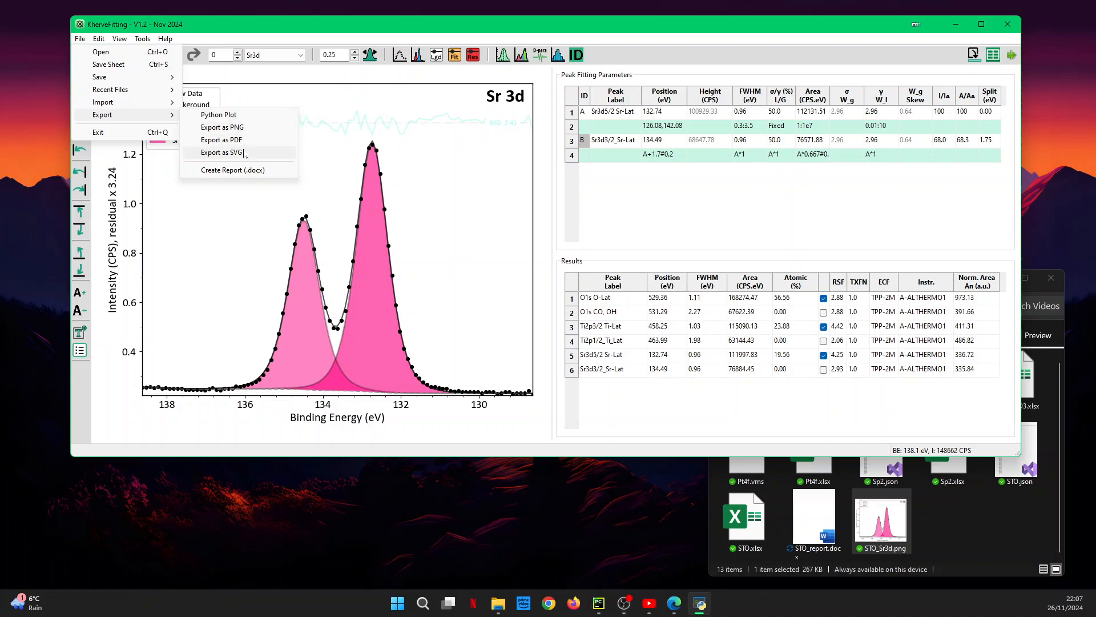
pyautogui.click(245, 140)
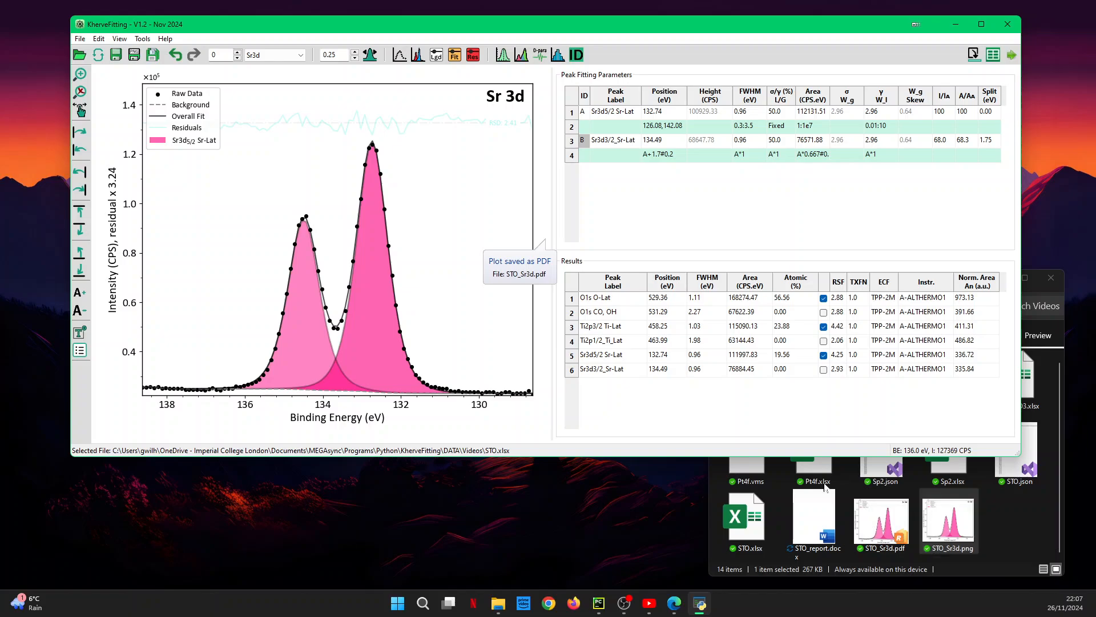
pyautogui.click(79, 38)
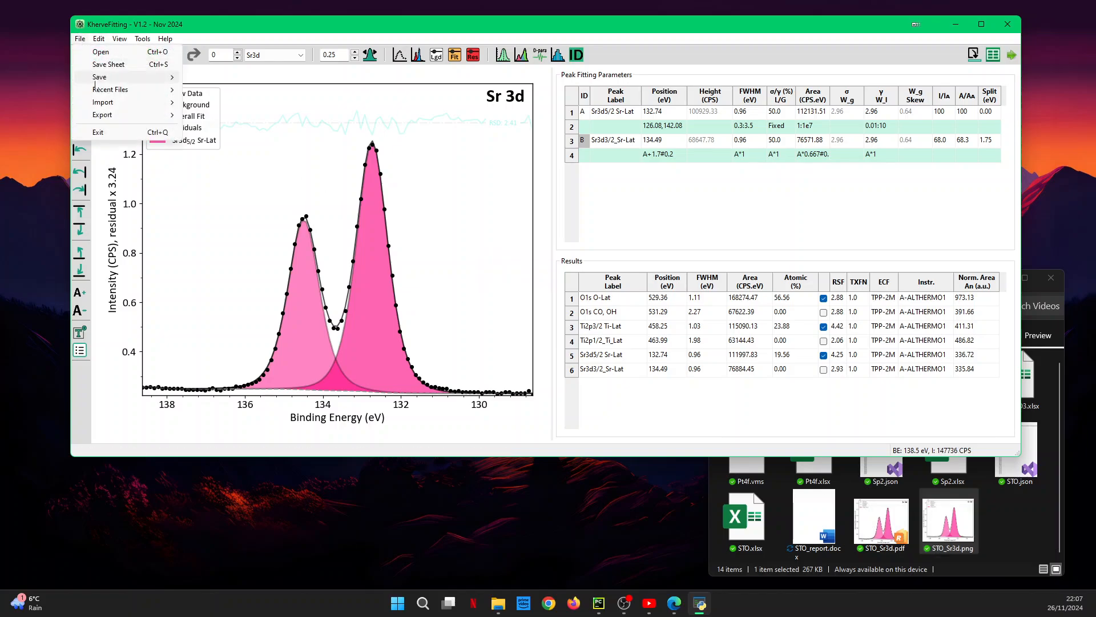
pyautogui.moveTo(114, 115)
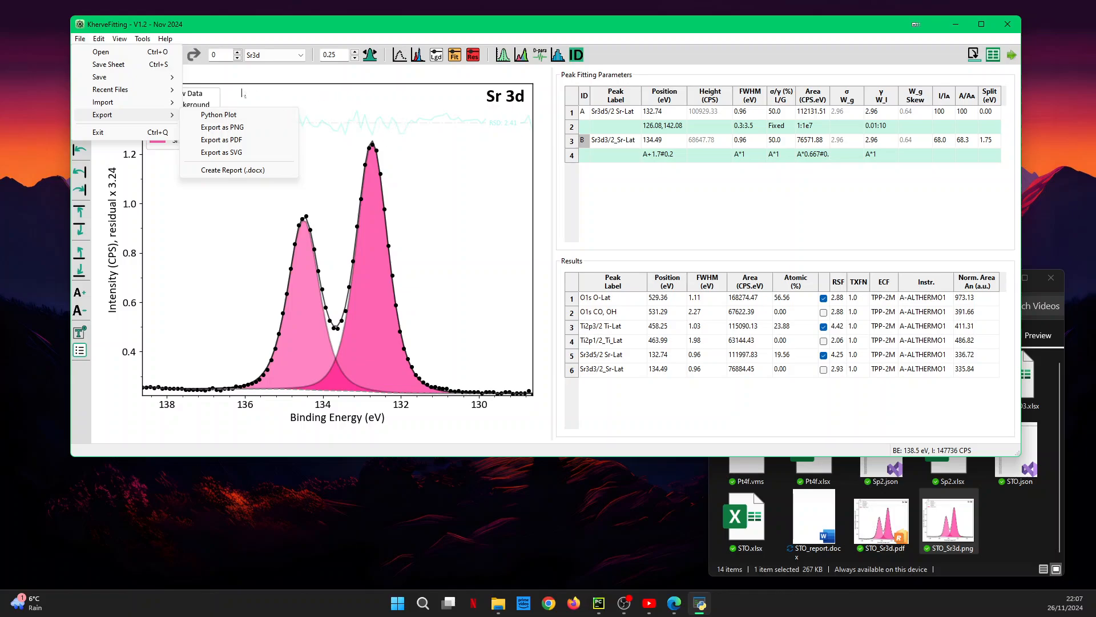
pyautogui.click(294, 82)
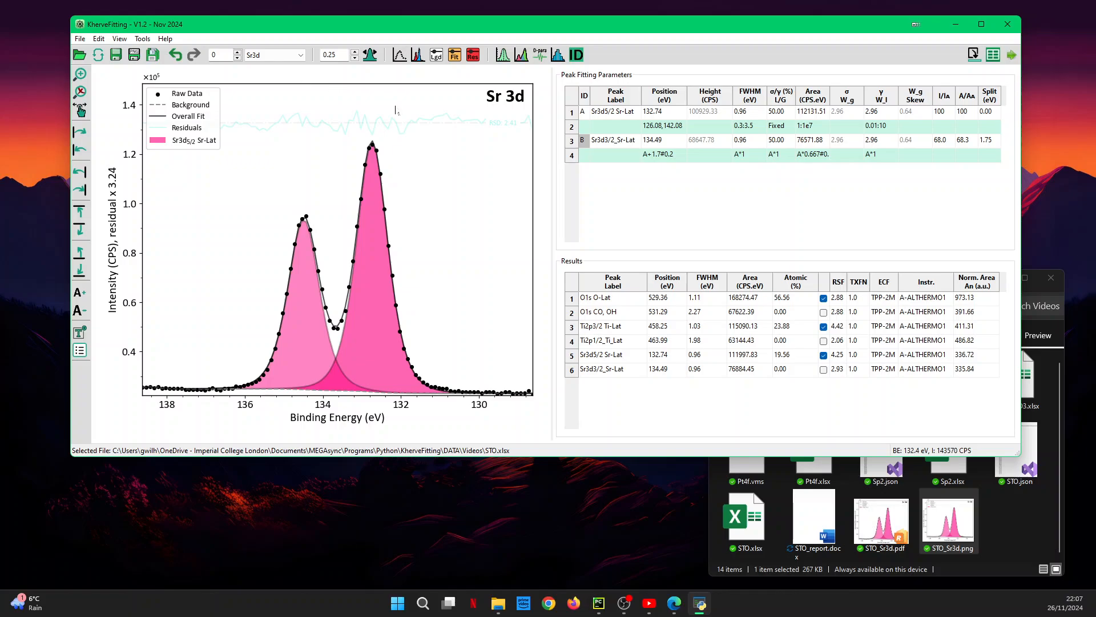